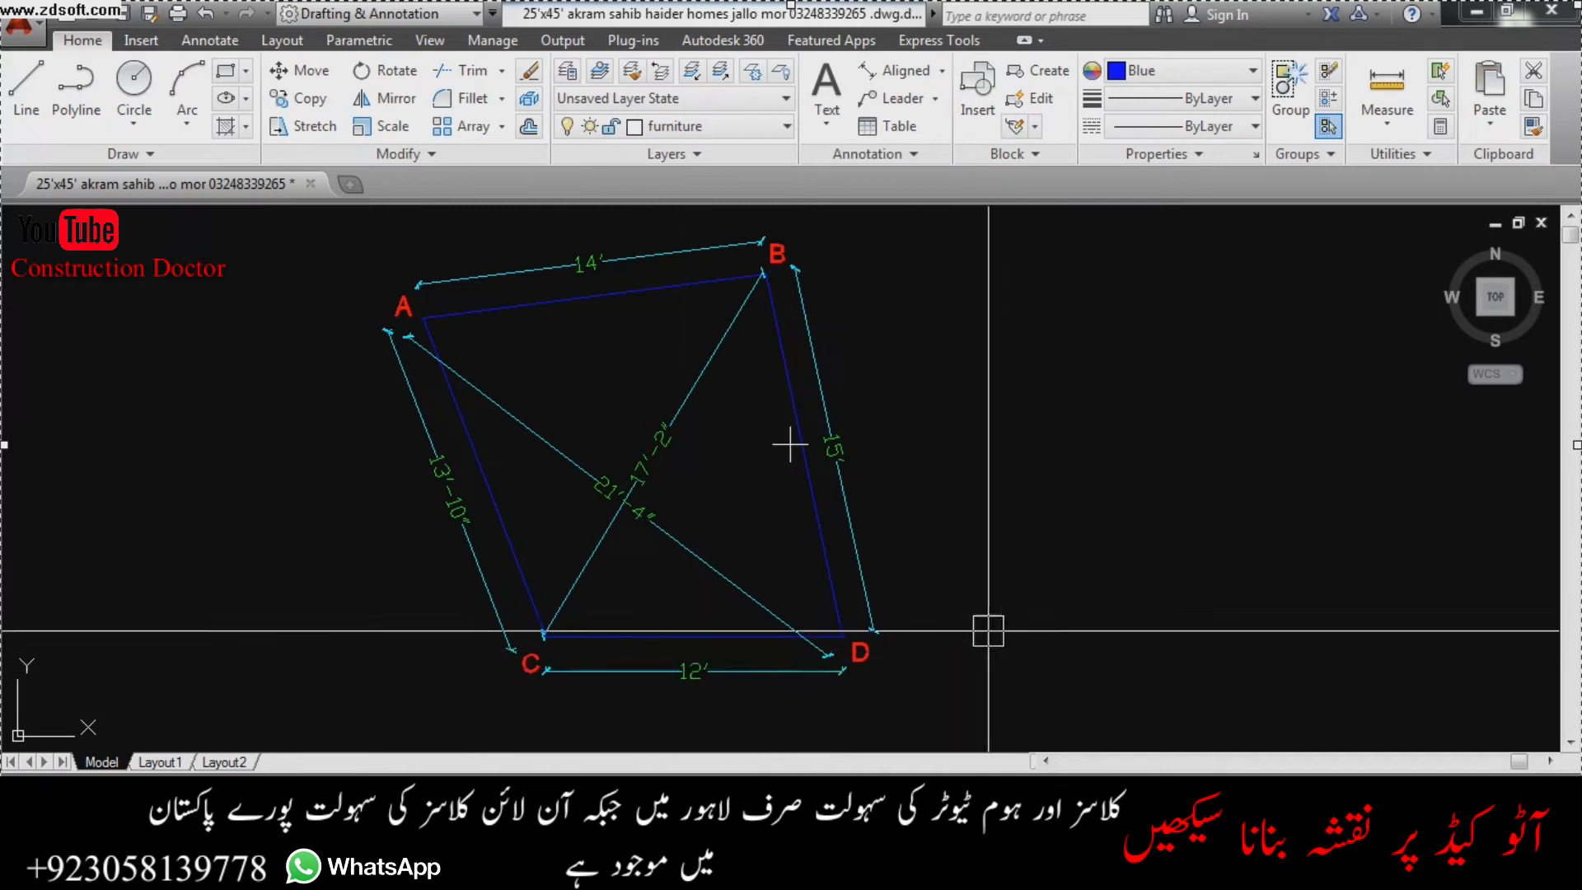
- Draw a 12' horizontal line in the empty area beside the dimensioned quadrilateral, matching the length of side CD
{"action": "type", "text": "l"}
{"action": "key", "text": "Return"}
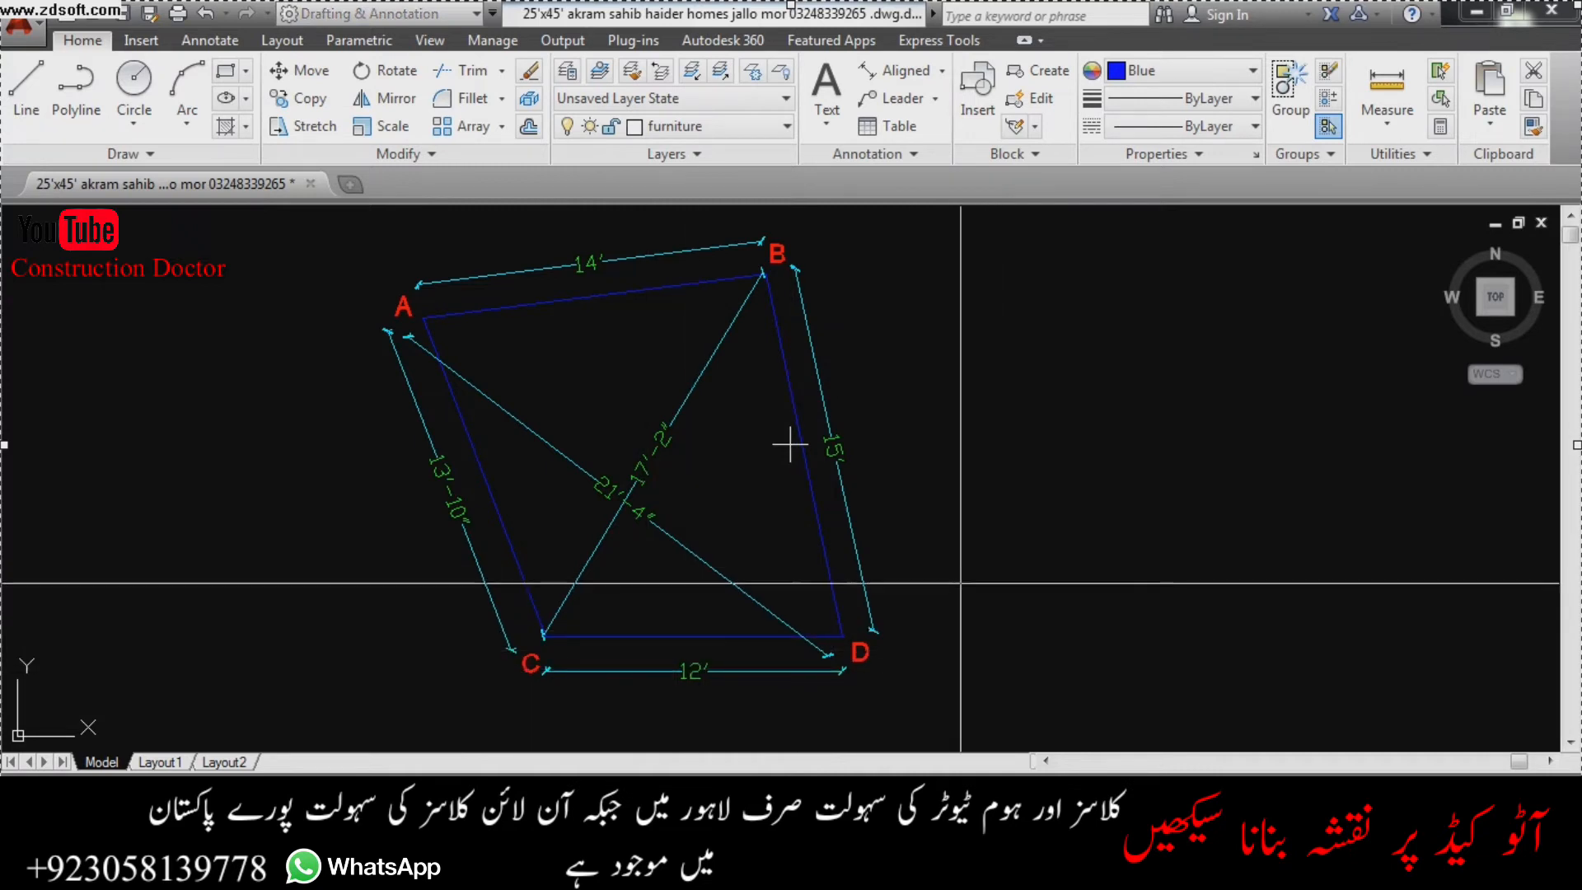
{"action": "left_click", "coordinate": [963, 586]}
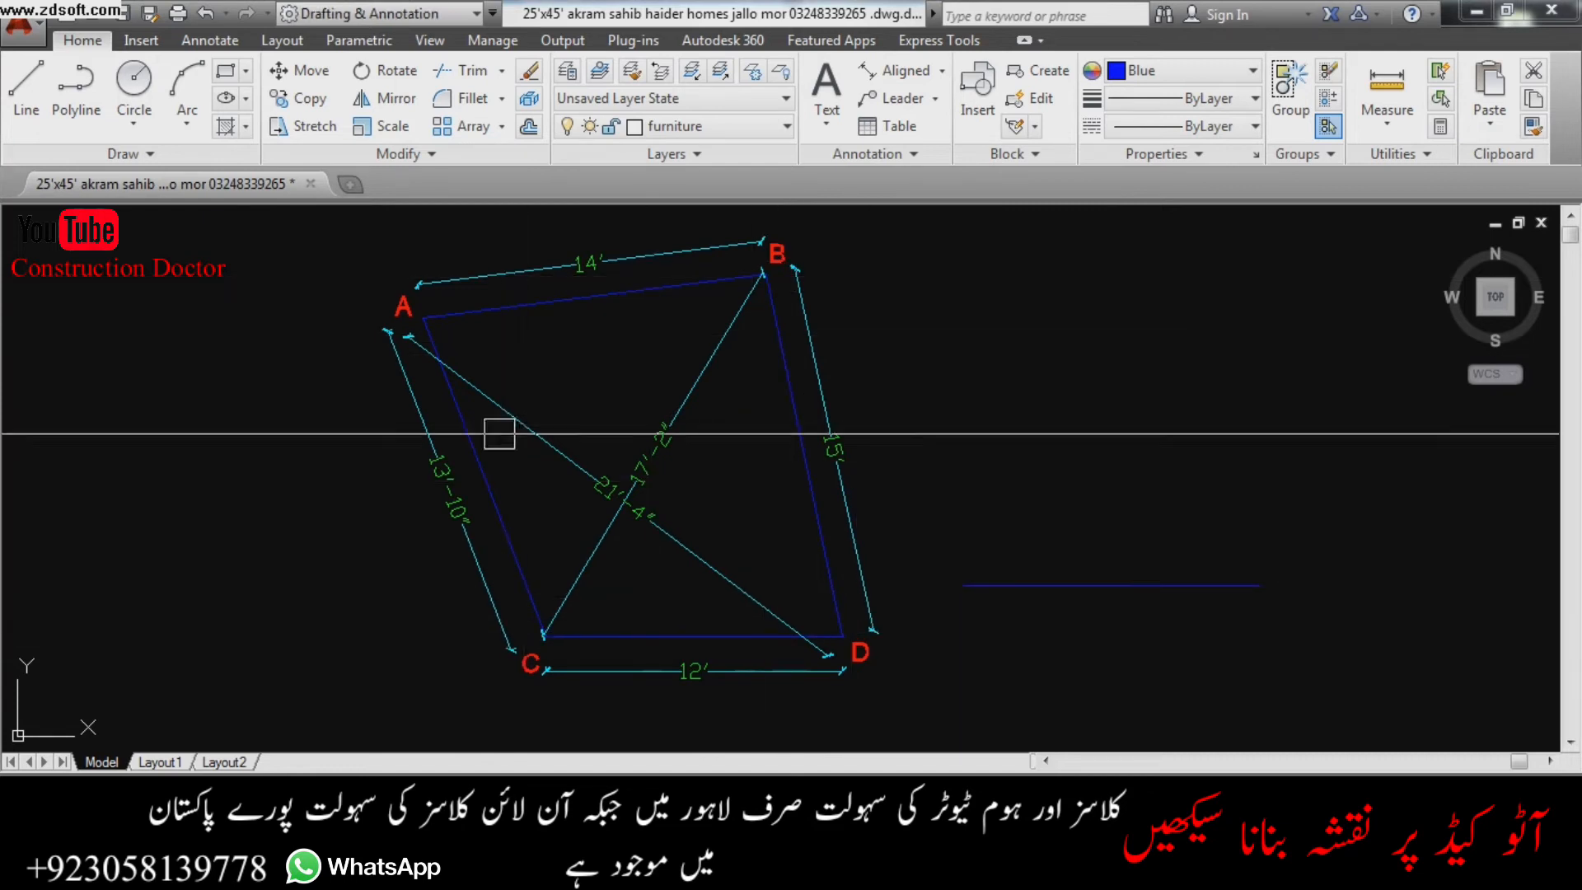
- Move the lettered and dimensioned quadrilateral ABCD horizontally about 16'-10" away from the new line
{"action": "scroll", "coordinate": [719, 498], "scroll_direction": "down", "scroll_amount": 2}
{"action": "left_click", "coordinate": [464, 304]}
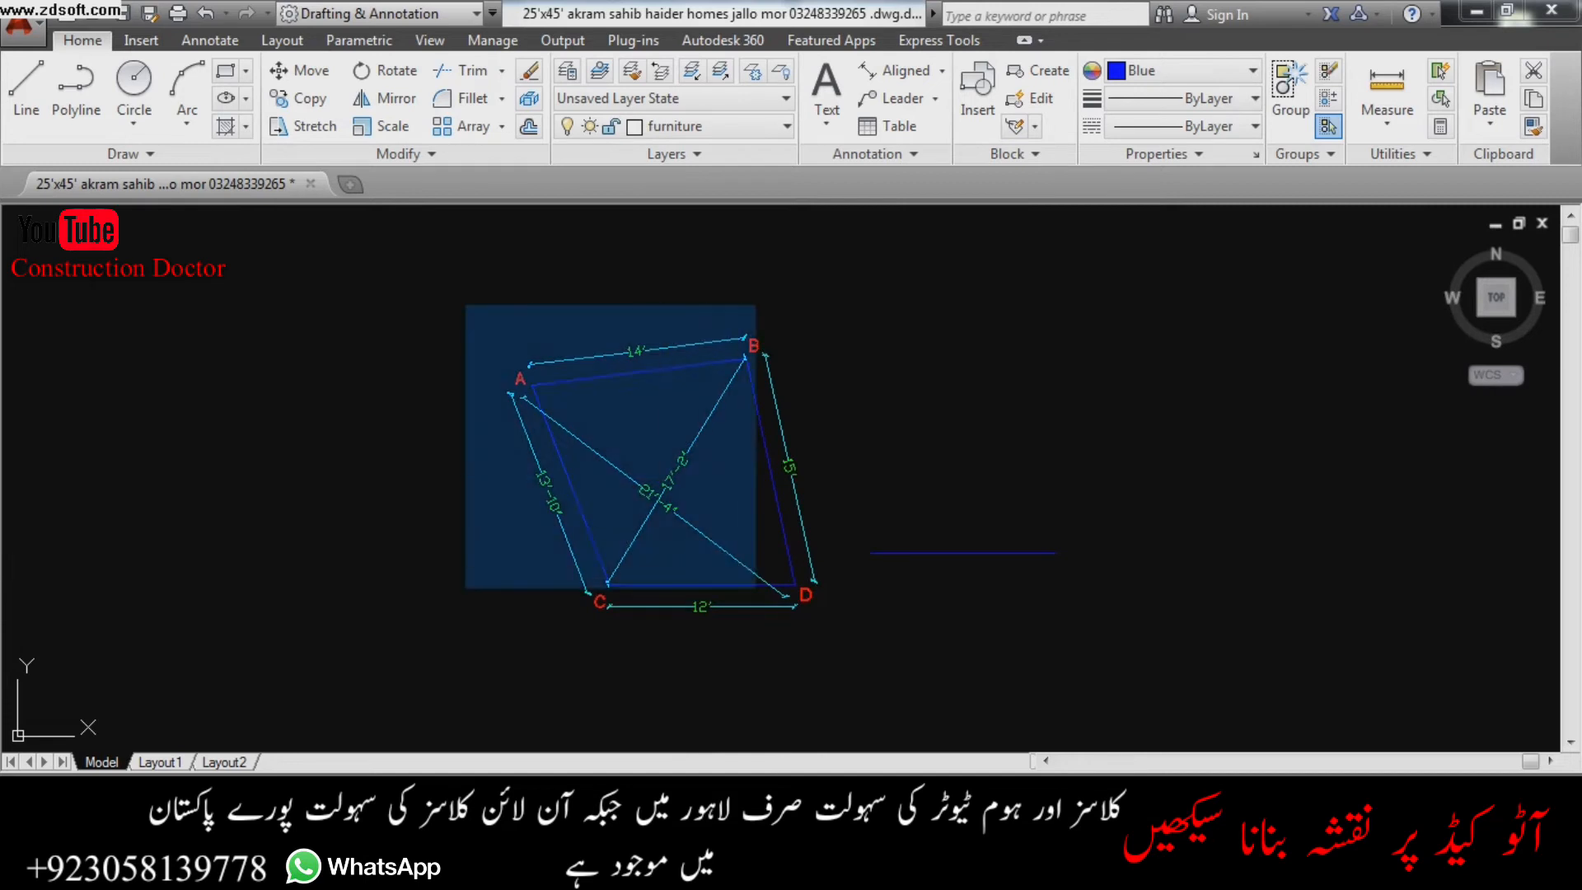
{"action": "left_click", "coordinate": [836, 657]}
{"action": "type", "text": "m"}
{"action": "key", "text": "Return"}
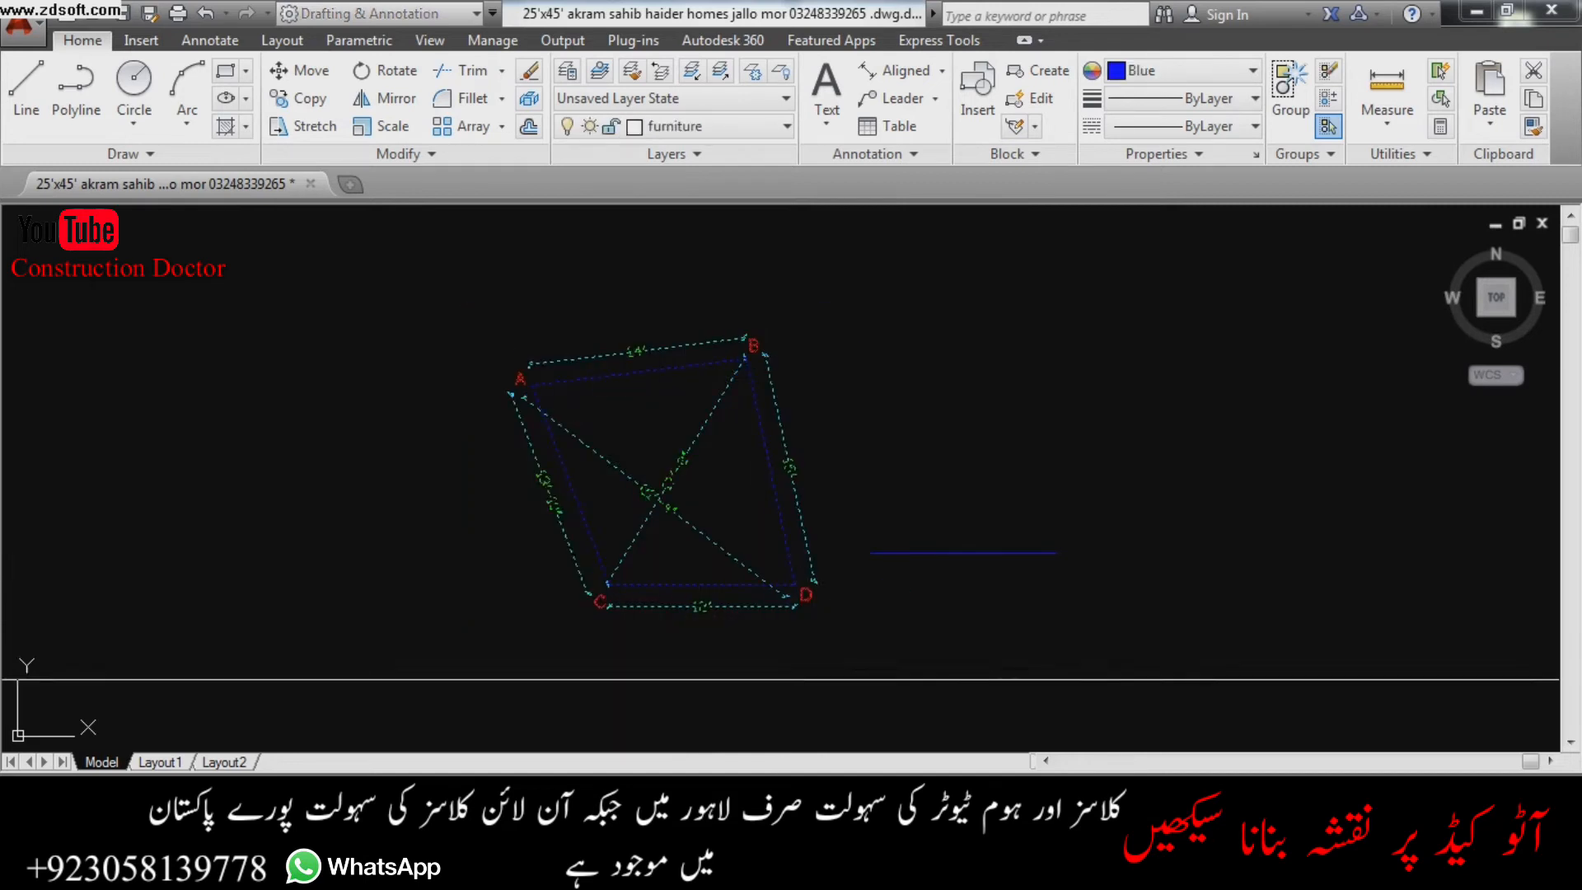
{"action": "left_click", "coordinate": [1059, 678]}
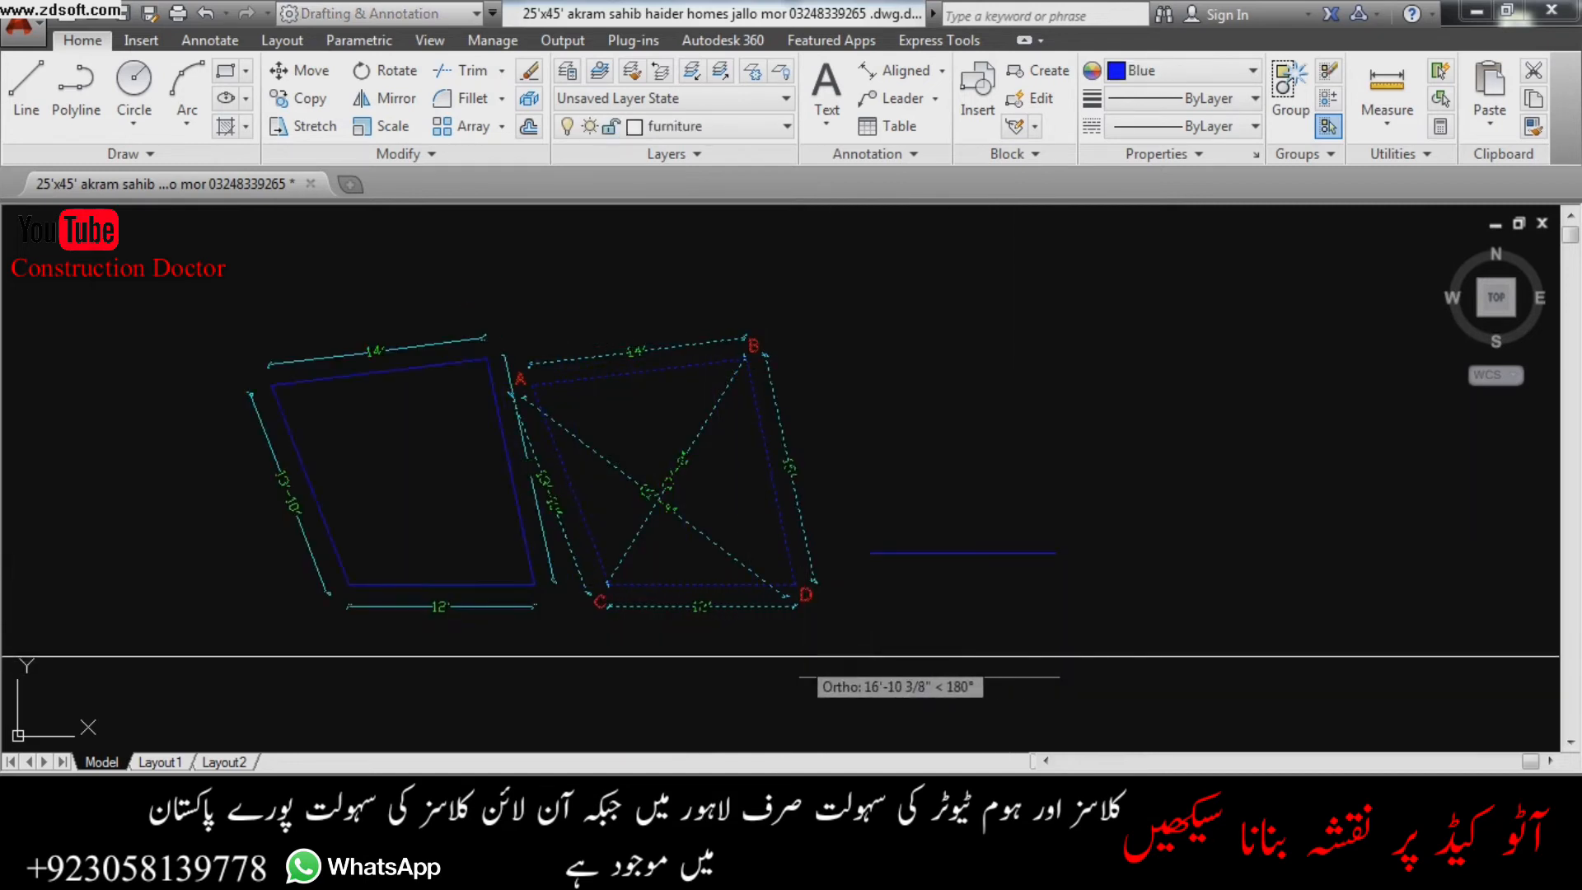
{"action": "left_click", "coordinate": [799, 677]}
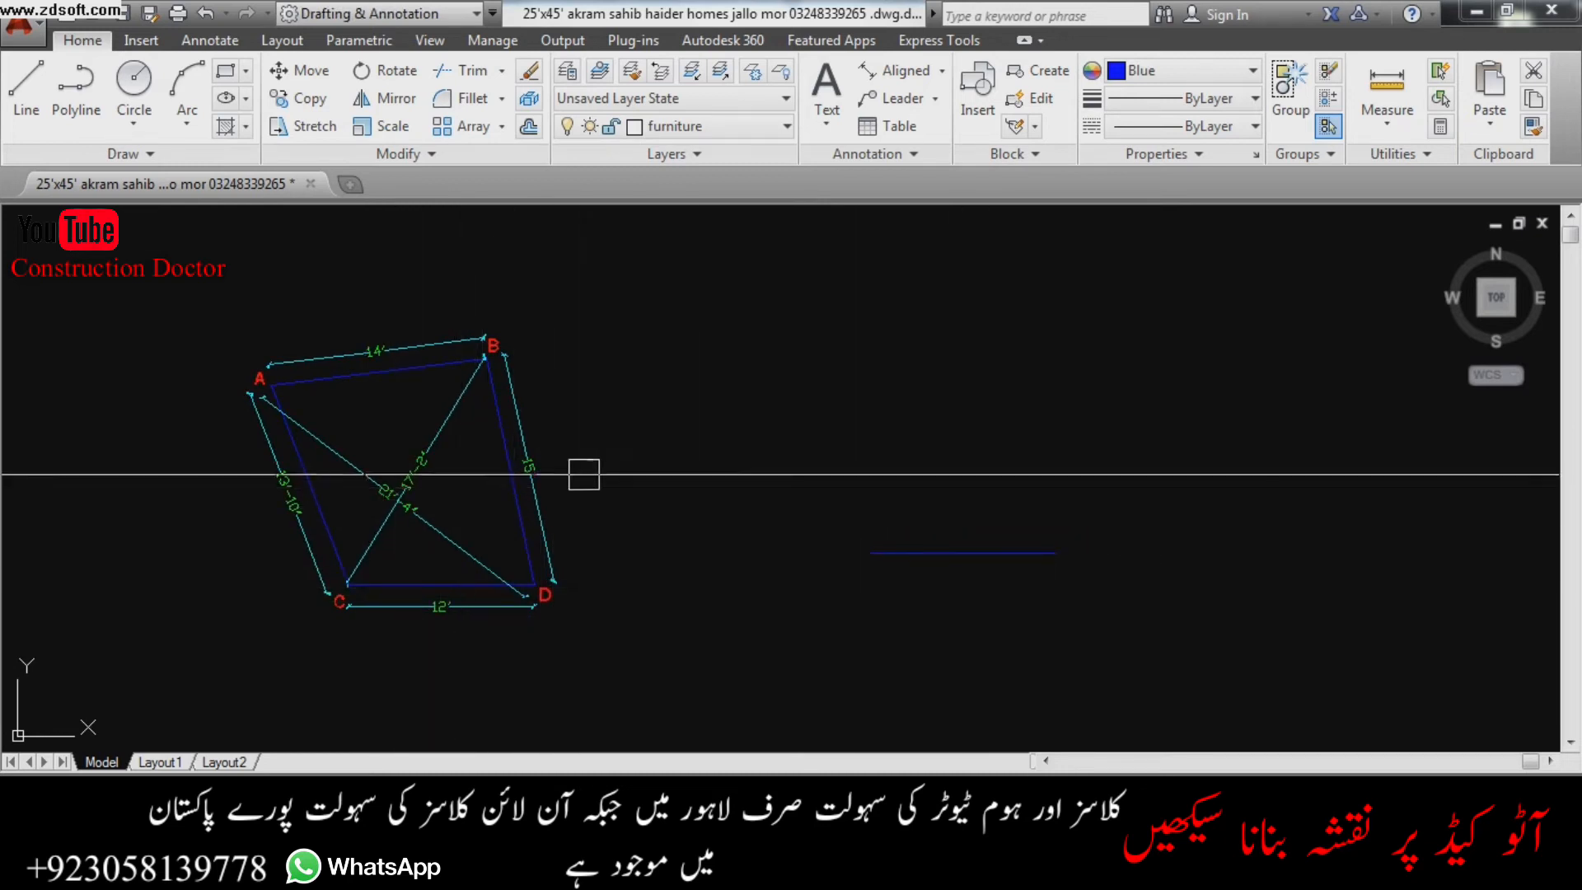
- Draw a circle with a 15' radius, the length of side BD, centred on the new line's right endpoint
{"action": "scroll", "coordinate": [506, 534], "scroll_direction": "up", "scroll_amount": 2}
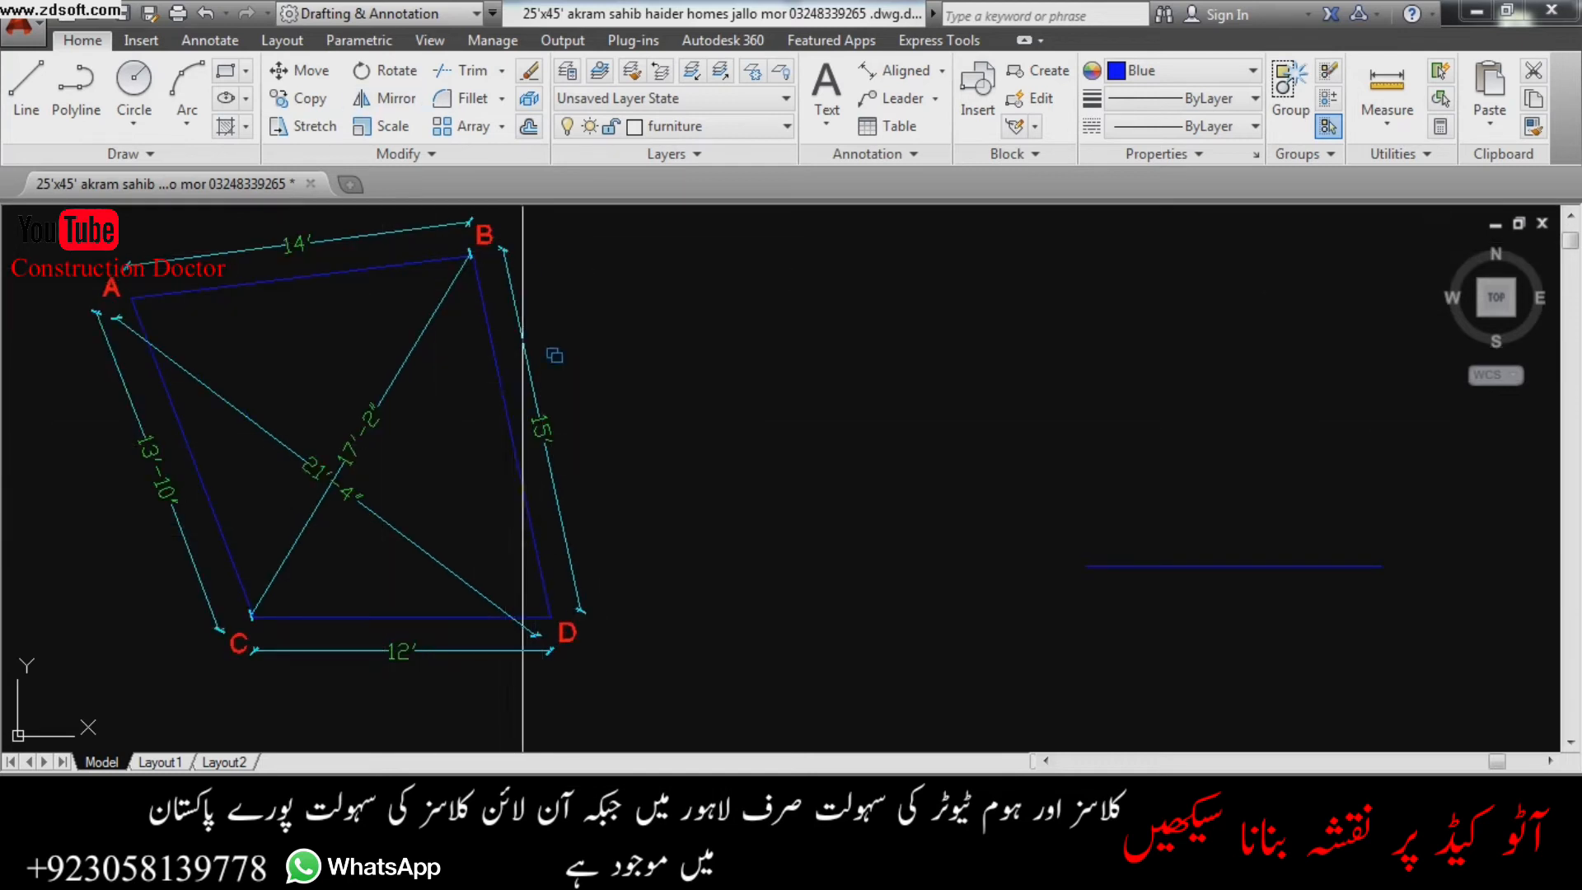
{"action": "scroll", "coordinate": [524, 416], "scroll_direction": "up", "scroll_amount": 3}
{"action": "scroll", "coordinate": [527, 436], "scroll_direction": "down", "scroll_amount": 5}
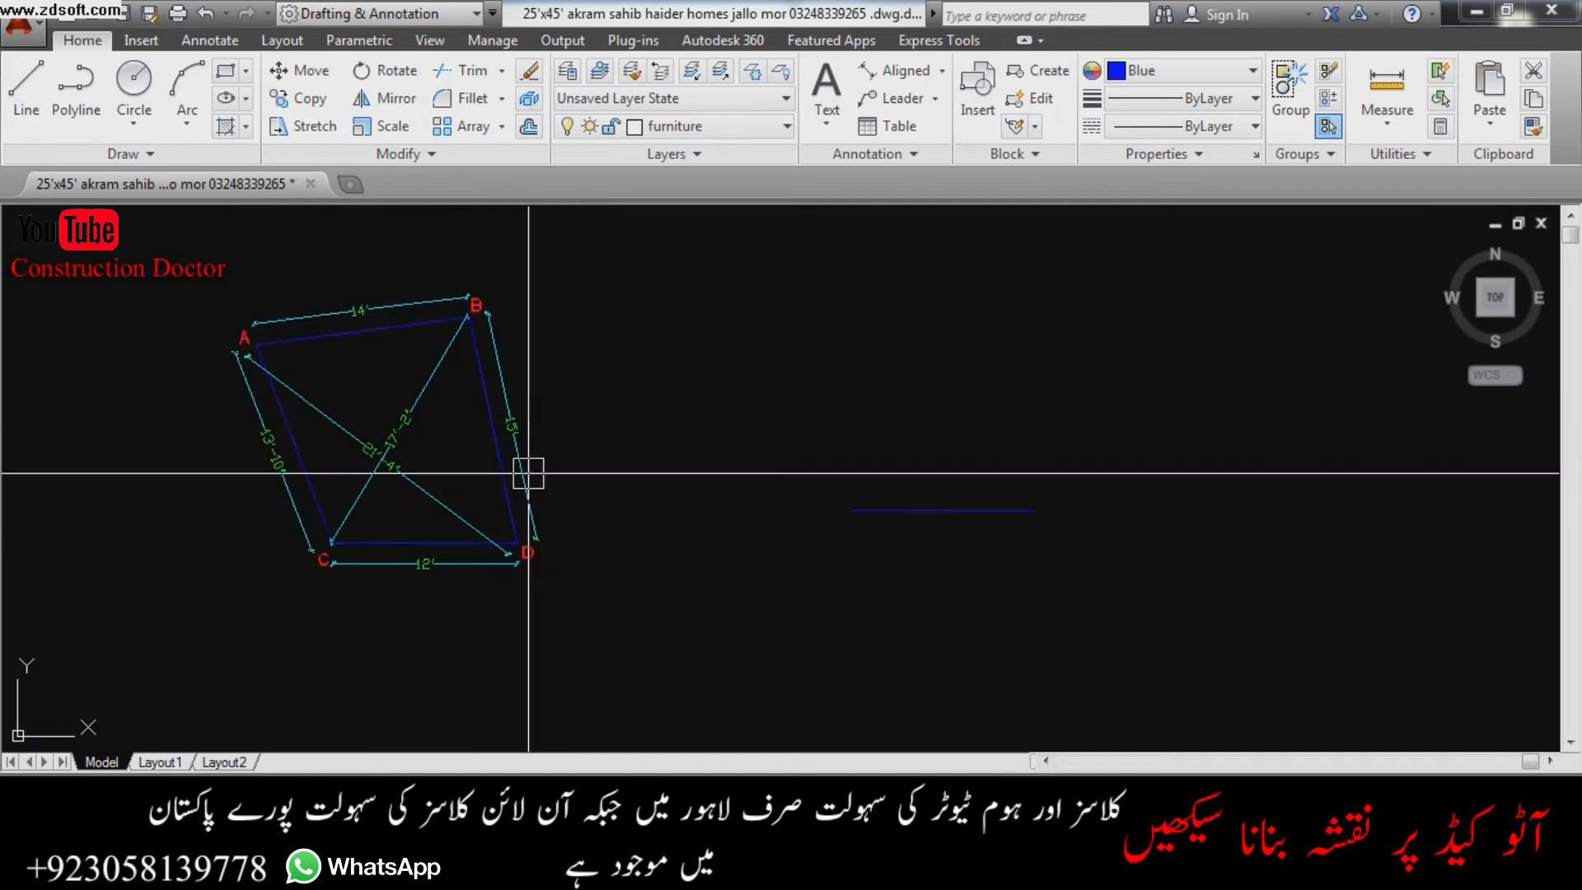
{"action": "scroll", "coordinate": [1055, 509], "scroll_direction": "up", "scroll_amount": 2}
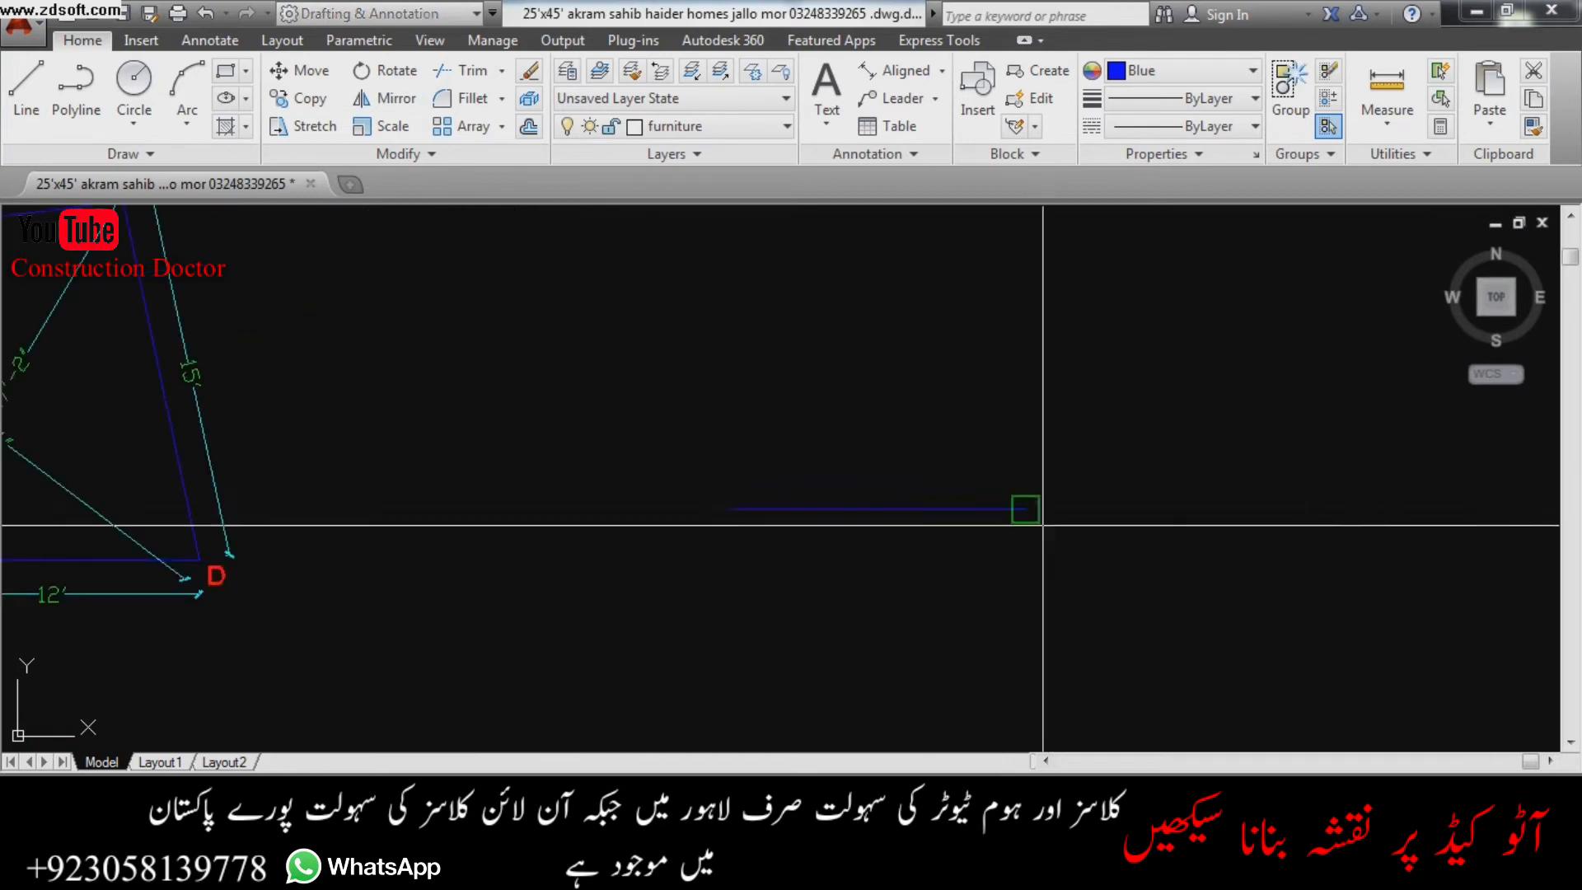
{"action": "scroll", "coordinate": [1026, 509], "scroll_direction": "down", "scroll_amount": 3}
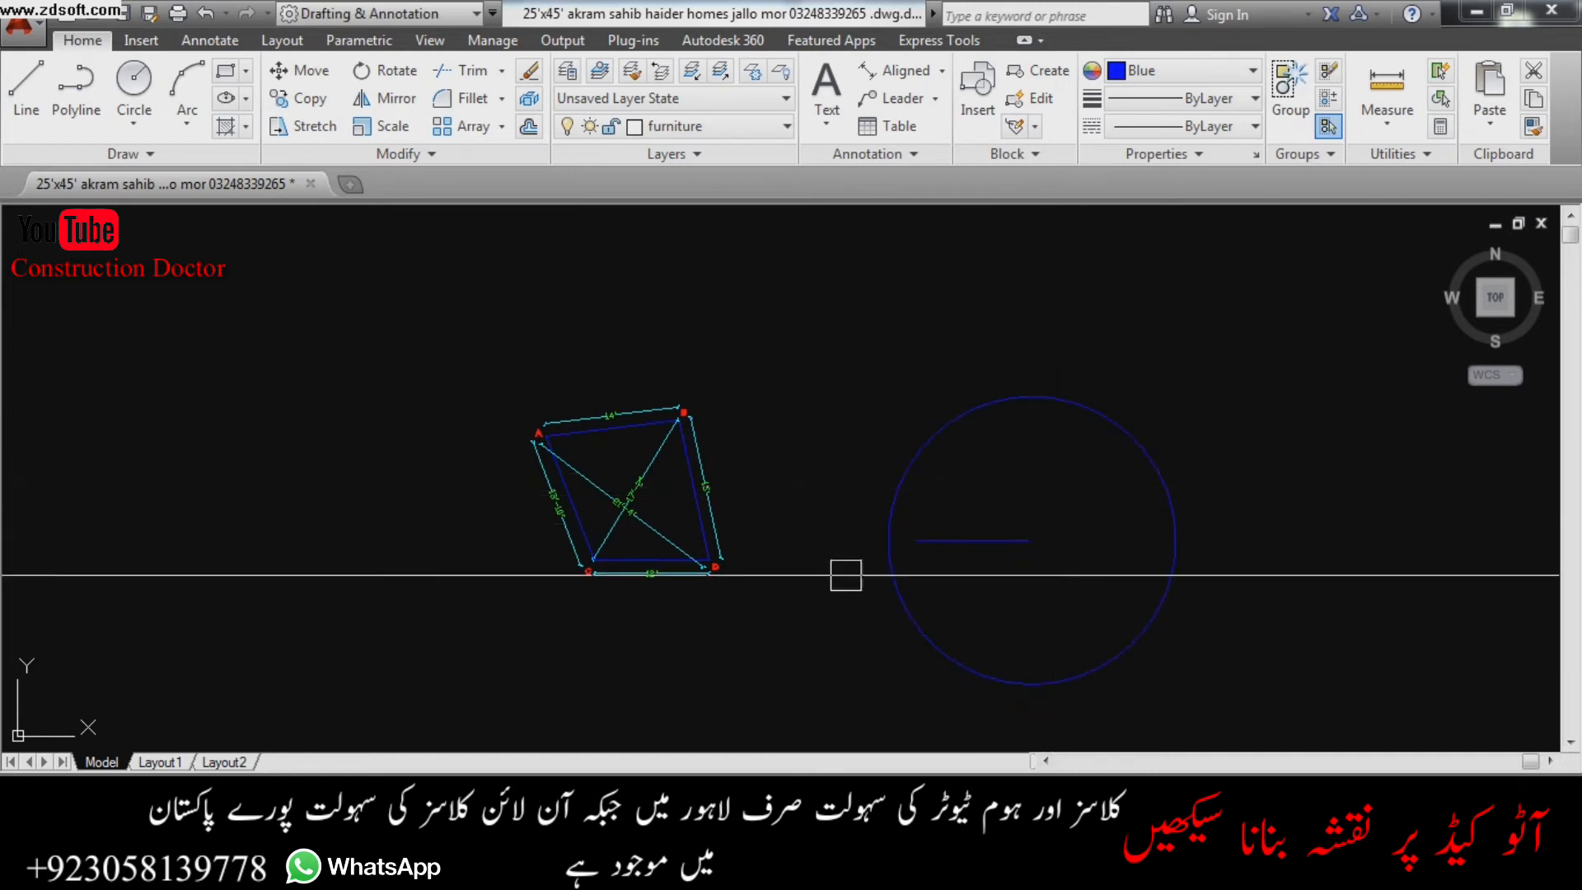
- Draw a circle with a 17'-2" radius, the length of diagonal CB, centred on the new line's left endpoint
{"action": "scroll", "coordinate": [679, 557], "scroll_direction": "up", "scroll_amount": 2}
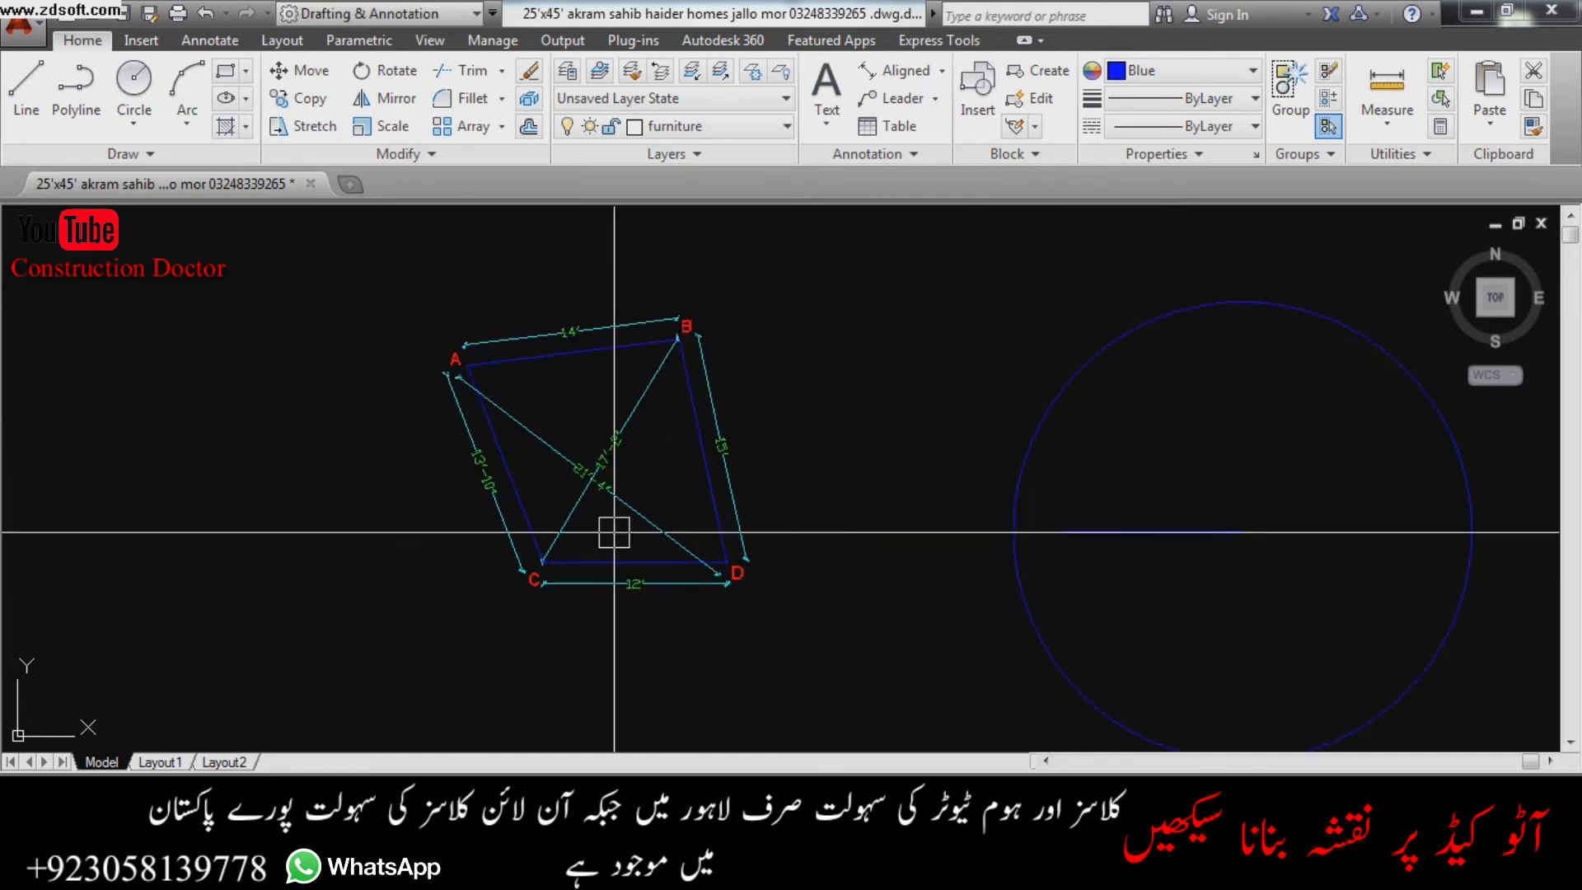
{"action": "scroll", "coordinate": [611, 495], "scroll_direction": "up", "scroll_amount": 2}
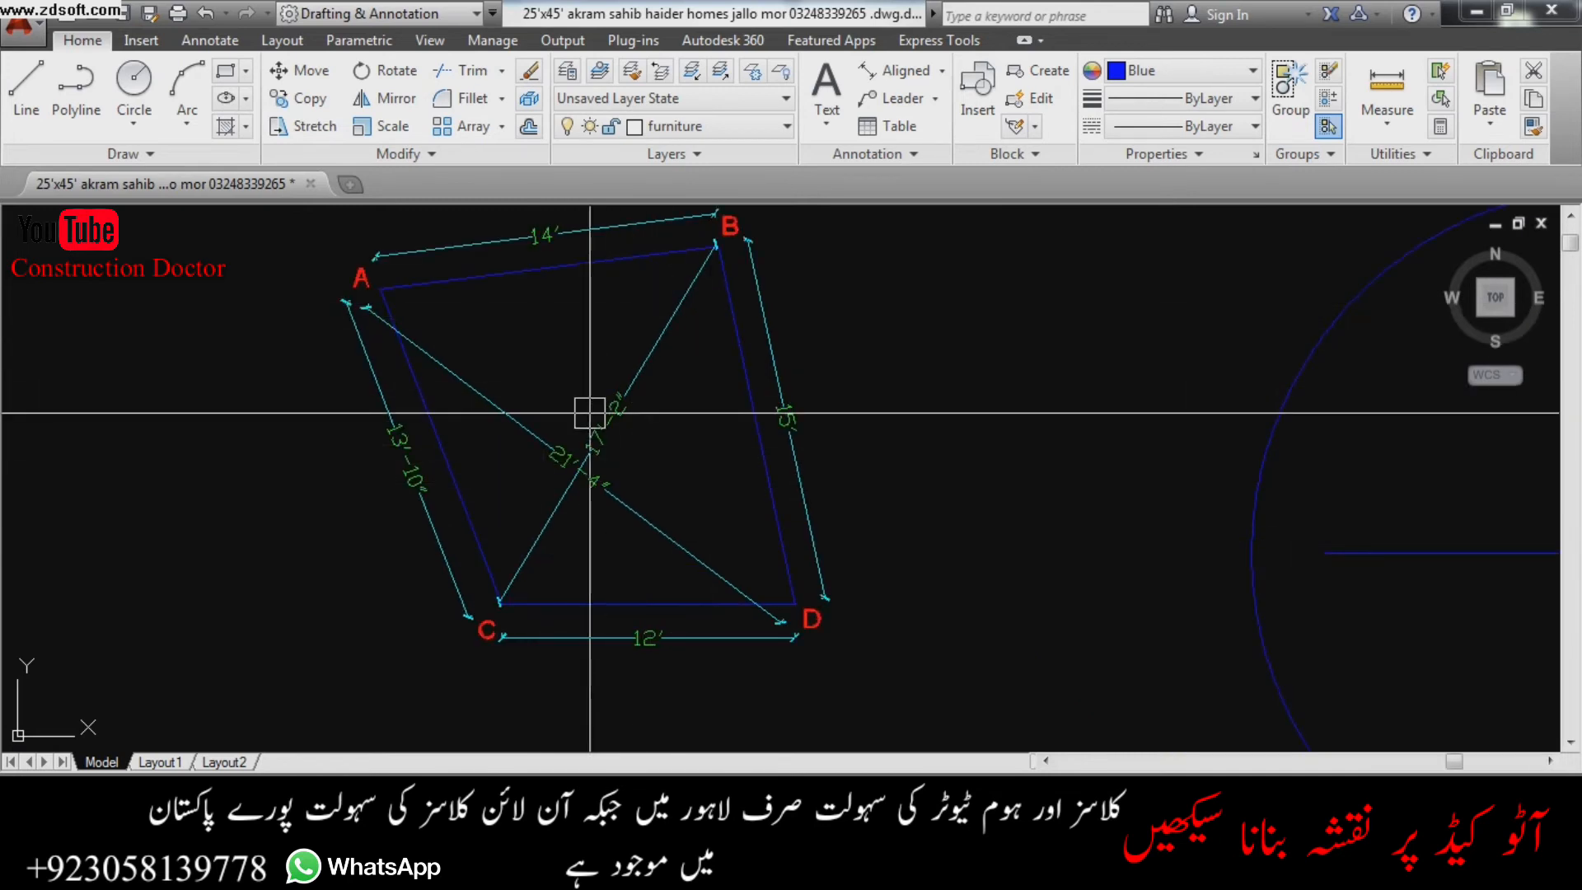
{"action": "scroll", "coordinate": [597, 452], "scroll_direction": "up", "scroll_amount": 2}
{"action": "scroll", "coordinate": [544, 441], "scroll_direction": "down", "scroll_amount": 2}
{"action": "scroll", "coordinate": [527, 437], "scroll_direction": "down", "scroll_amount": 2}
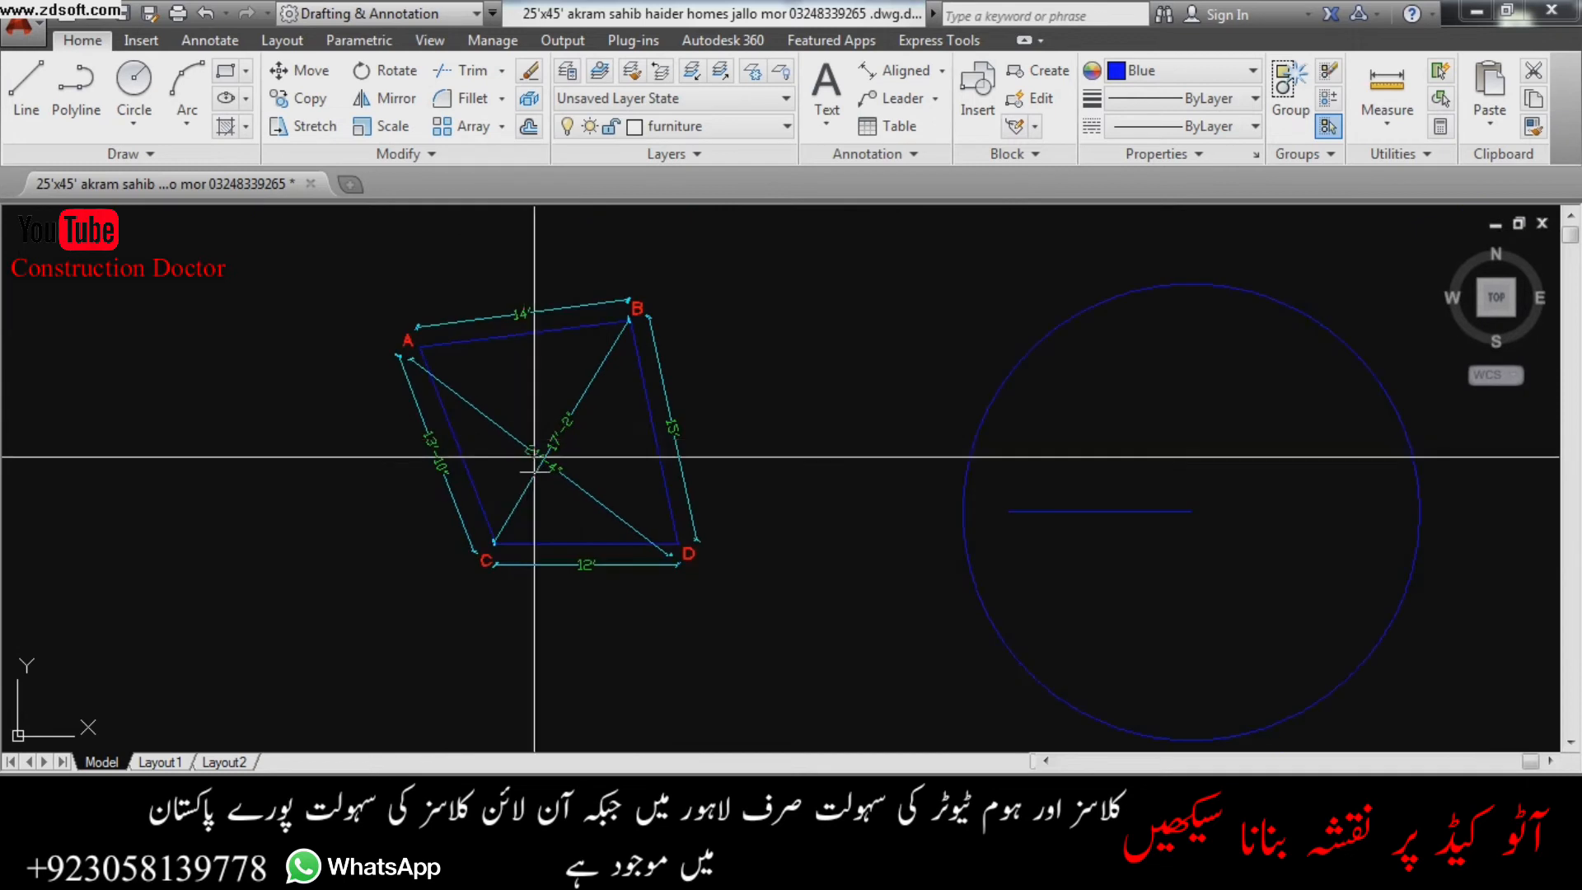
{"action": "scroll", "coordinate": [1048, 501], "scroll_direction": "up", "scroll_amount": 2}
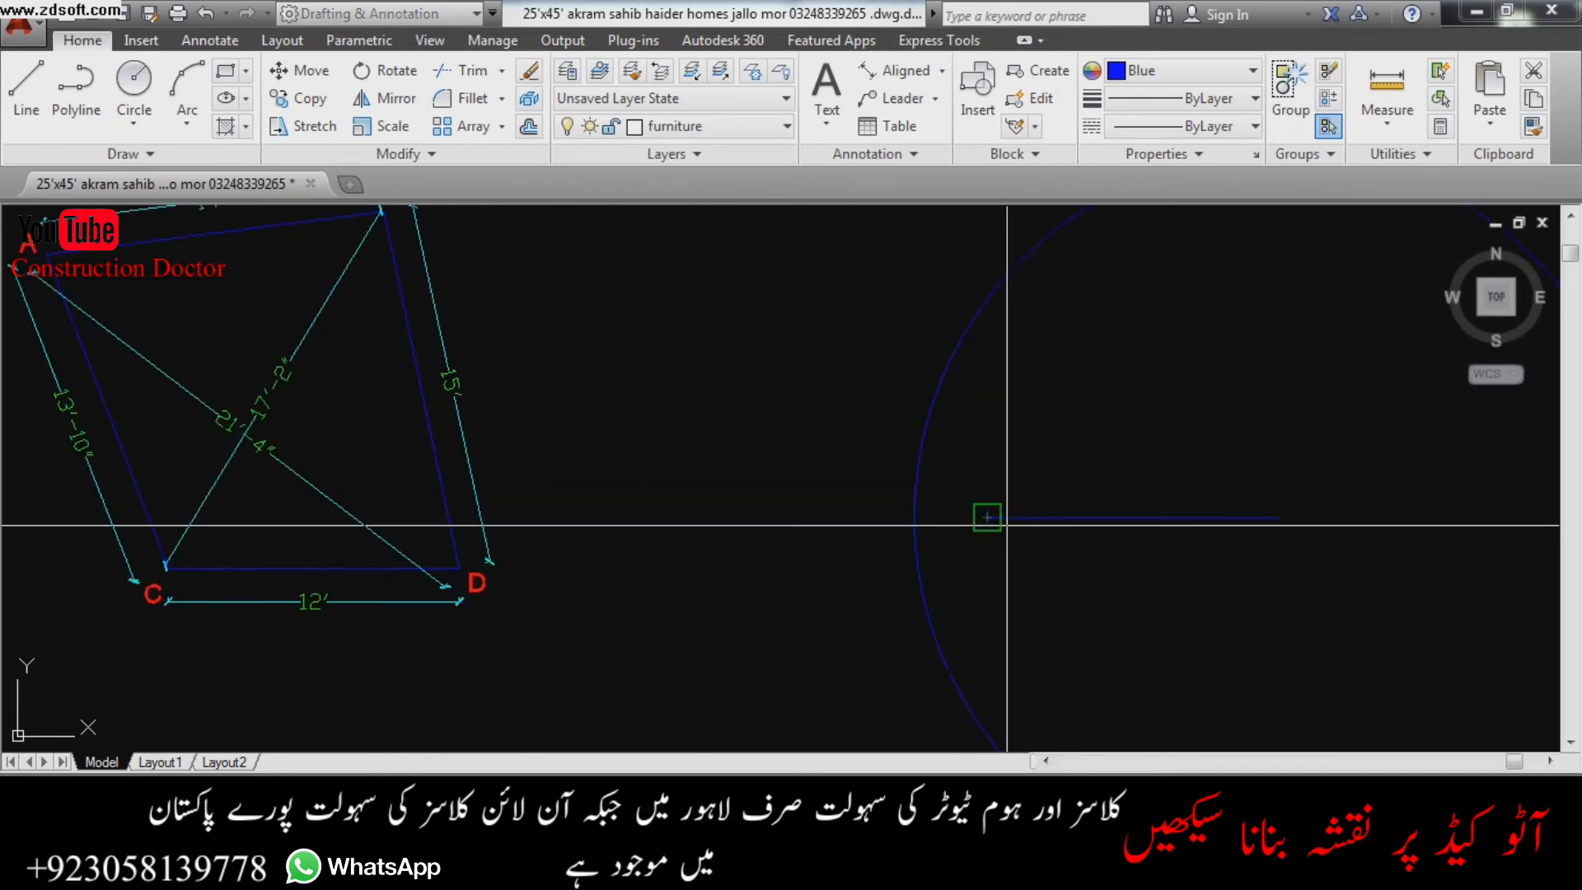
{"action": "scroll", "coordinate": [941, 533], "scroll_direction": "down", "scroll_amount": 2}
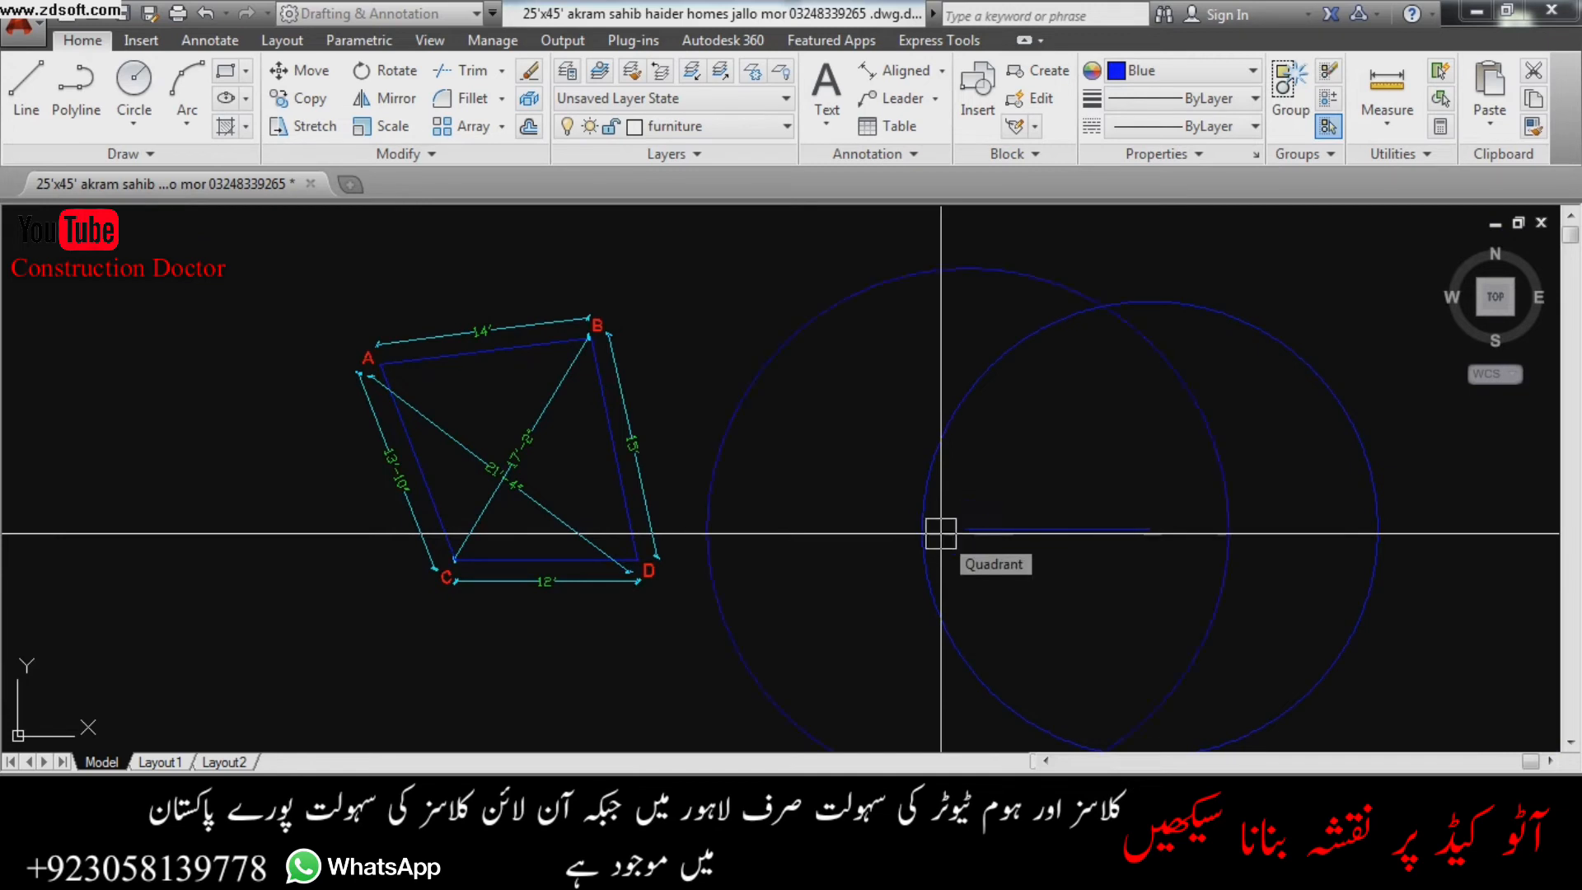
- Draw a line from the base line's right endpoint to the upper intersection of the two circles
{"action": "scroll", "coordinate": [956, 536], "scroll_direction": "down", "scroll_amount": 2}
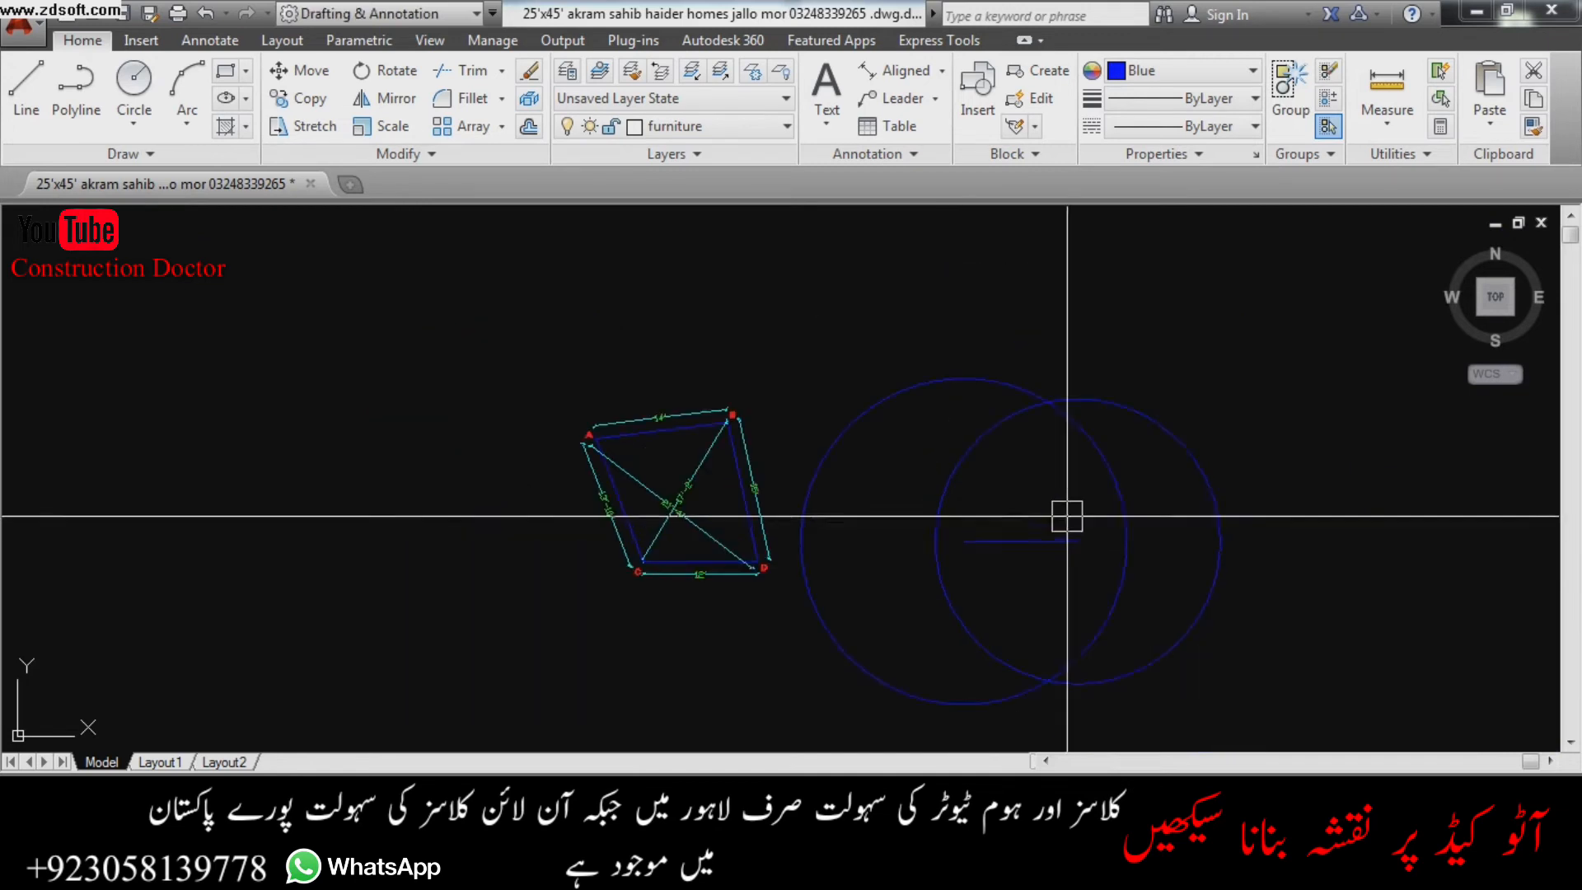
{"action": "scroll", "coordinate": [956, 482], "scroll_direction": "up", "scroll_amount": 2}
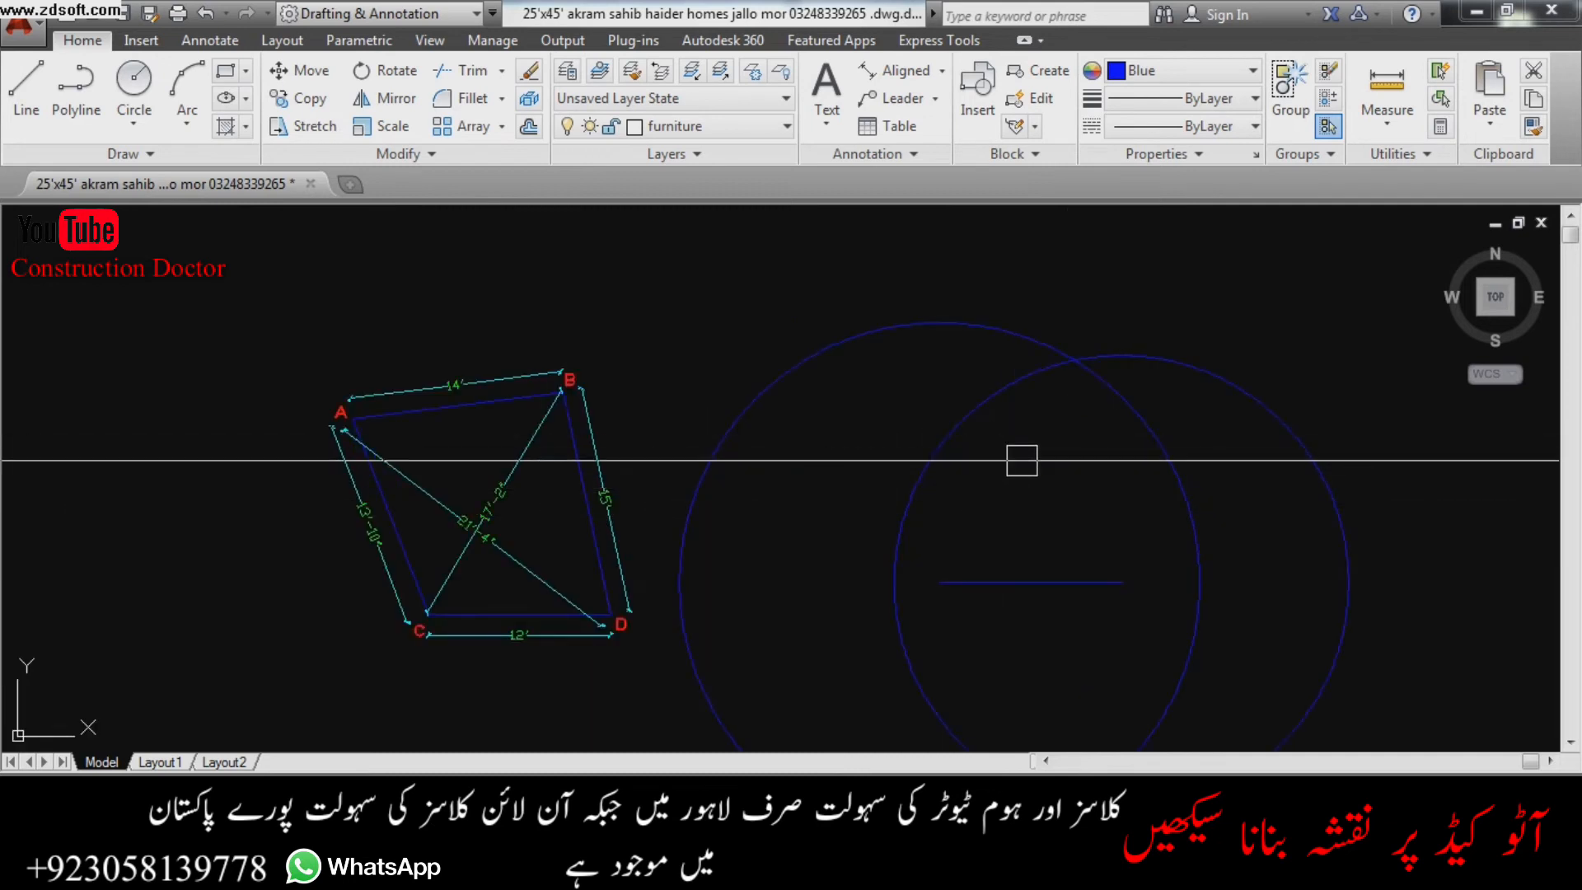
{"action": "scroll", "coordinate": [1070, 372], "scroll_direction": "up", "scroll_amount": 2}
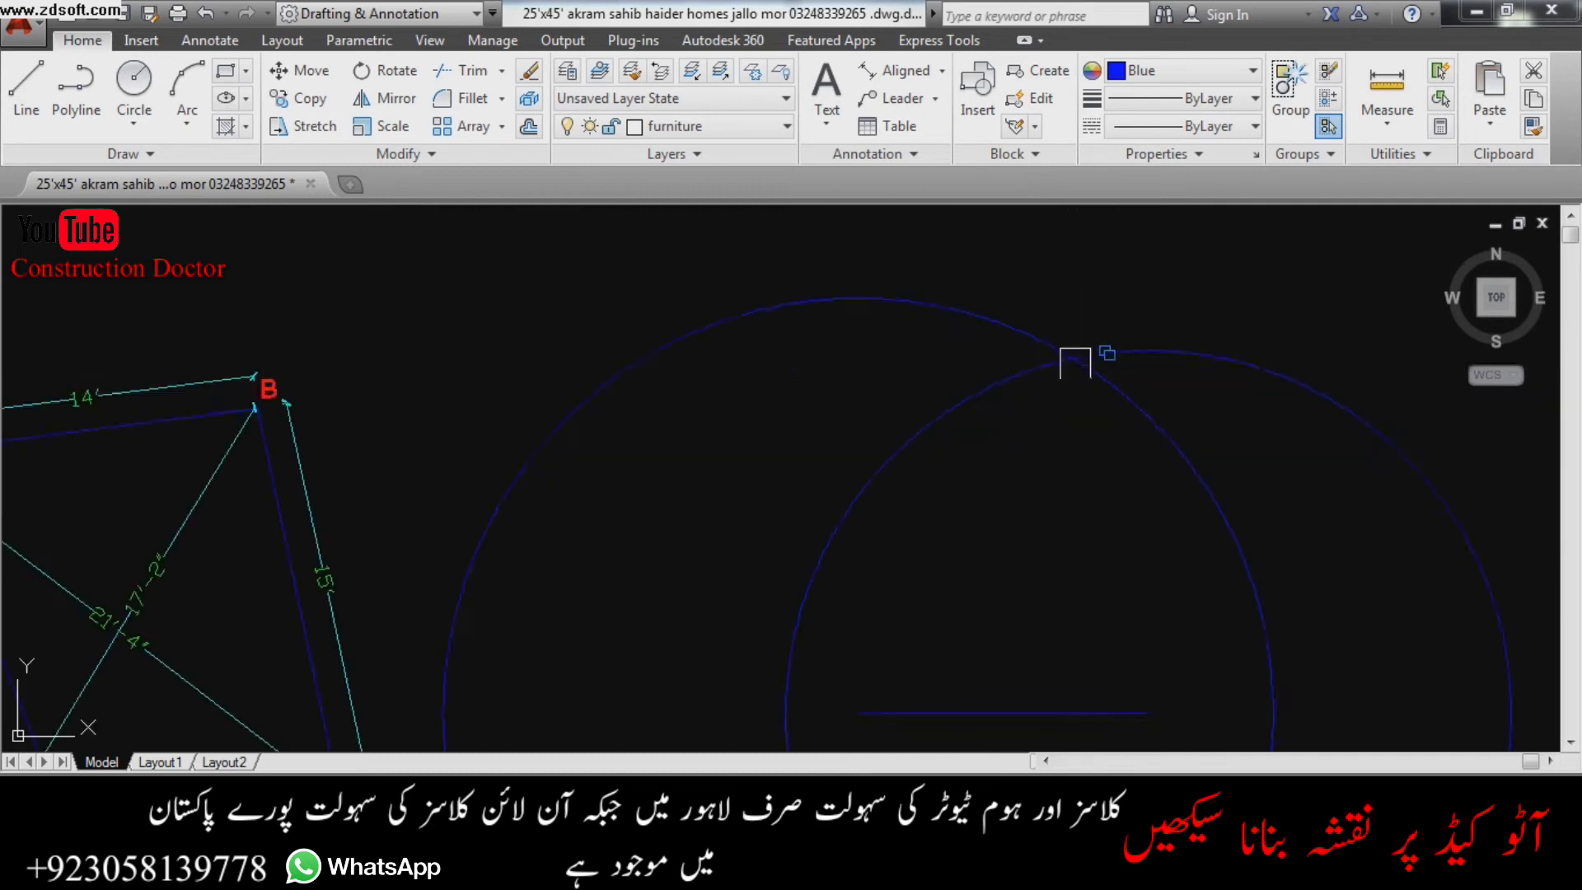
{"action": "scroll", "coordinate": [1039, 409], "scroll_direction": "down", "scroll_amount": 2}
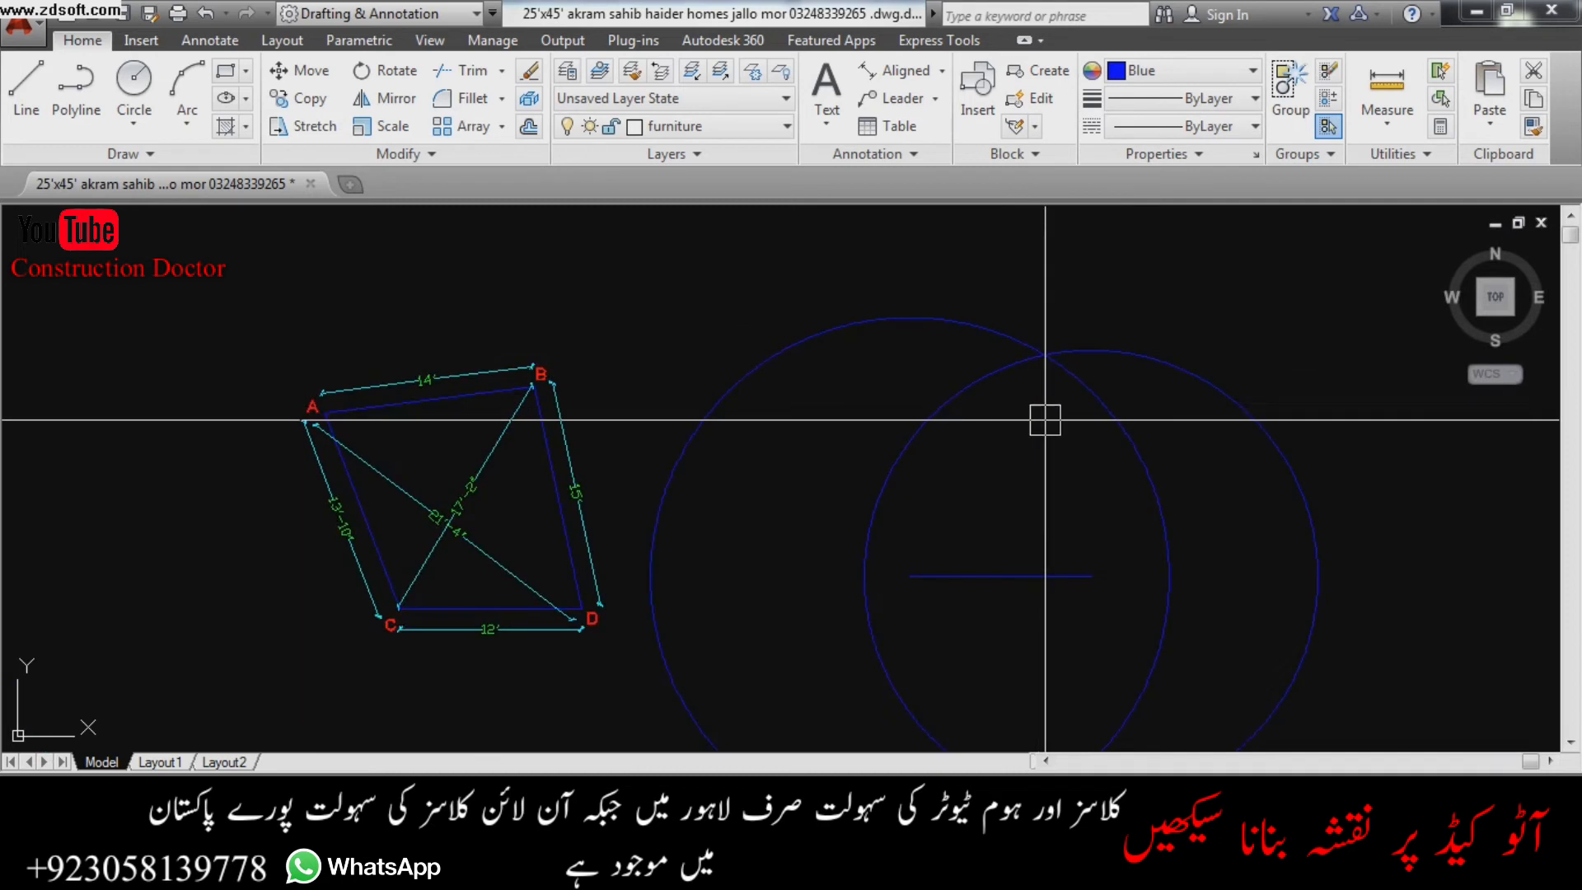
{"action": "left_click", "coordinate": [1091, 576]}
{"action": "scroll", "coordinate": [1091, 577], "scroll_direction": "down", "scroll_amount": 2}
{"action": "scroll", "coordinate": [1109, 486], "scroll_direction": "up", "scroll_amount": 2}
{"action": "scroll", "coordinate": [1122, 537], "scroll_direction": "down", "scroll_amount": 2}
{"action": "scroll", "coordinate": [1122, 537], "scroll_direction": "up", "scroll_amount": 2}
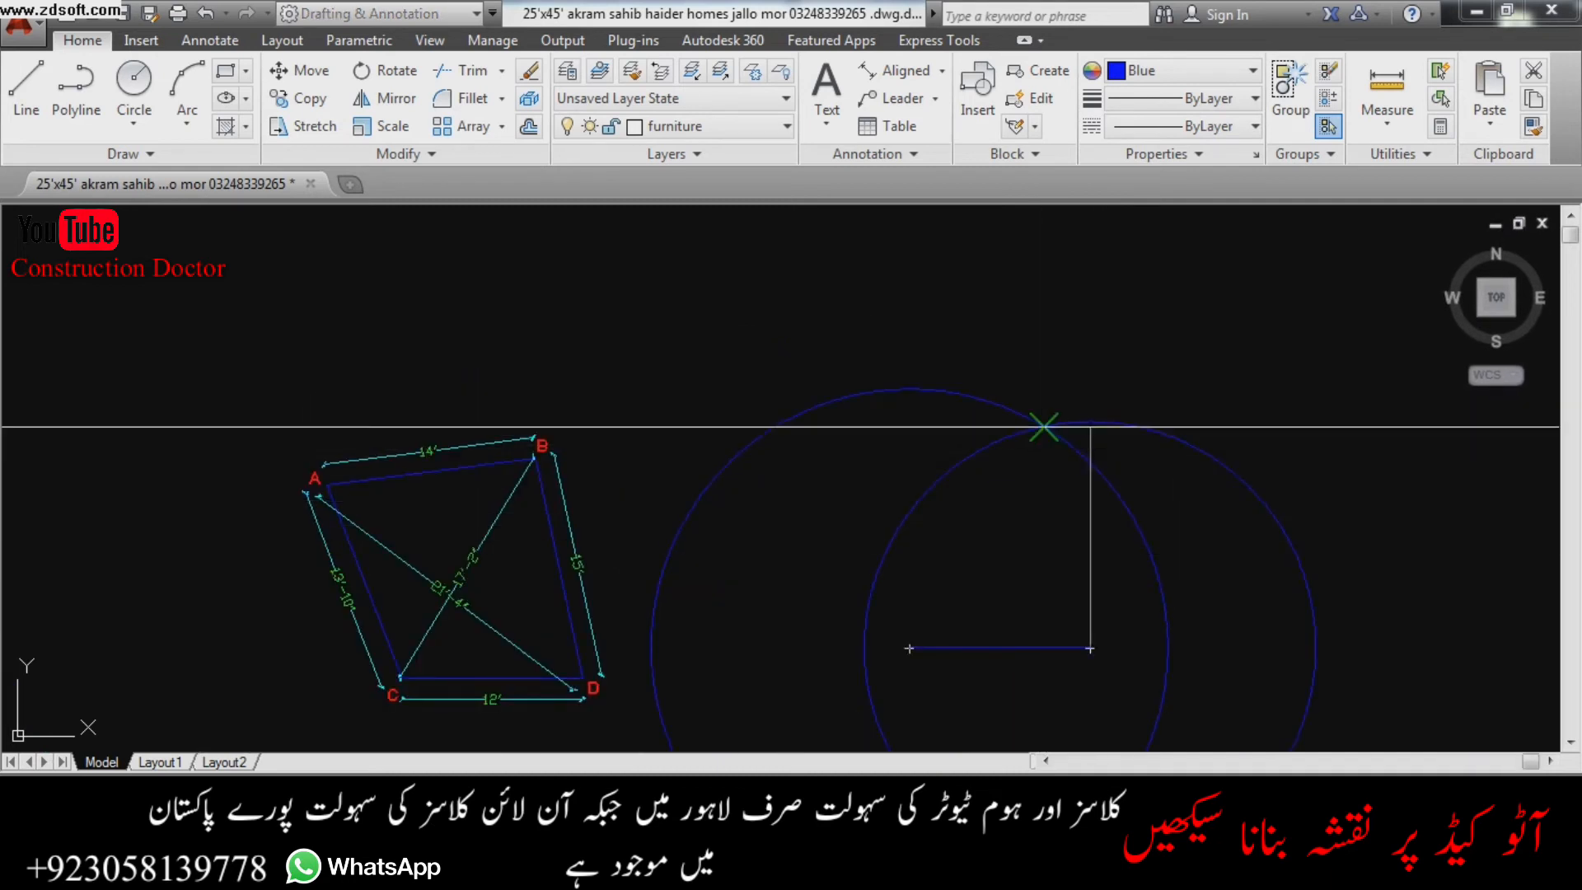
{"action": "left_click", "coordinate": [1043, 427]}
{"action": "key", "text": "Return"}
- Delete the two construction circles, keeping the base line and the slanted side
{"action": "scroll", "coordinate": [1045, 378], "scroll_direction": "down", "scroll_amount": 2}
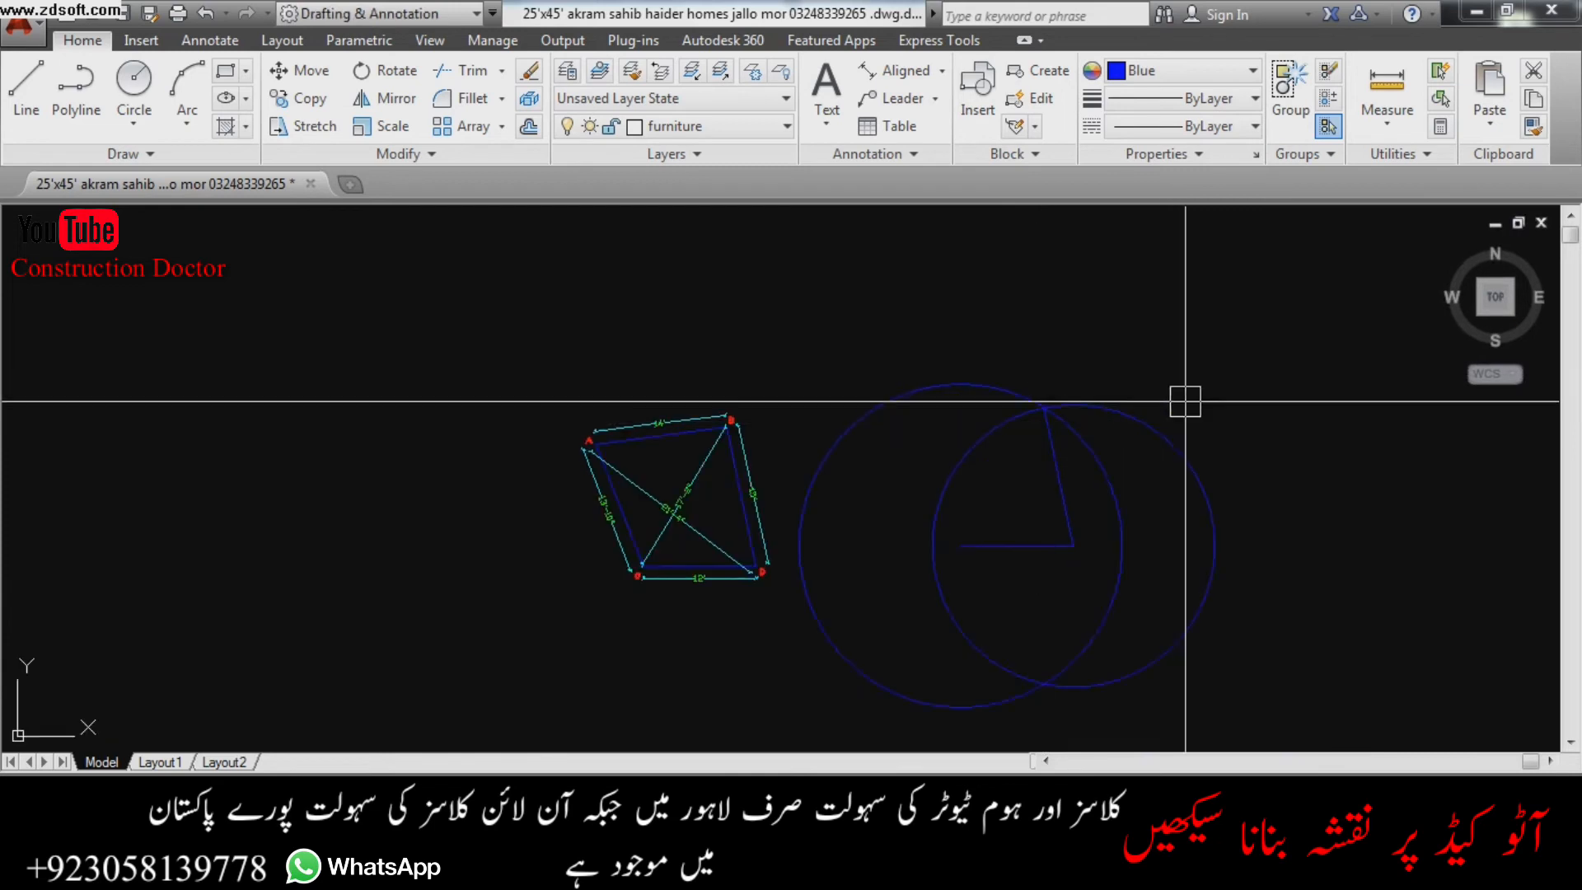
{"action": "left_click", "coordinate": [1101, 502]}
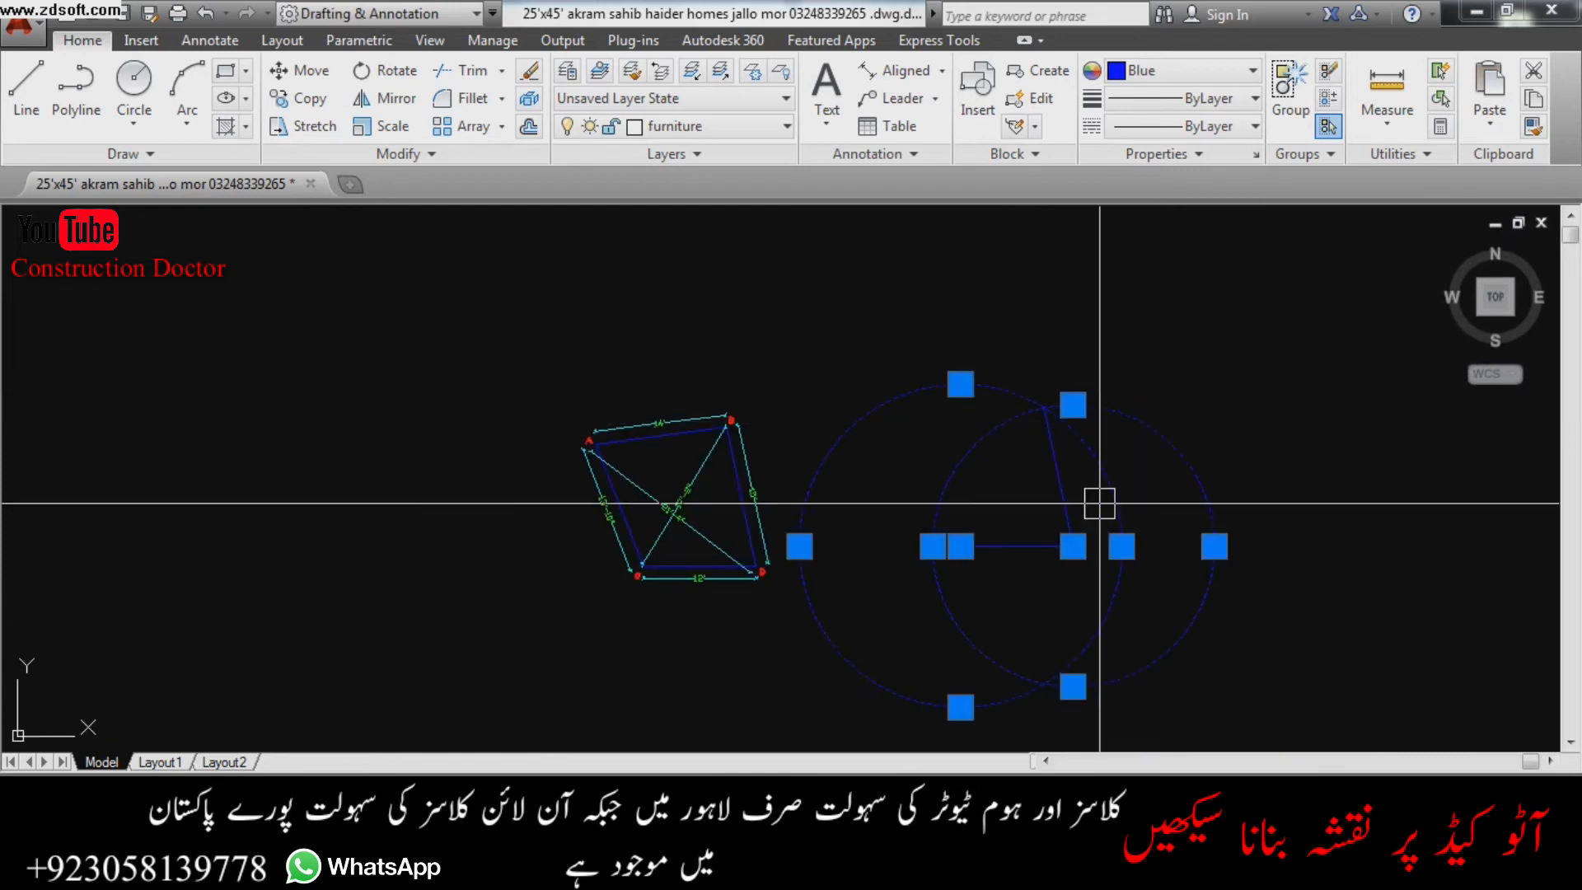
{"action": "scroll", "coordinate": [1053, 463], "scroll_direction": "up", "scroll_amount": 2}
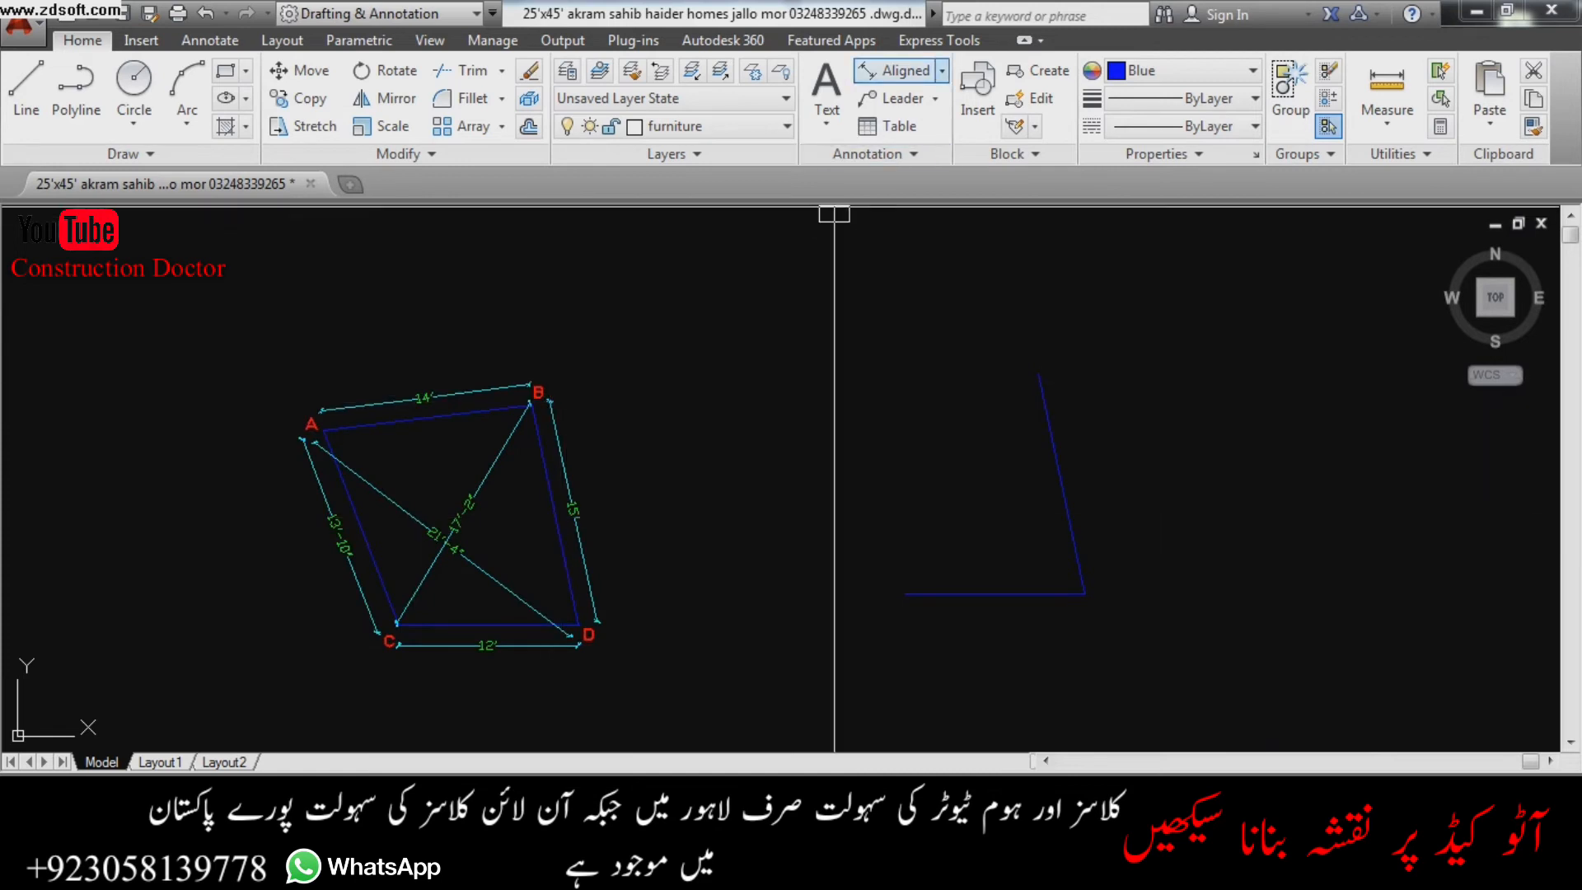
- Place an aligned dimension along the slanted side of the new figure
{"action": "left_click", "coordinate": [942, 70]}
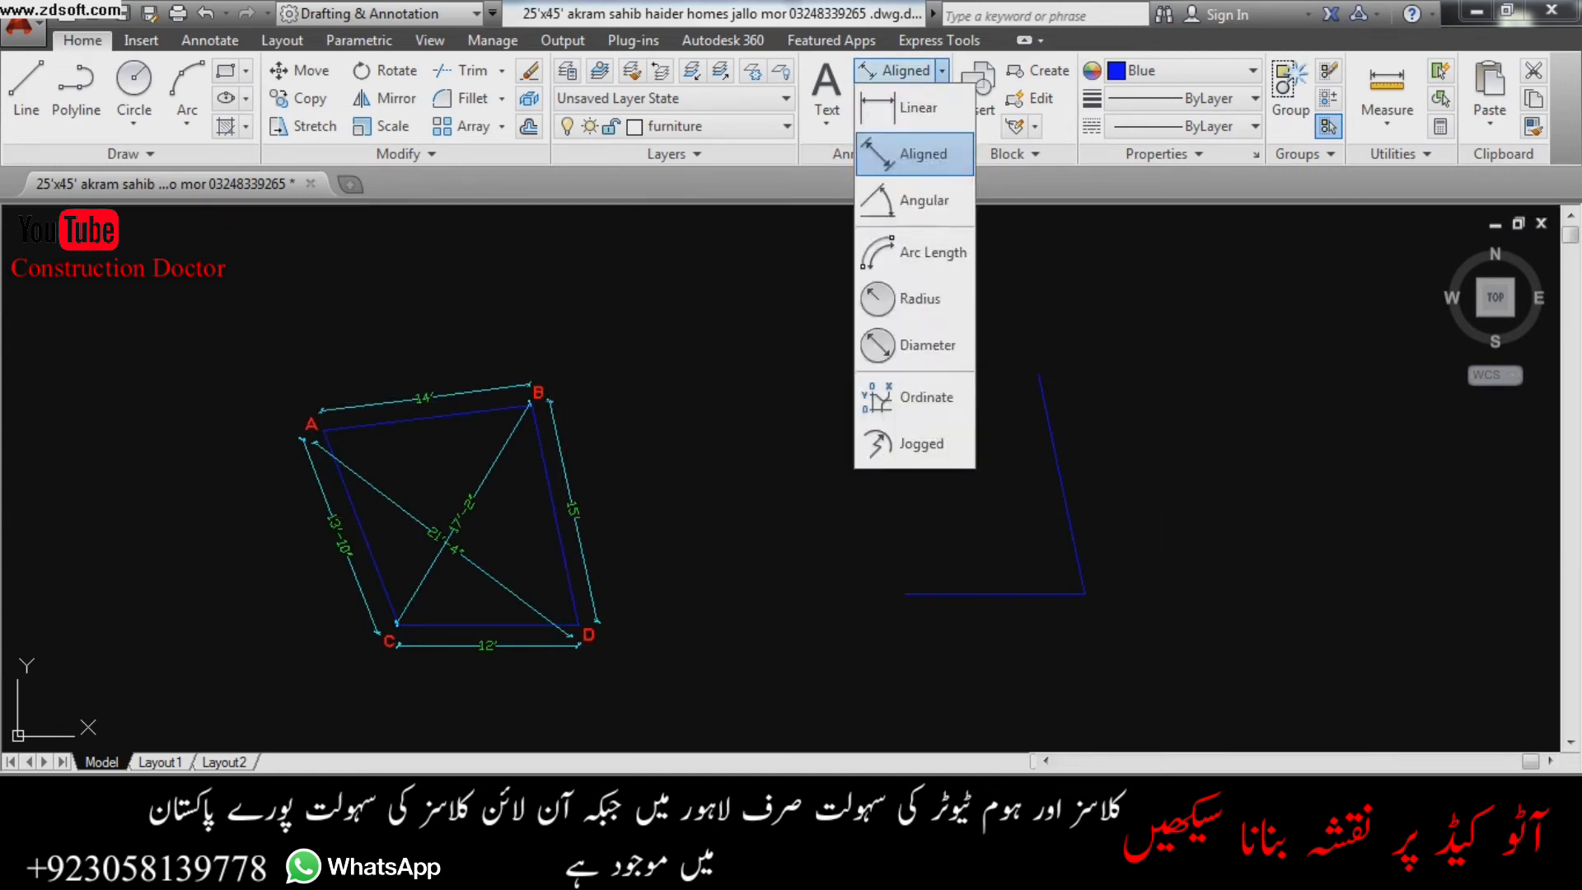
{"action": "left_click", "coordinate": [915, 154]}
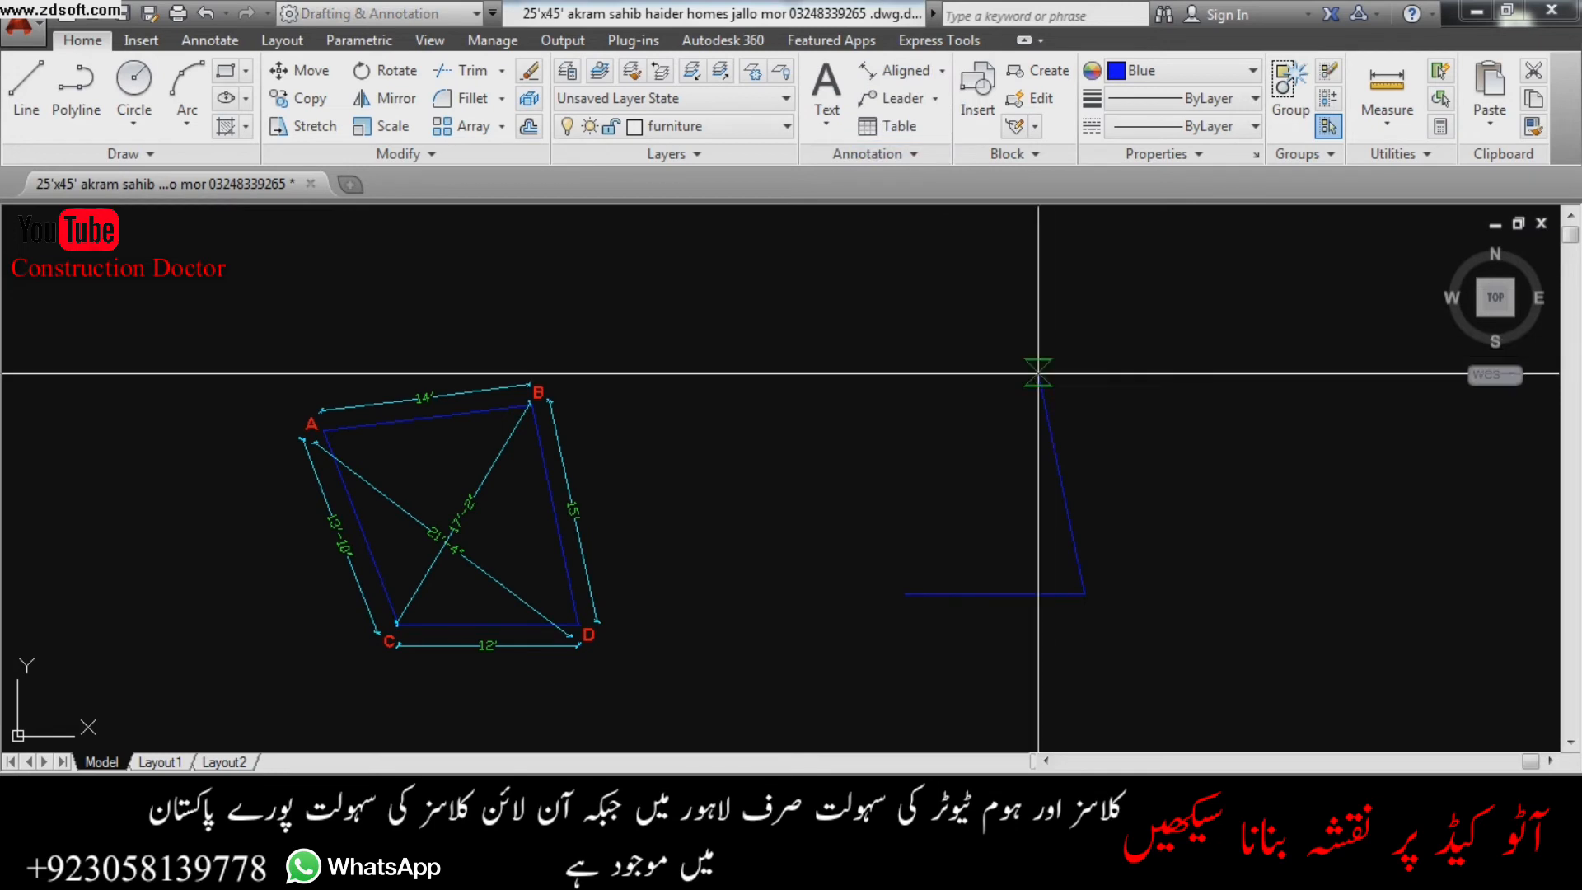
{"action": "left_click", "coordinate": [1084, 593]}
{"action": "left_click", "coordinate": [1130, 541]}
{"action": "scroll", "coordinate": [1125, 541], "scroll_direction": "up", "scroll_amount": 2}
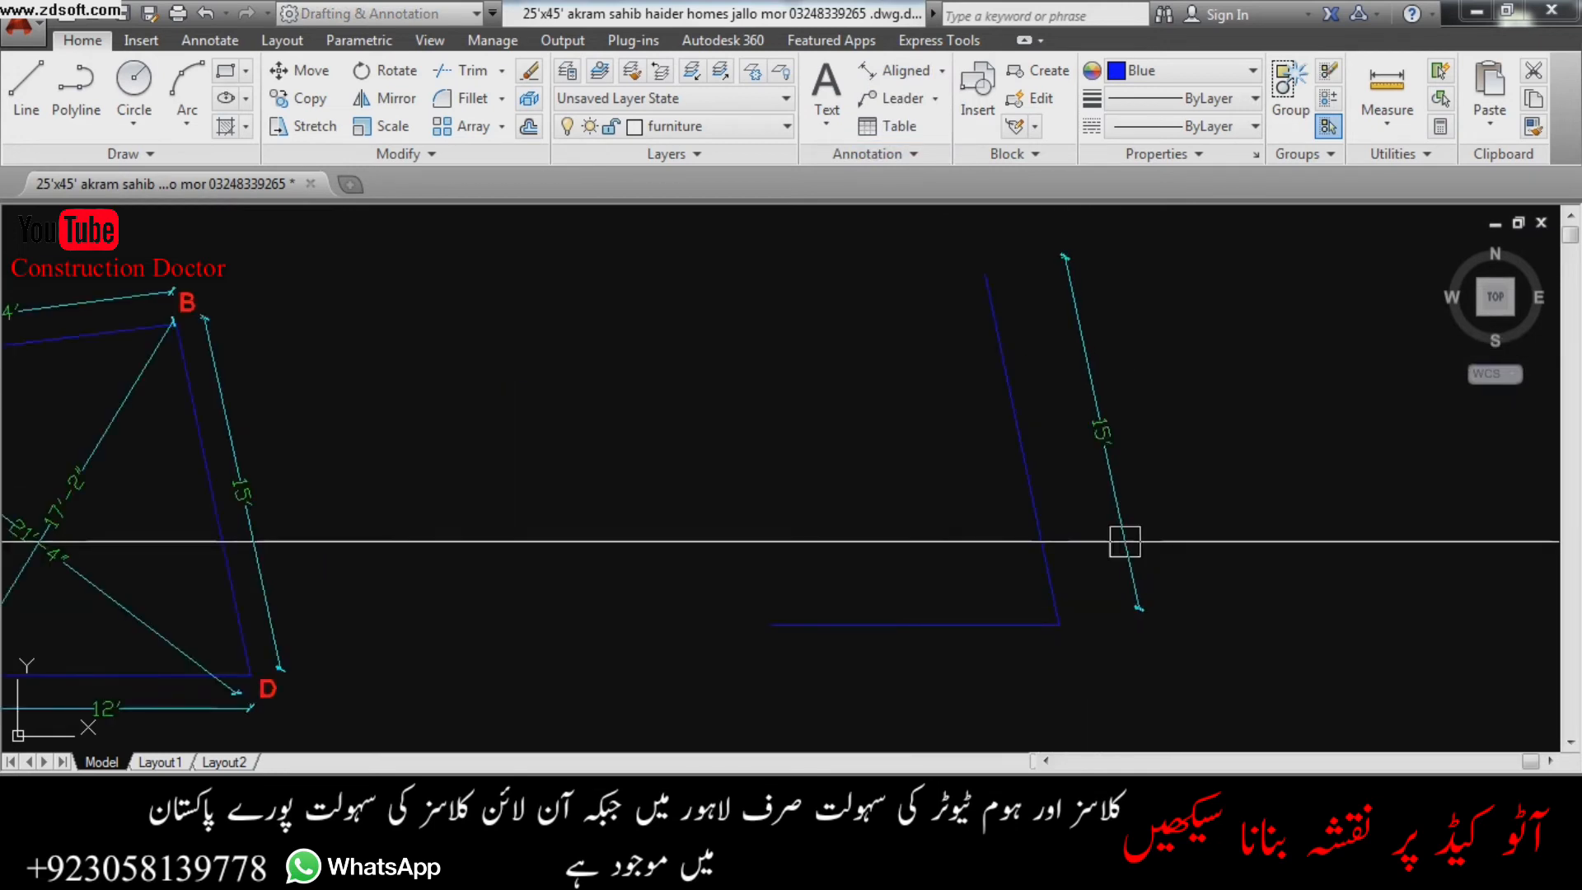
- Delete the aligned dimension from the slanted side
{"action": "scroll", "coordinate": [1110, 445], "scroll_direction": "up", "scroll_amount": 2}
{"action": "scroll", "coordinate": [1122, 453], "scroll_direction": "down", "scroll_amount": 4}
{"action": "left_click", "coordinate": [1103, 469]}
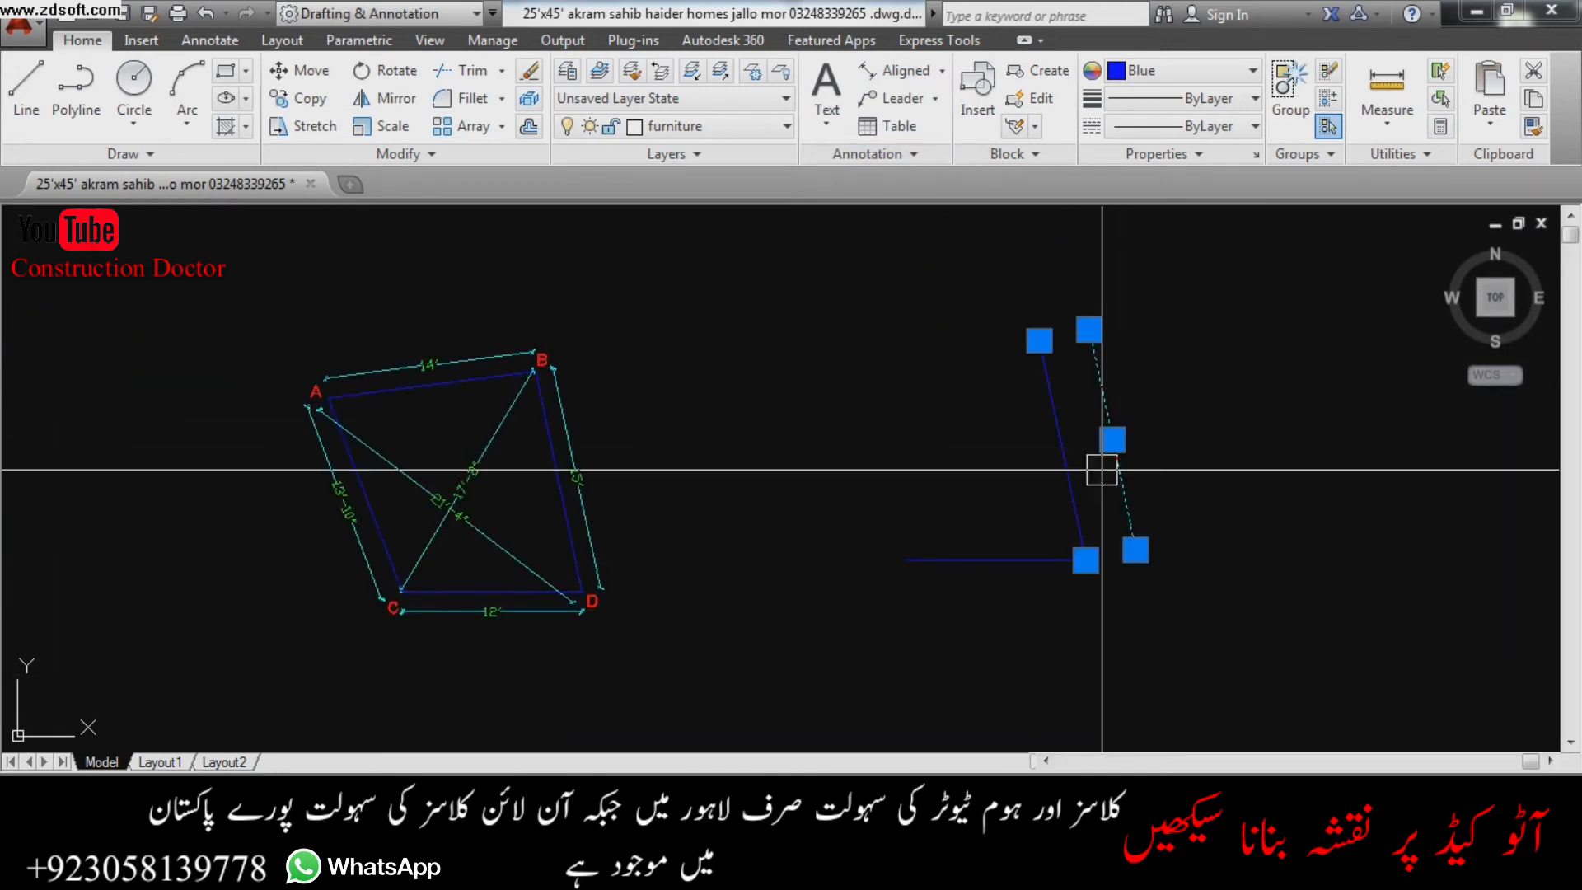
{"action": "scroll", "coordinate": [1103, 469], "scroll_direction": "down", "scroll_amount": 2}
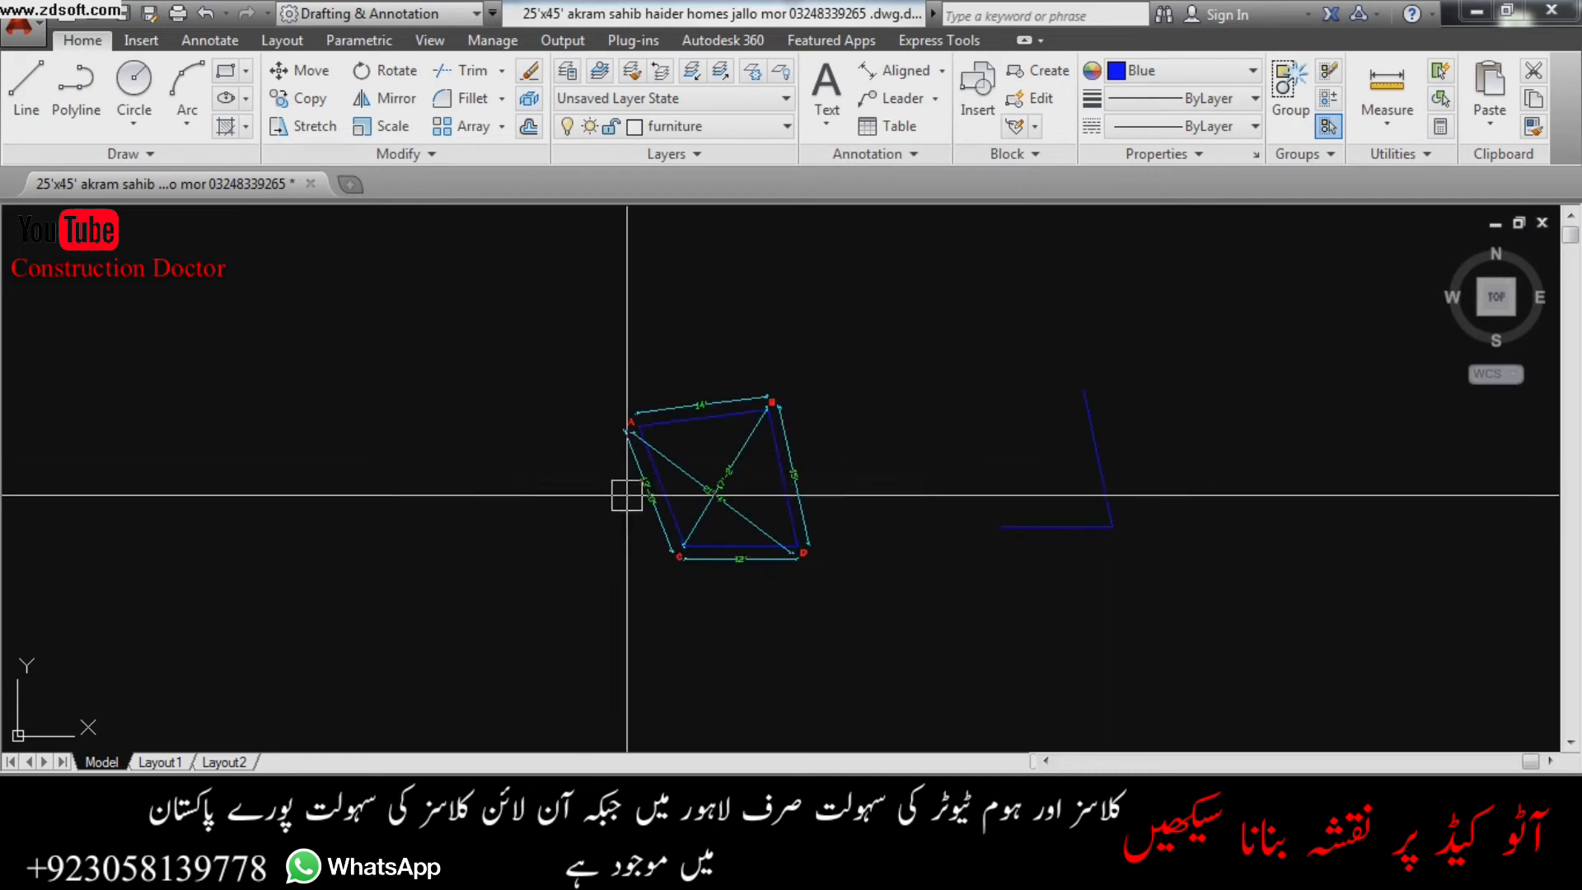
- Draw a circle with a 13'-10" radius, the length of side AC, centred on the base line's left endpoint
{"action": "scroll", "coordinate": [629, 487], "scroll_direction": "up", "scroll_amount": 3}
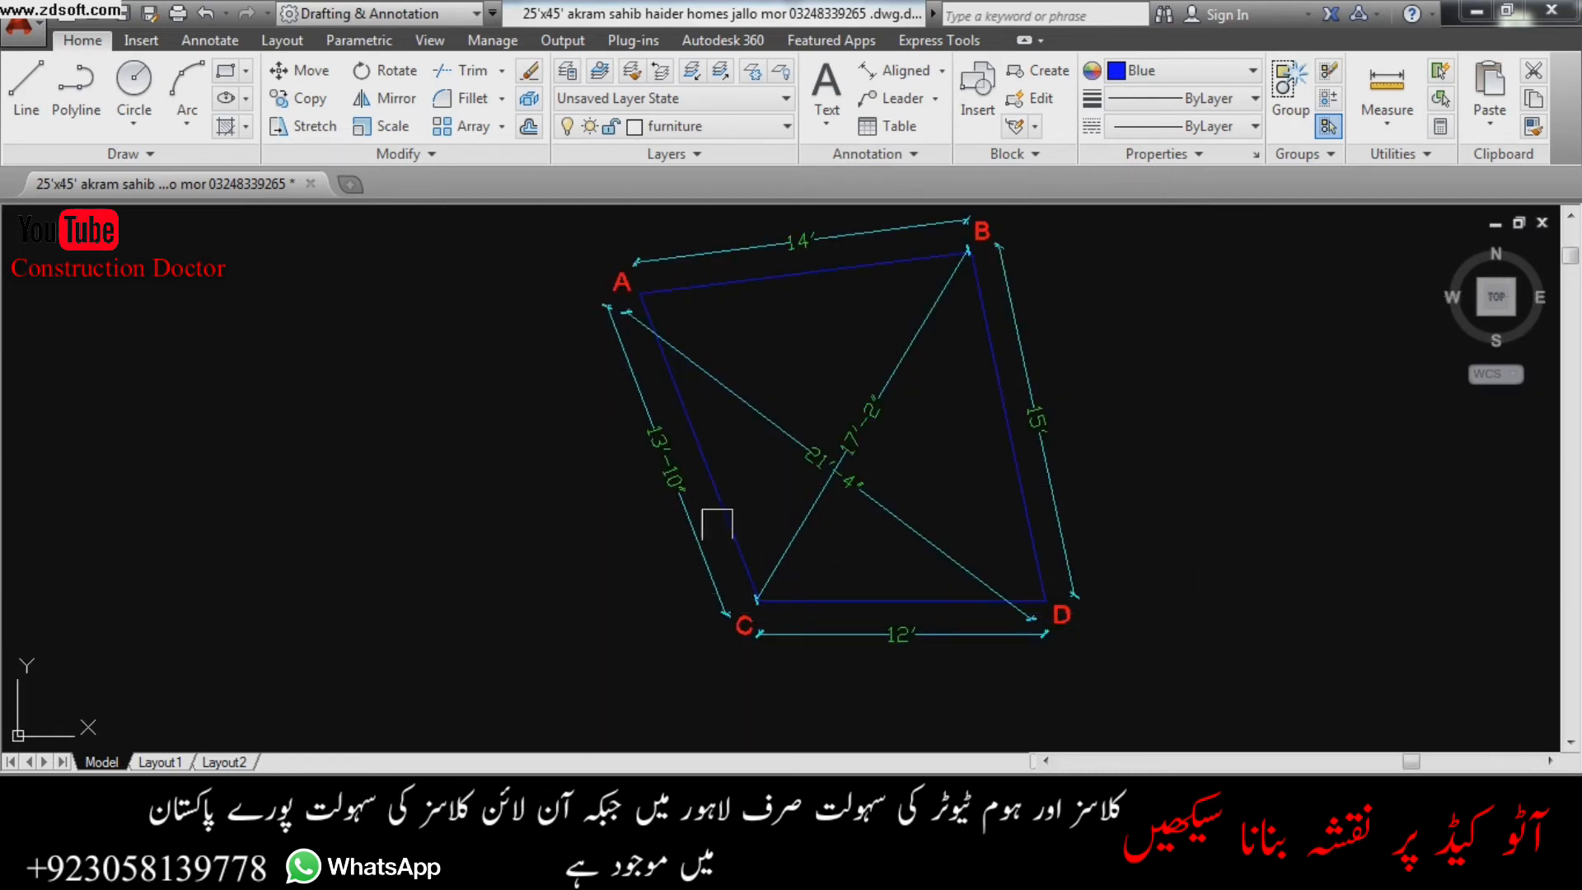
{"action": "scroll", "coordinate": [669, 463], "scroll_direction": "up", "scroll_amount": 2}
{"action": "scroll", "coordinate": [541, 442], "scroll_direction": "down", "scroll_amount": 4}
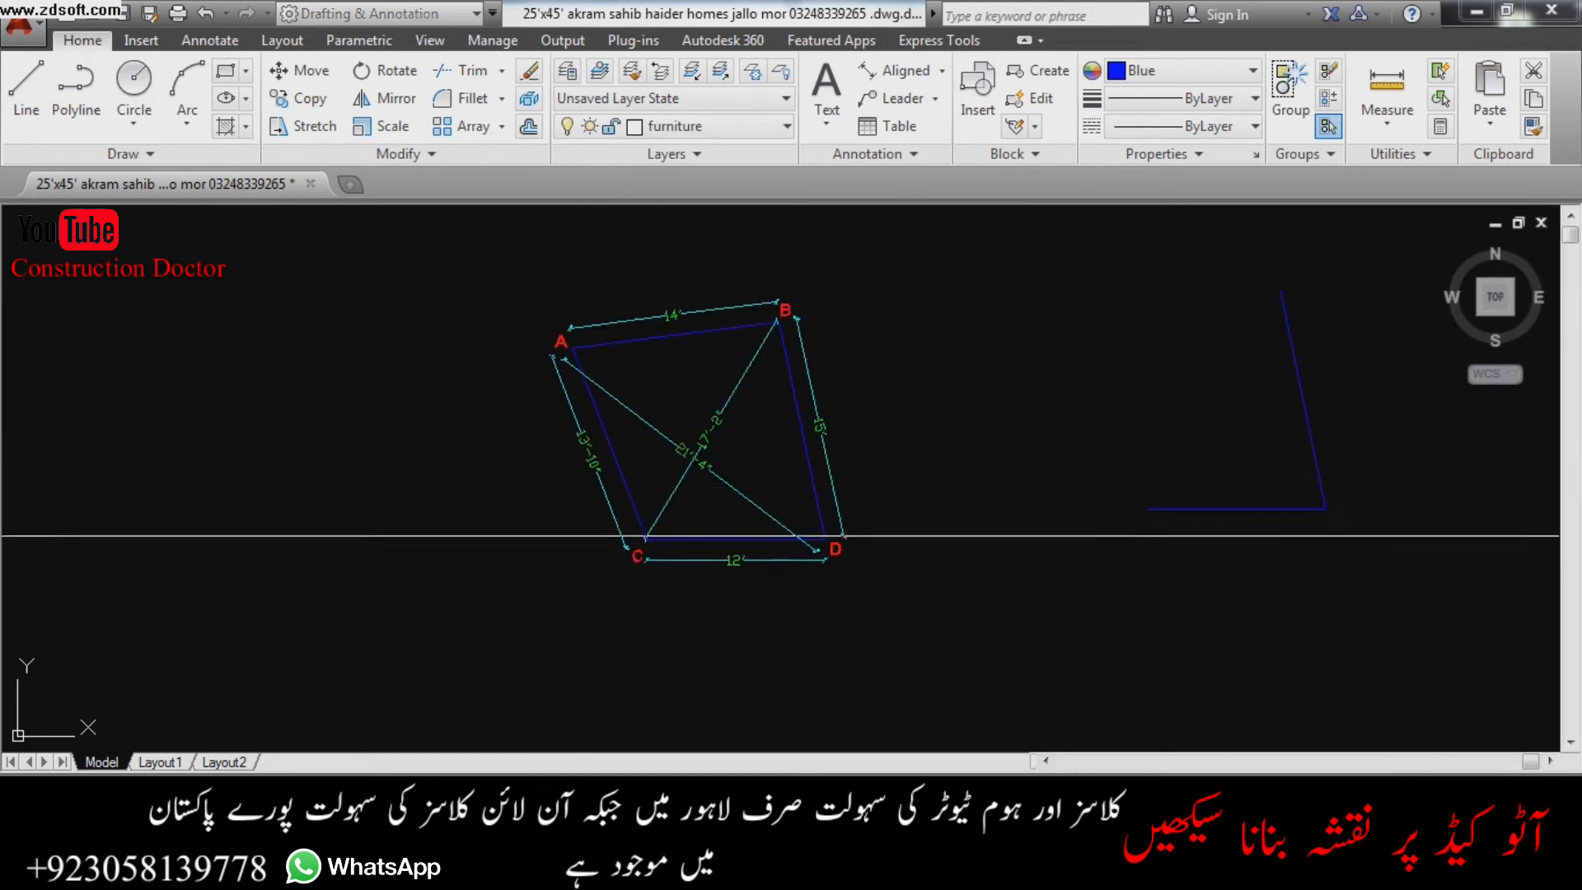
{"action": "left_click", "coordinate": [1147, 509]}
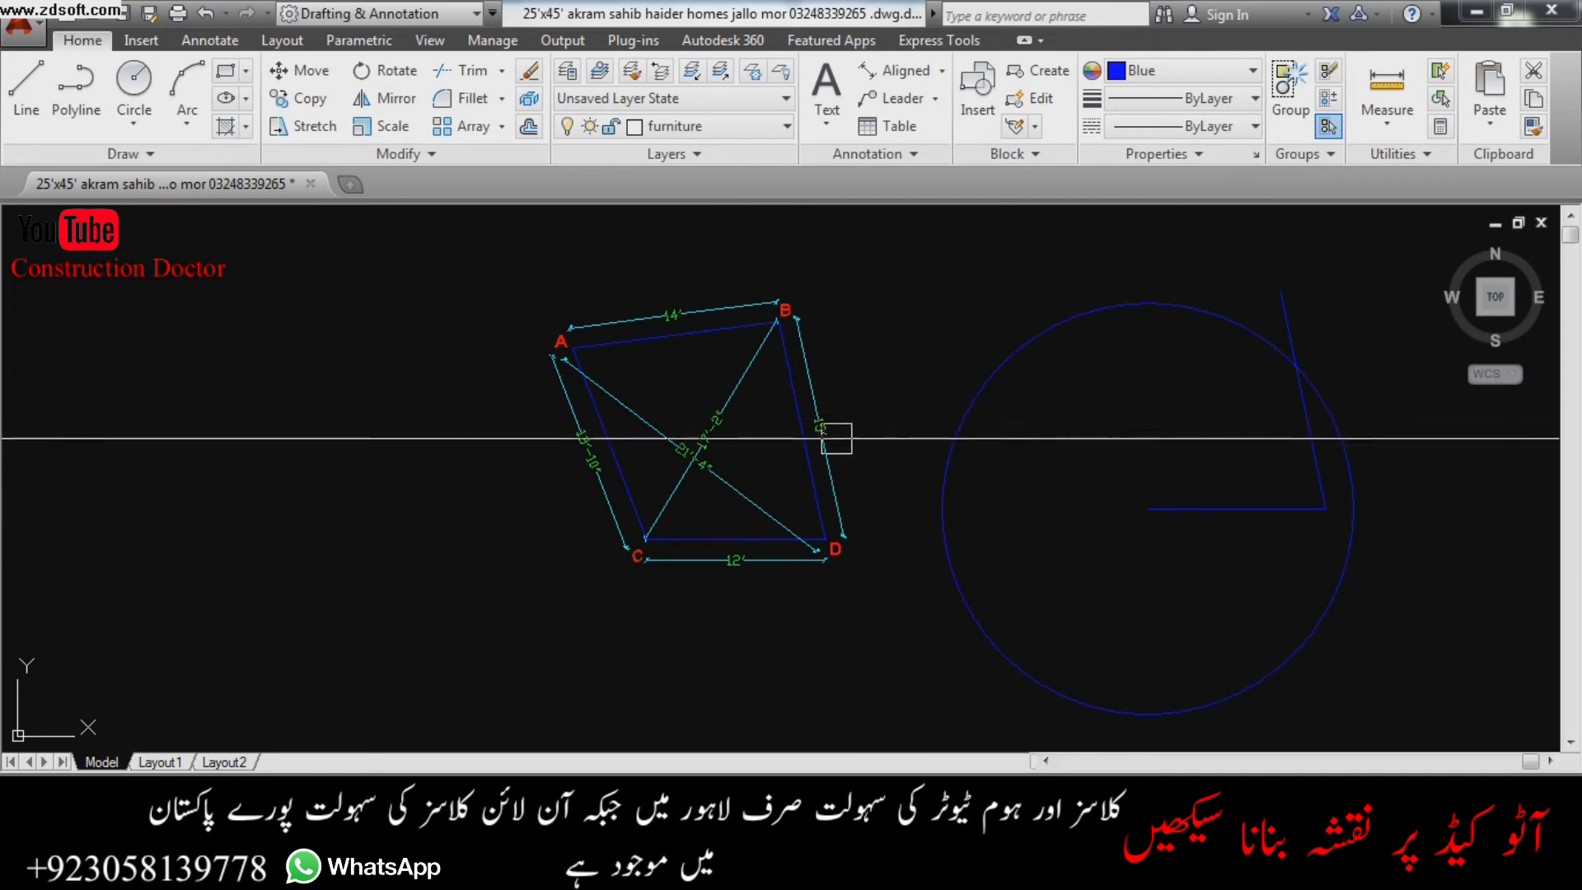
- Draw a circle with a 21'-4" radius, the length of diagonal AD, centred on the base line's right endpoint
{"action": "scroll", "coordinate": [693, 466], "scroll_direction": "up", "scroll_amount": 2}
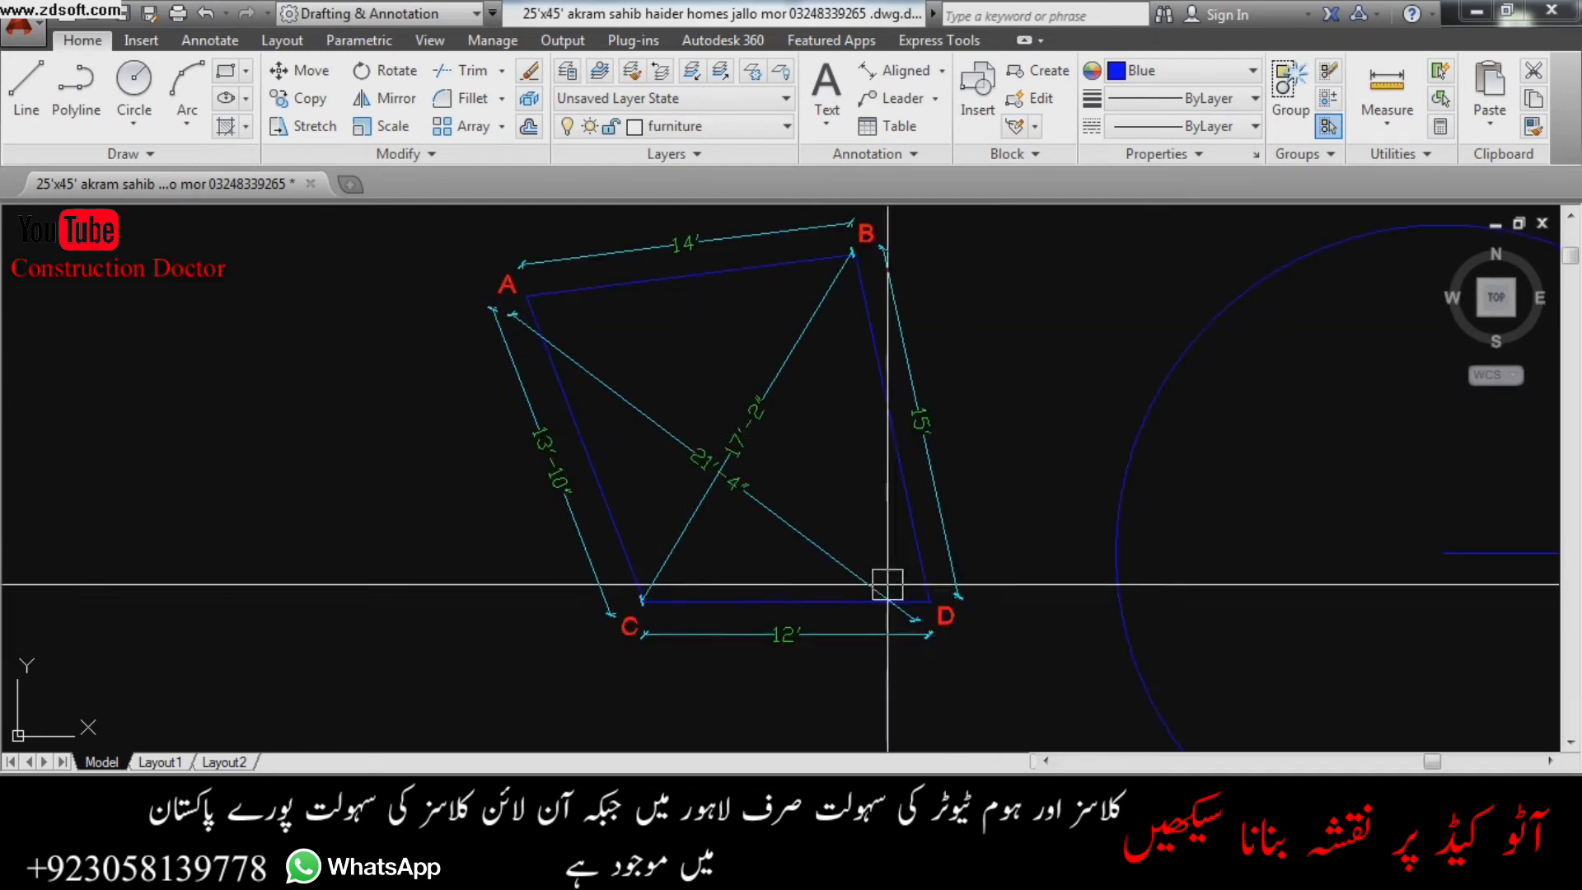
{"action": "scroll", "coordinate": [499, 536], "scroll_direction": "down", "scroll_amount": 2}
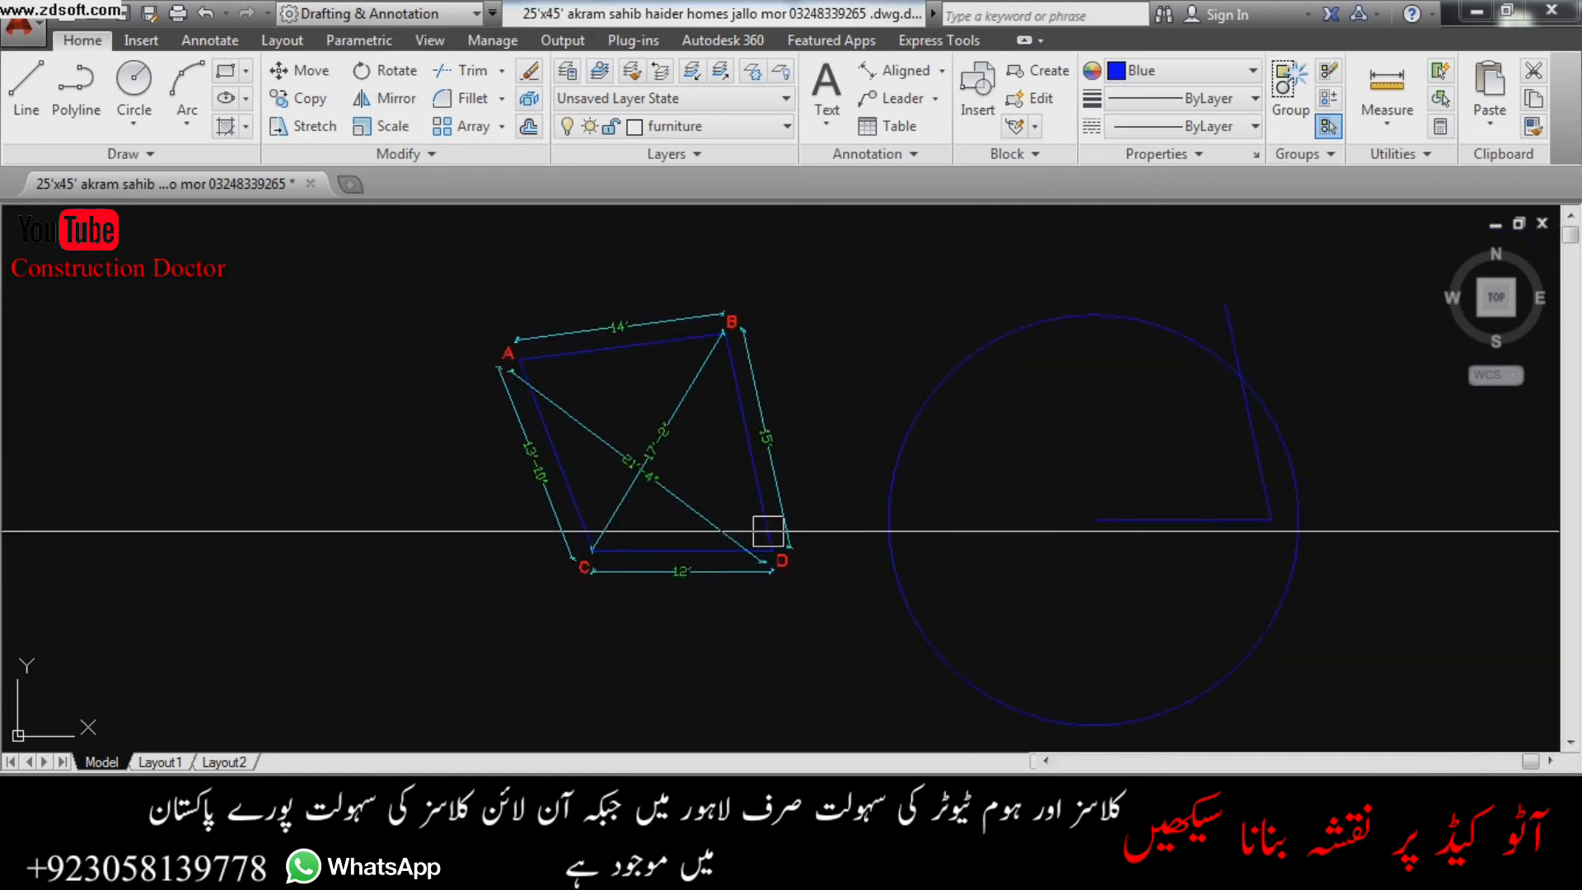
{"action": "key", "text": "Return"}
{"action": "scroll", "coordinate": [1273, 537], "scroll_direction": "up", "scroll_amount": 2}
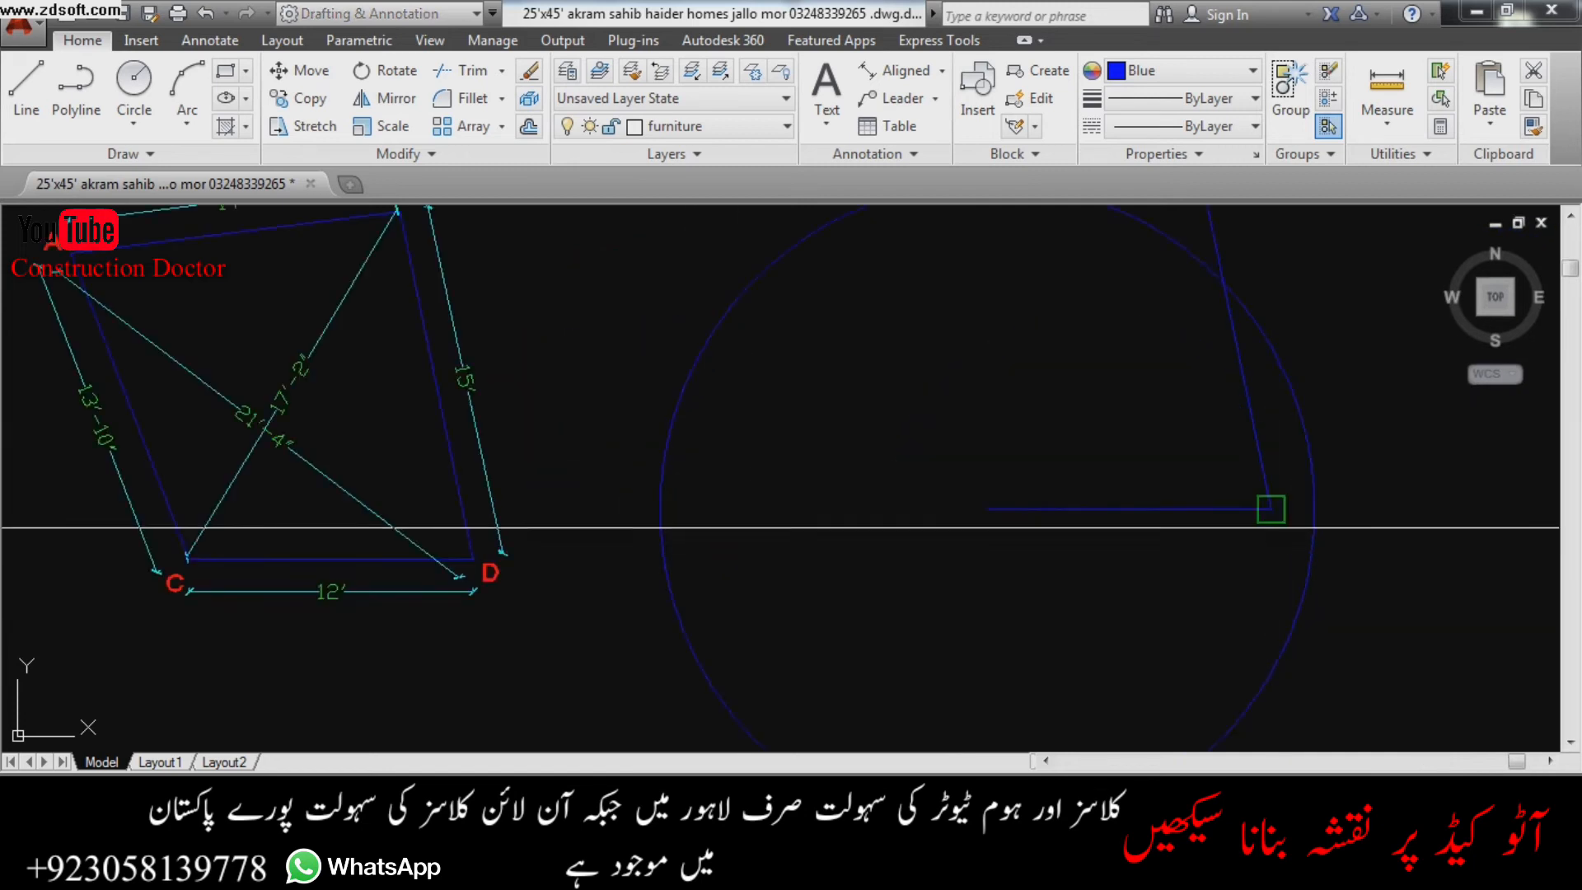
{"action": "left_click", "coordinate": [1272, 513]}
{"action": "scroll", "coordinate": [1272, 544], "scroll_direction": "down", "scroll_amount": 2}
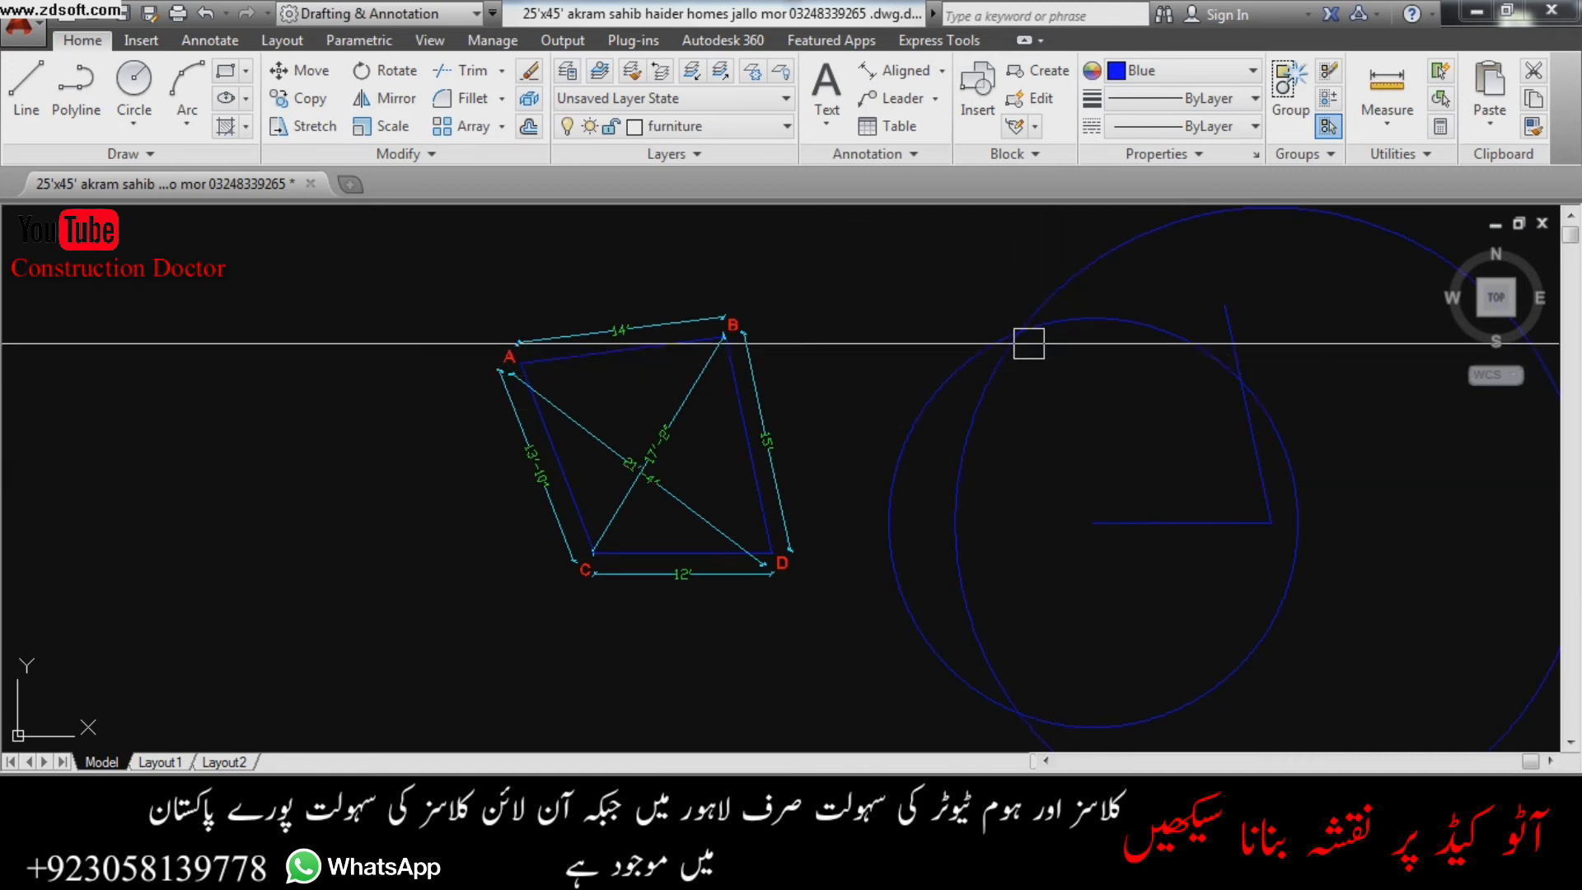
- Draw a line from the base line's left endpoint to the upper intersection of the two construction circles
{"action": "scroll", "coordinate": [1035, 317], "scroll_direction": "up", "scroll_amount": 2}
{"action": "scroll", "coordinate": [1024, 343], "scroll_direction": "down", "scroll_amount": 2}
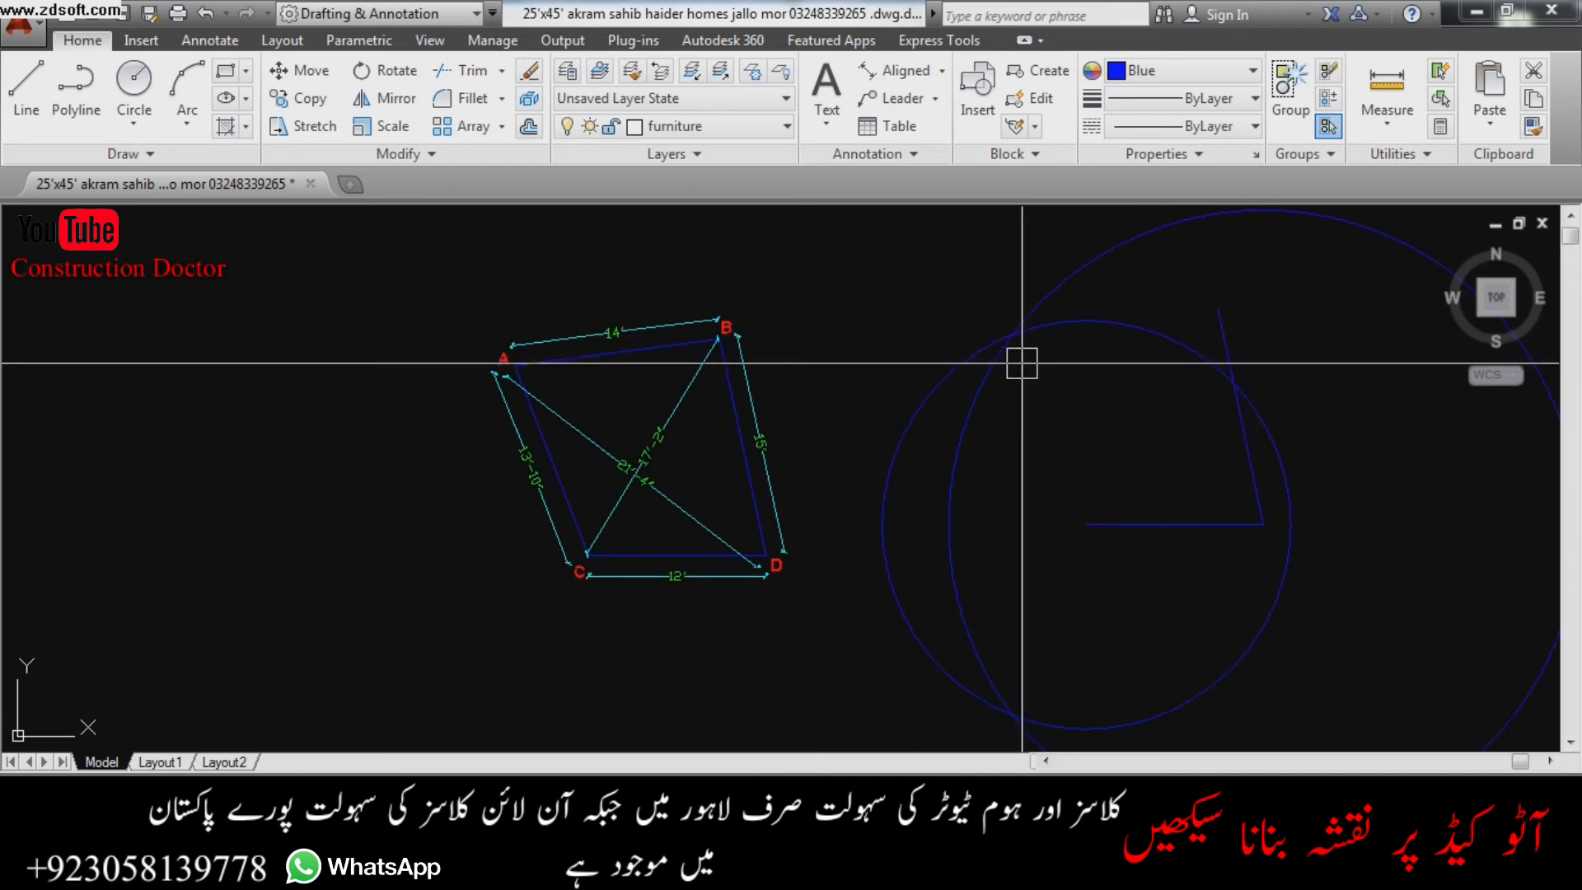
{"action": "left_click", "coordinate": [1087, 525]}
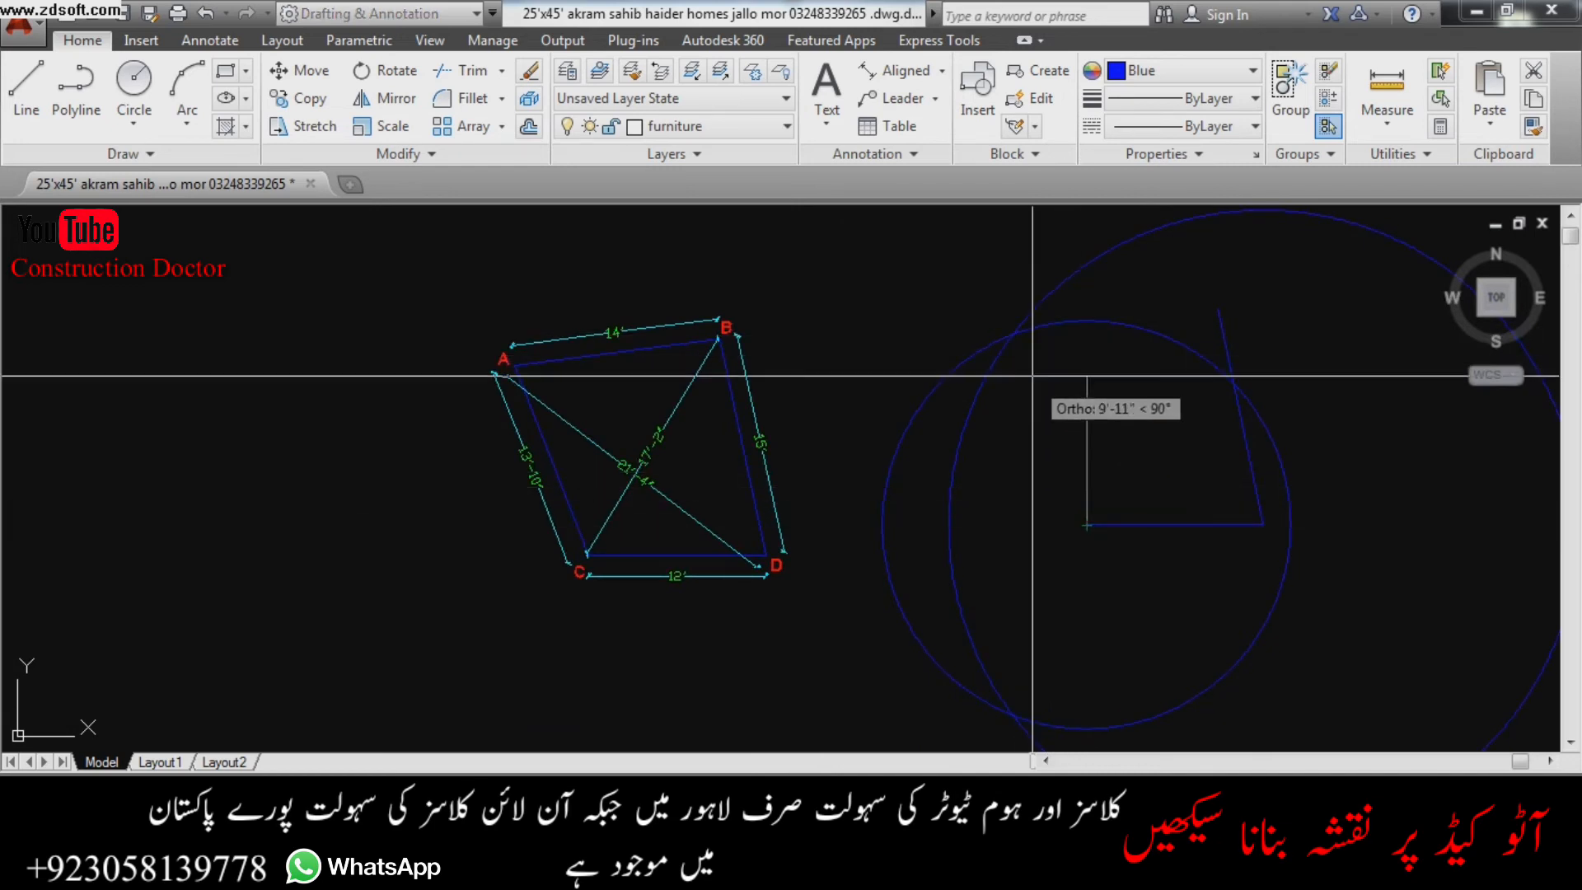
{"action": "left_click", "coordinate": [1013, 334]}
{"action": "key", "text": "Escape"}
{"action": "scroll", "coordinate": [1012, 449], "scroll_direction": "down", "scroll_amount": 2}
{"action": "scroll", "coordinate": [1087, 374], "scroll_direction": "up", "scroll_amount": 2}
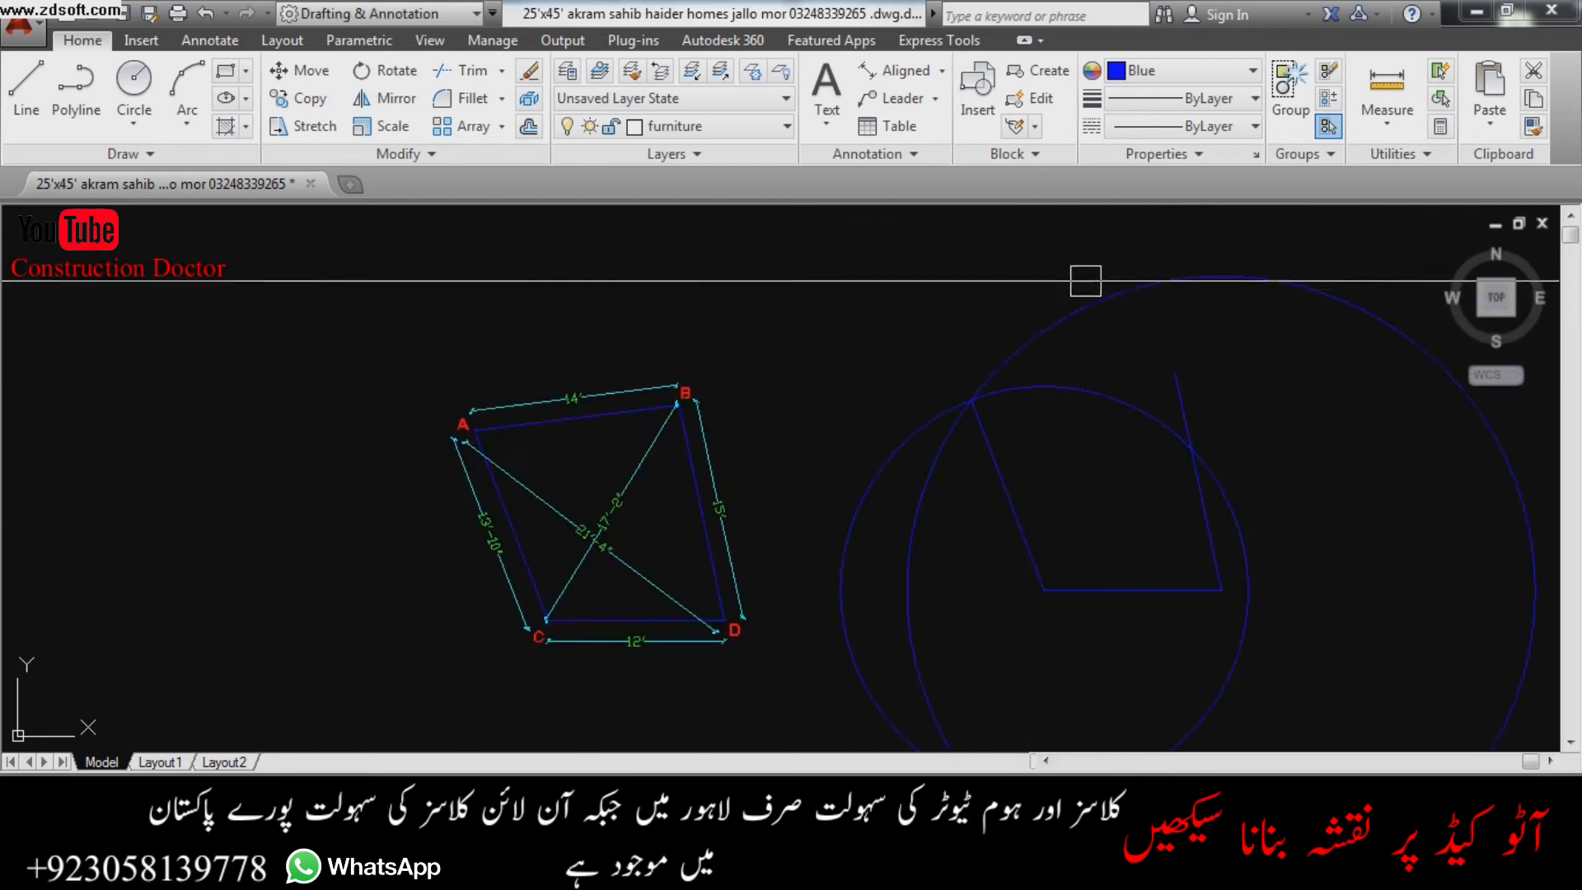
- Delete both construction circles, leaving only the base line and the two slanted sides
{"action": "left_click", "coordinate": [1055, 428]}
{"action": "scroll", "coordinate": [1055, 428], "scroll_direction": "down", "scroll_amount": 2}
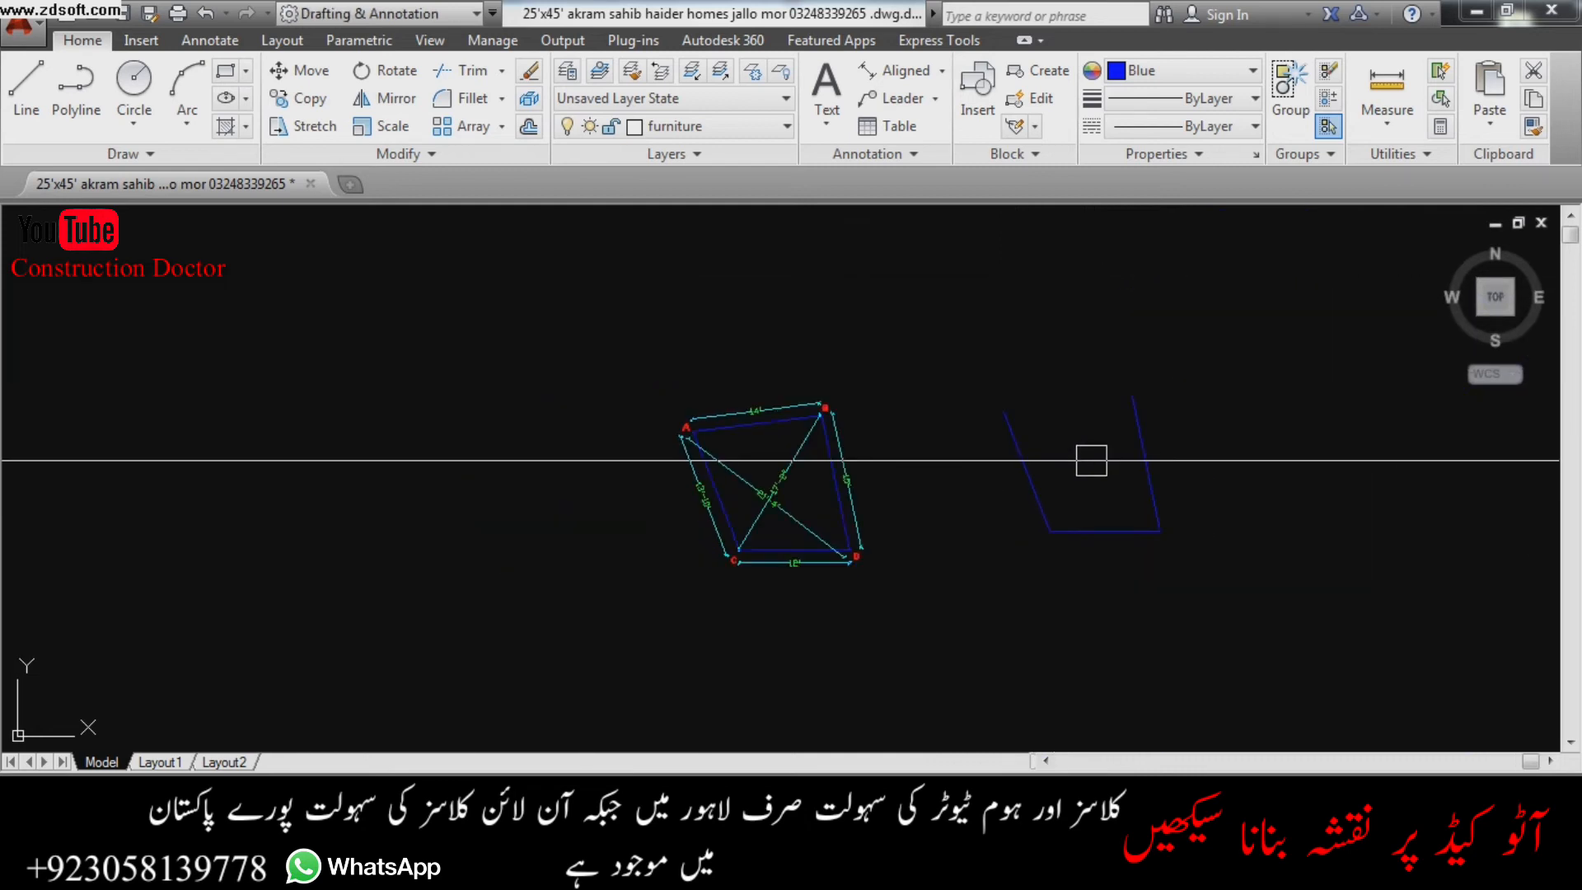
{"action": "scroll", "coordinate": [1136, 516], "scroll_direction": "up", "scroll_amount": 4}
{"action": "scroll", "coordinate": [1136, 516], "scroll_direction": "down", "scroll_amount": 2}
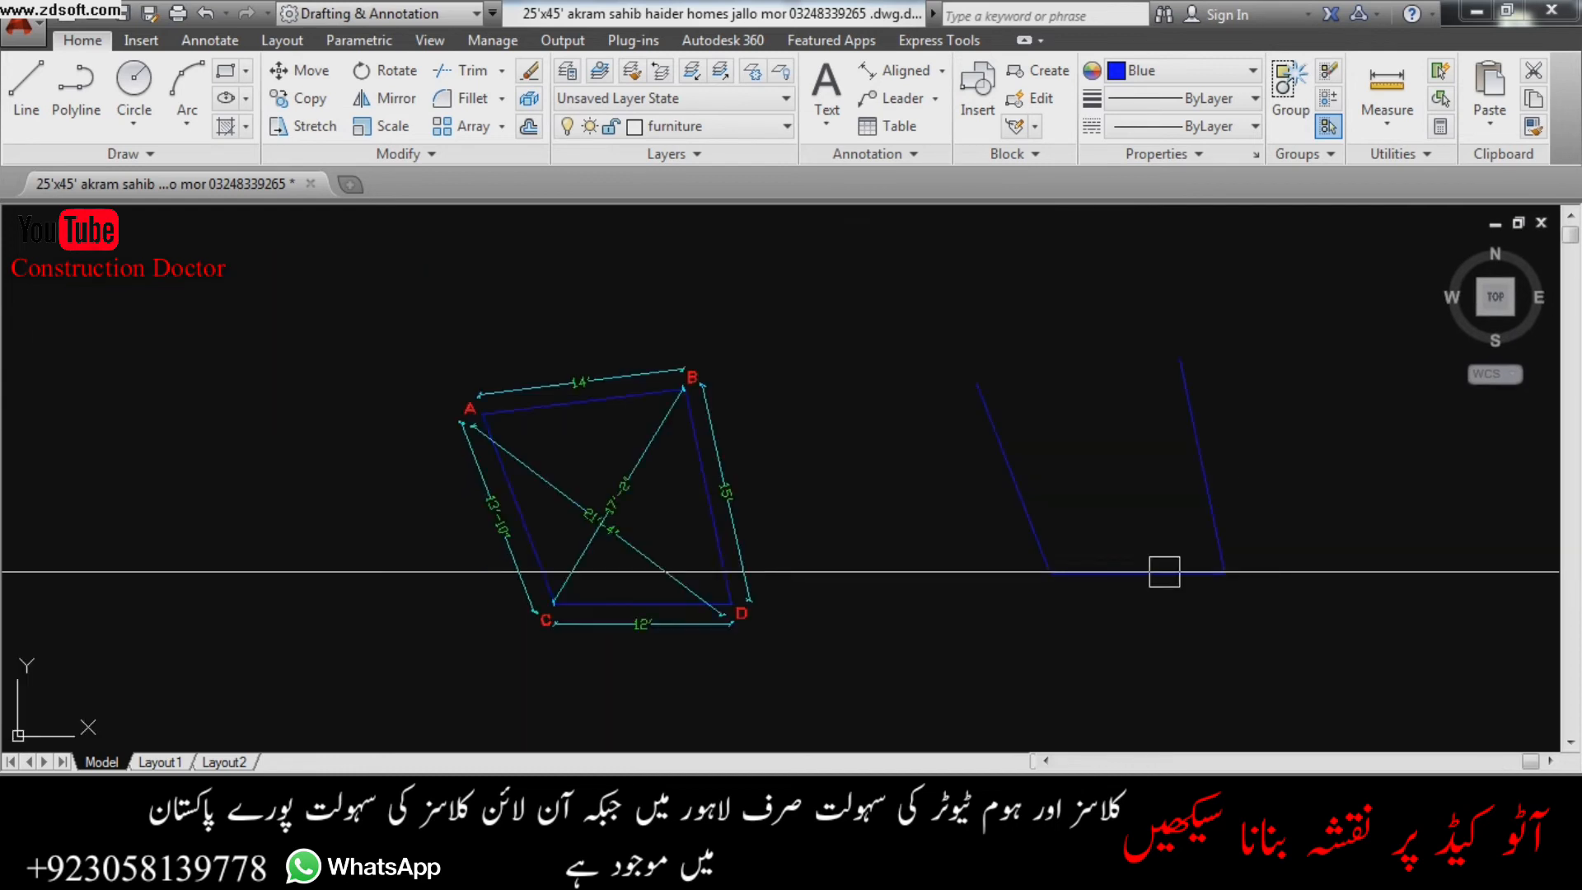
- Close the new figure with a line from the right side's upper endpoint to the left side's upper endpoint
{"action": "scroll", "coordinate": [561, 396], "scroll_direction": "up", "scroll_amount": 3}
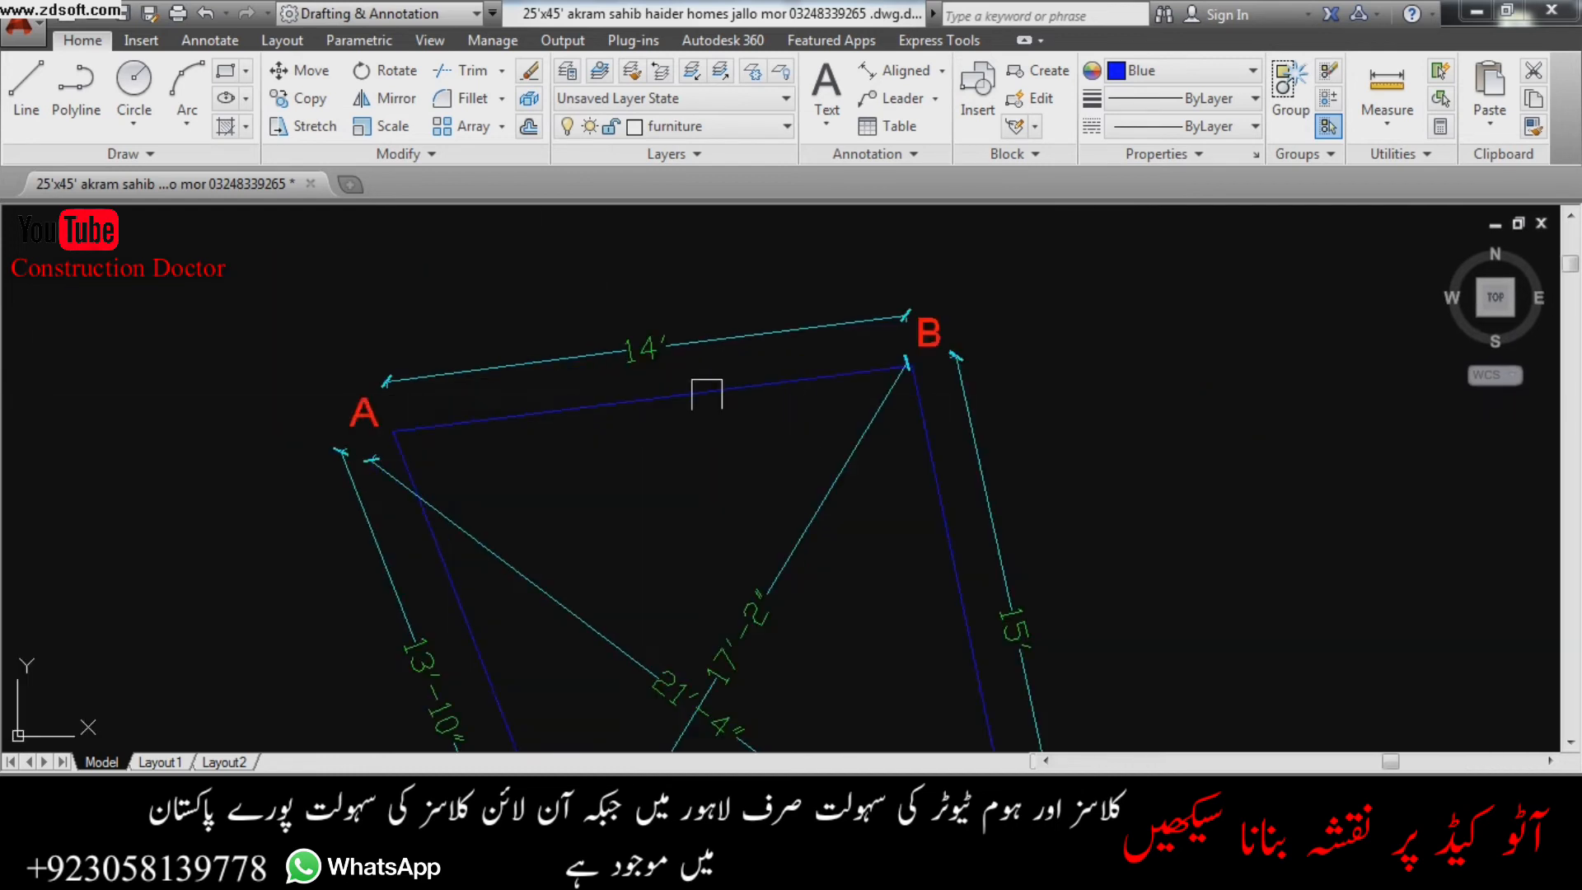
{"action": "scroll", "coordinate": [602, 399], "scroll_direction": "down", "scroll_amount": 3}
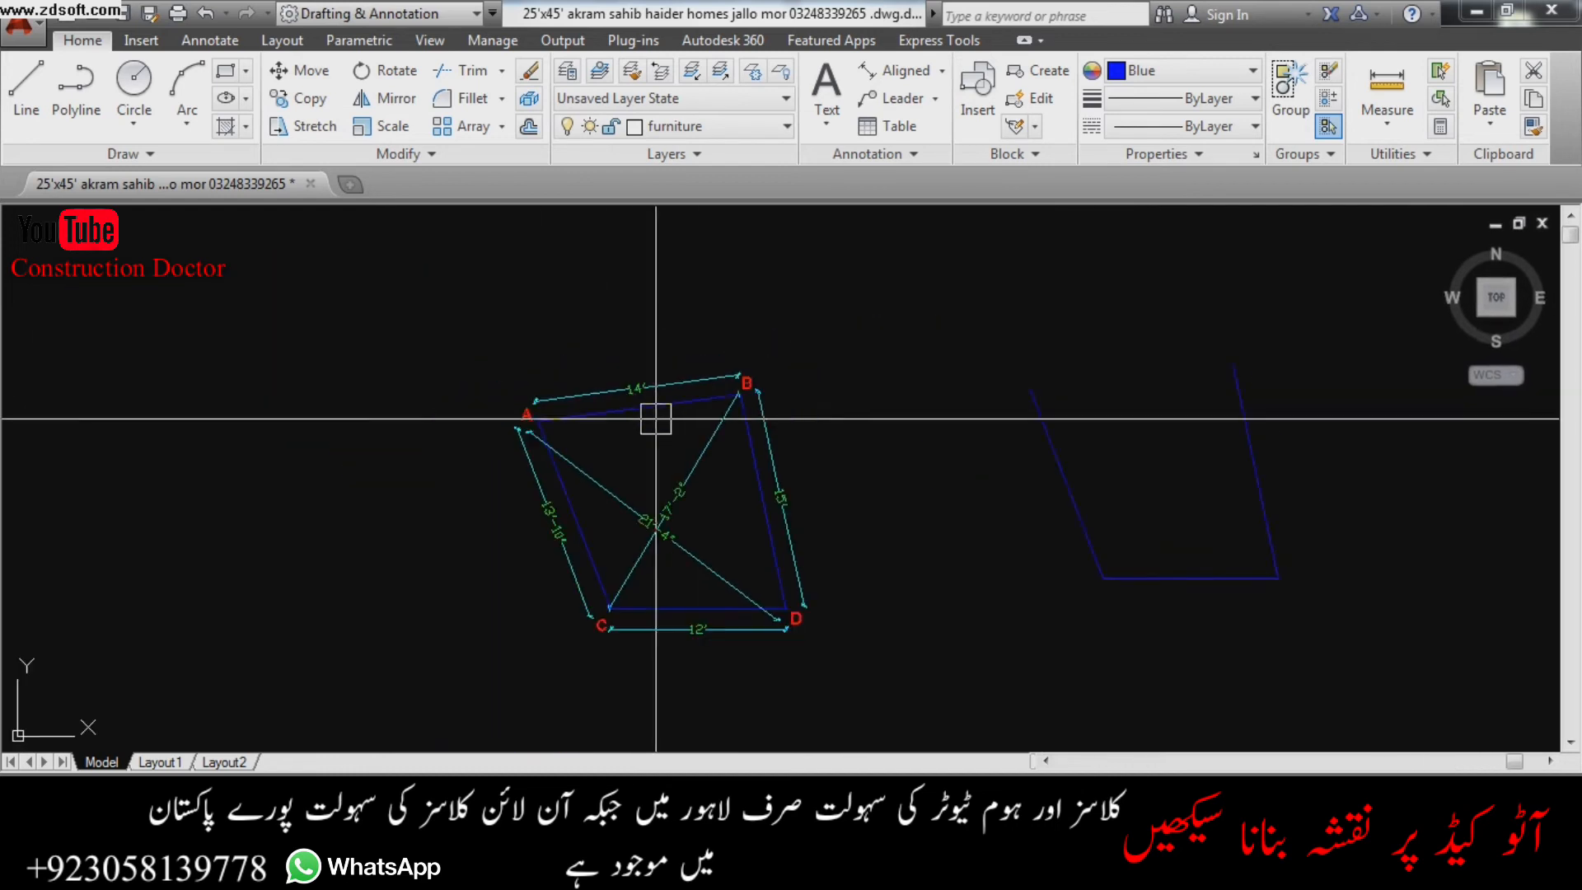
{"action": "scroll", "coordinate": [1122, 383], "scroll_direction": "up", "scroll_amount": 2}
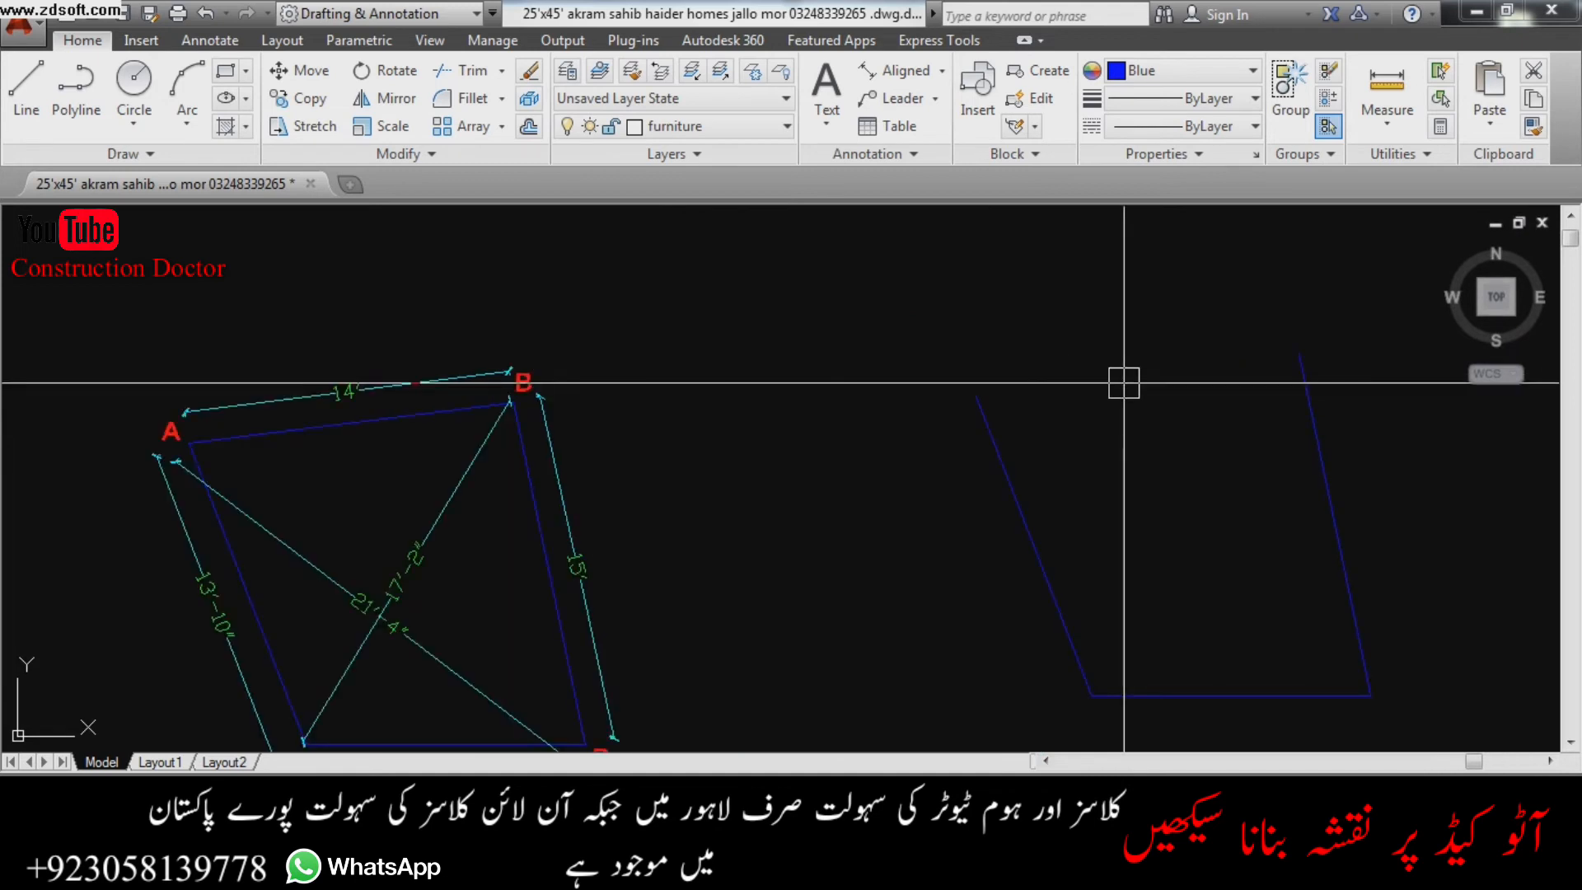
{"action": "left_click", "coordinate": [1299, 354]}
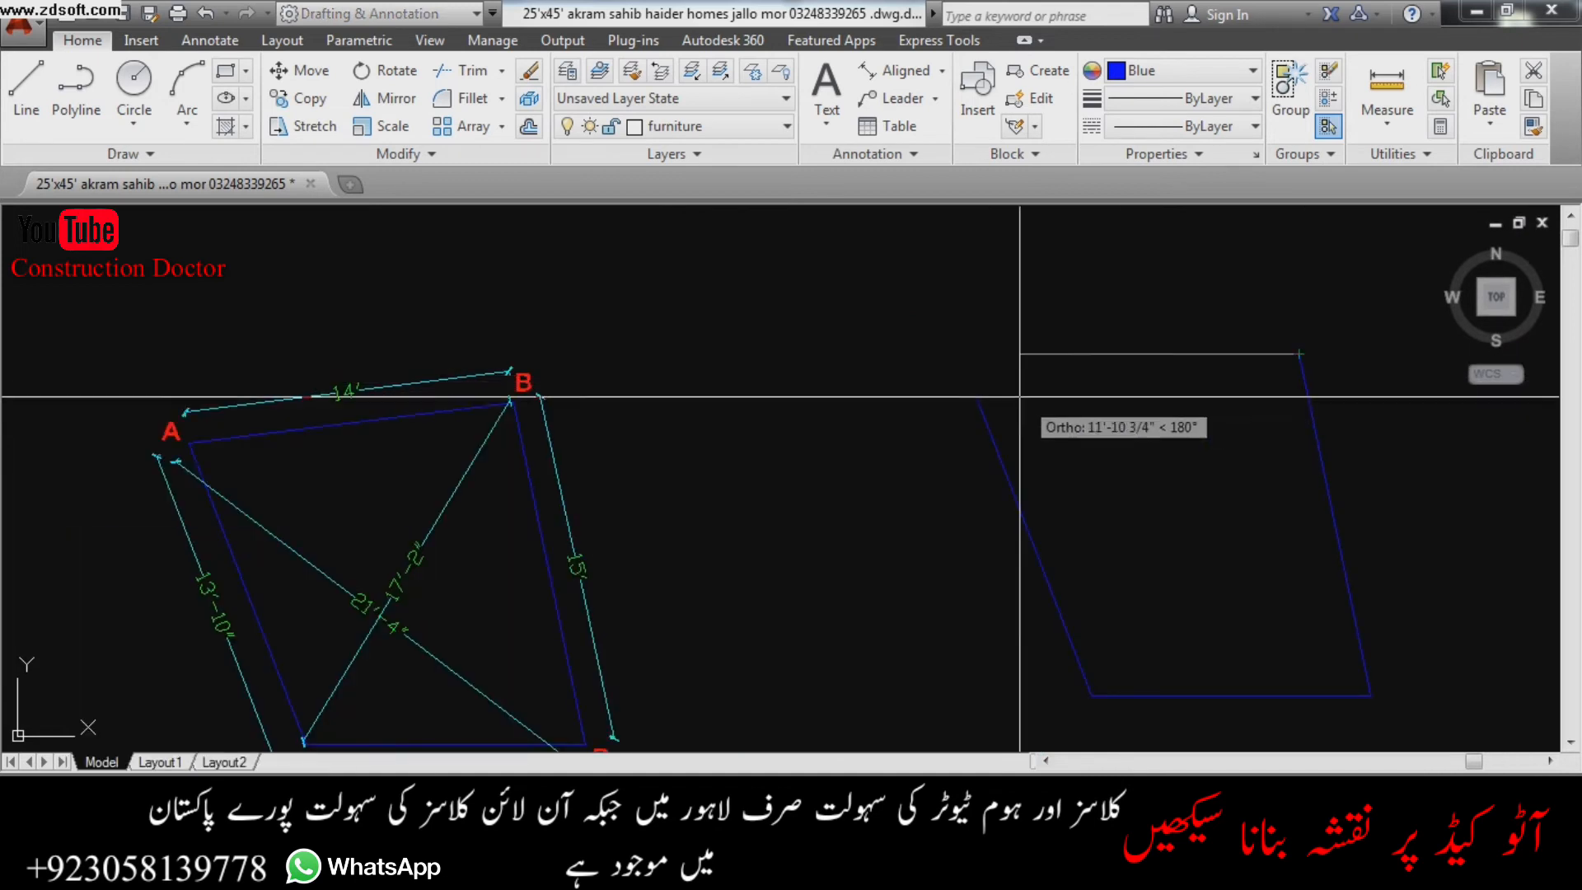
{"action": "left_click", "coordinate": [976, 395]}
{"action": "key", "text": "Escape"}
{"action": "scroll", "coordinate": [980, 391], "scroll_direction": "down", "scroll_amount": 2}
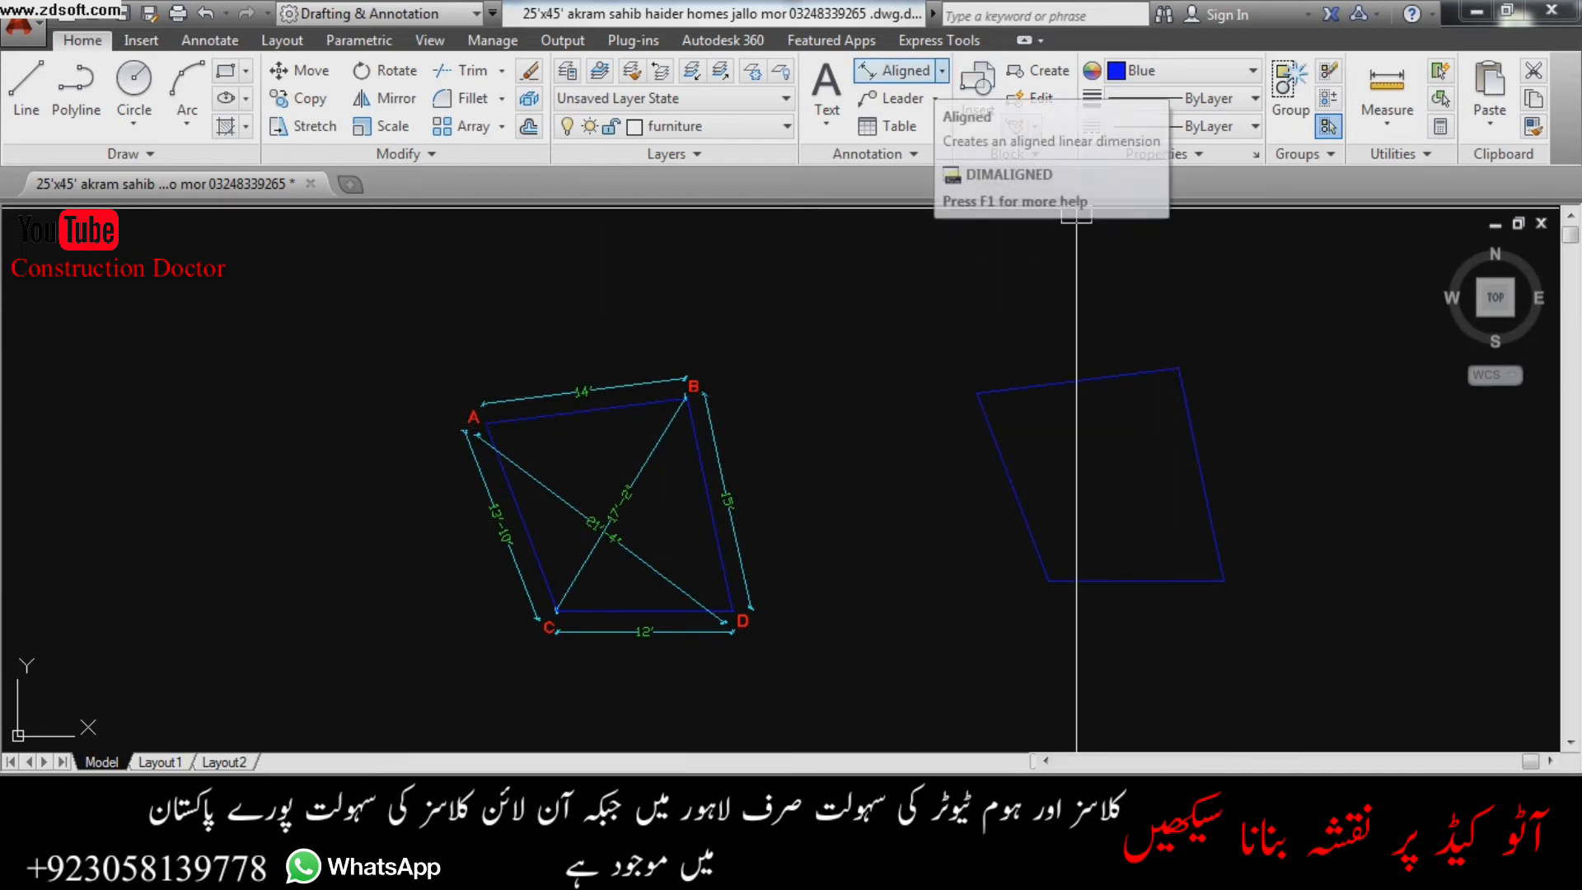
- Place a linear dimension below the new figure's base line, between its two endpoints
{"action": "left_click", "coordinate": [942, 70]}
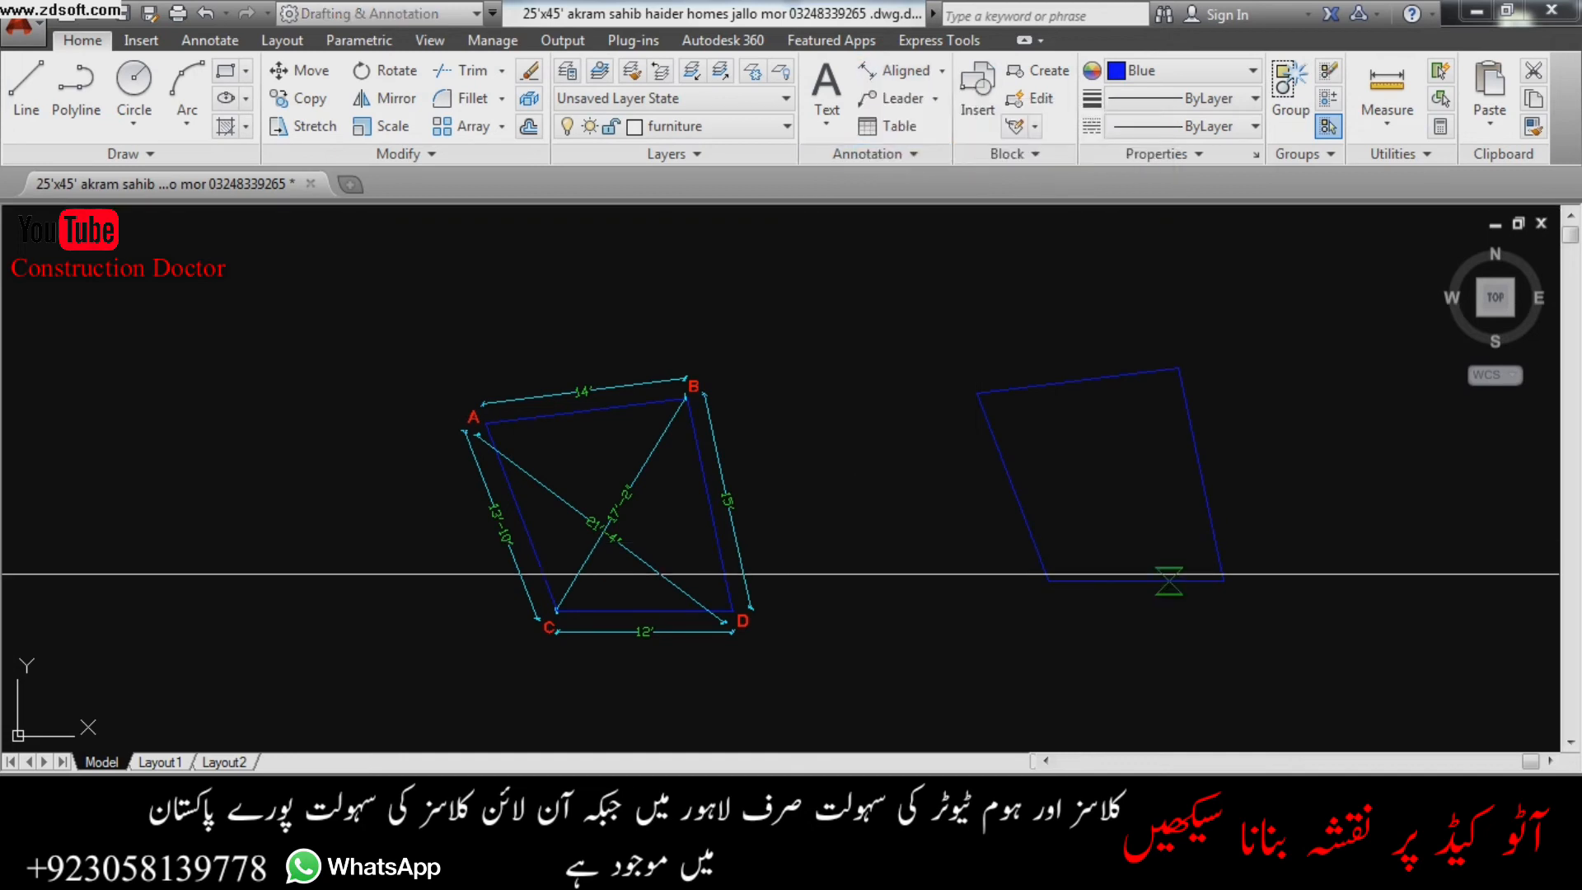
{"action": "left_click", "coordinate": [1048, 581]}
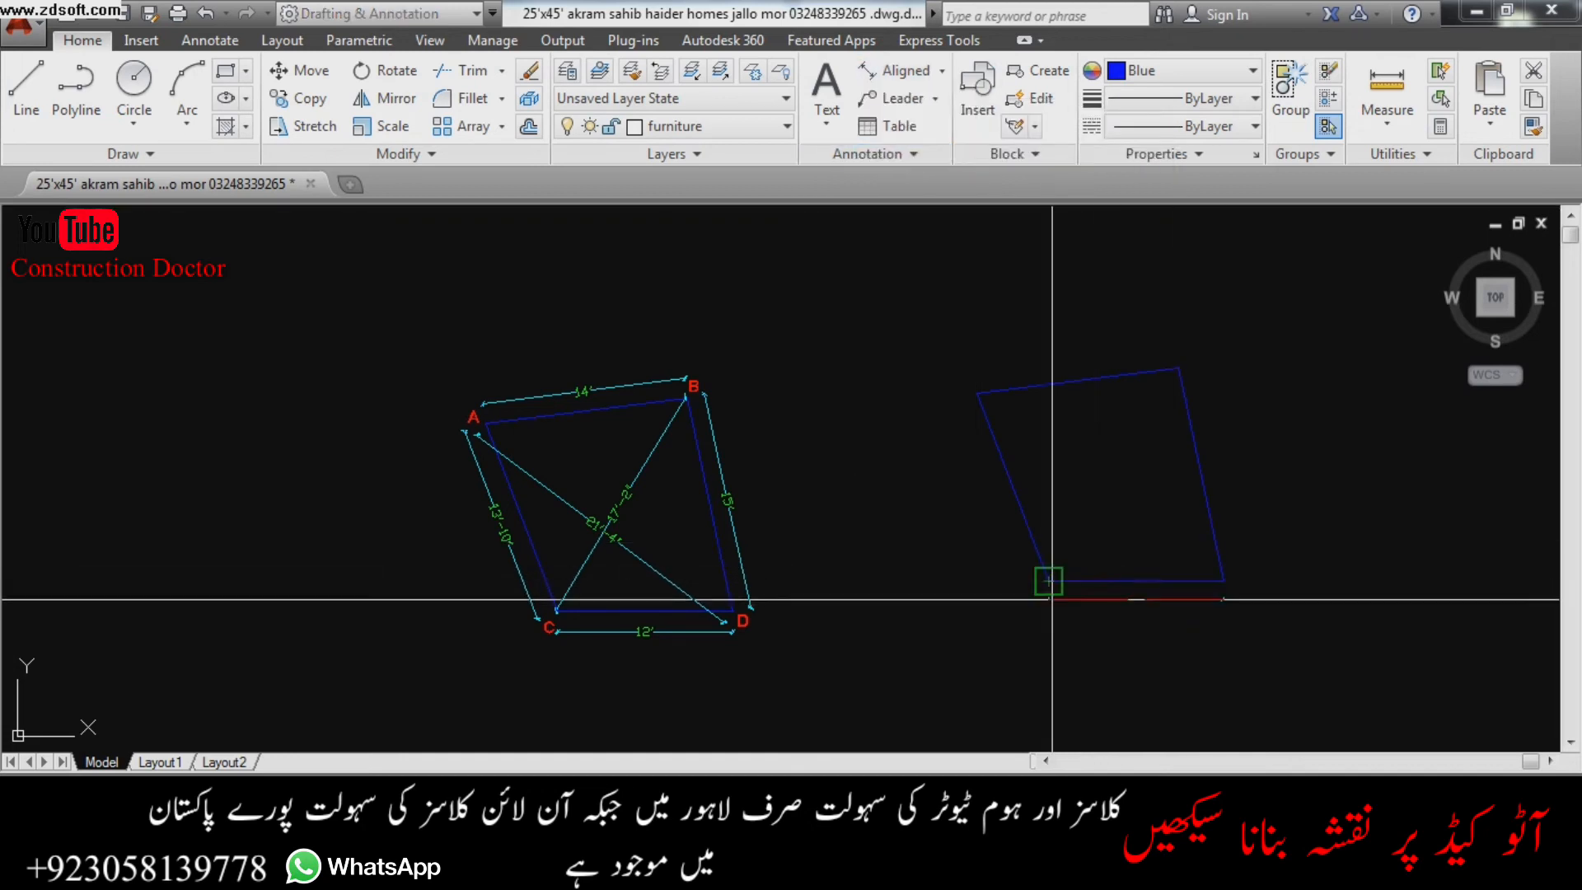
{"action": "left_click", "coordinate": [1224, 581]}
{"action": "left_click", "coordinate": [1059, 621]}
{"action": "scroll", "coordinate": [671, 643], "scroll_direction": "up", "scroll_amount": 2}
{"action": "scroll", "coordinate": [671, 640], "scroll_direction": "down", "scroll_amount": 2}
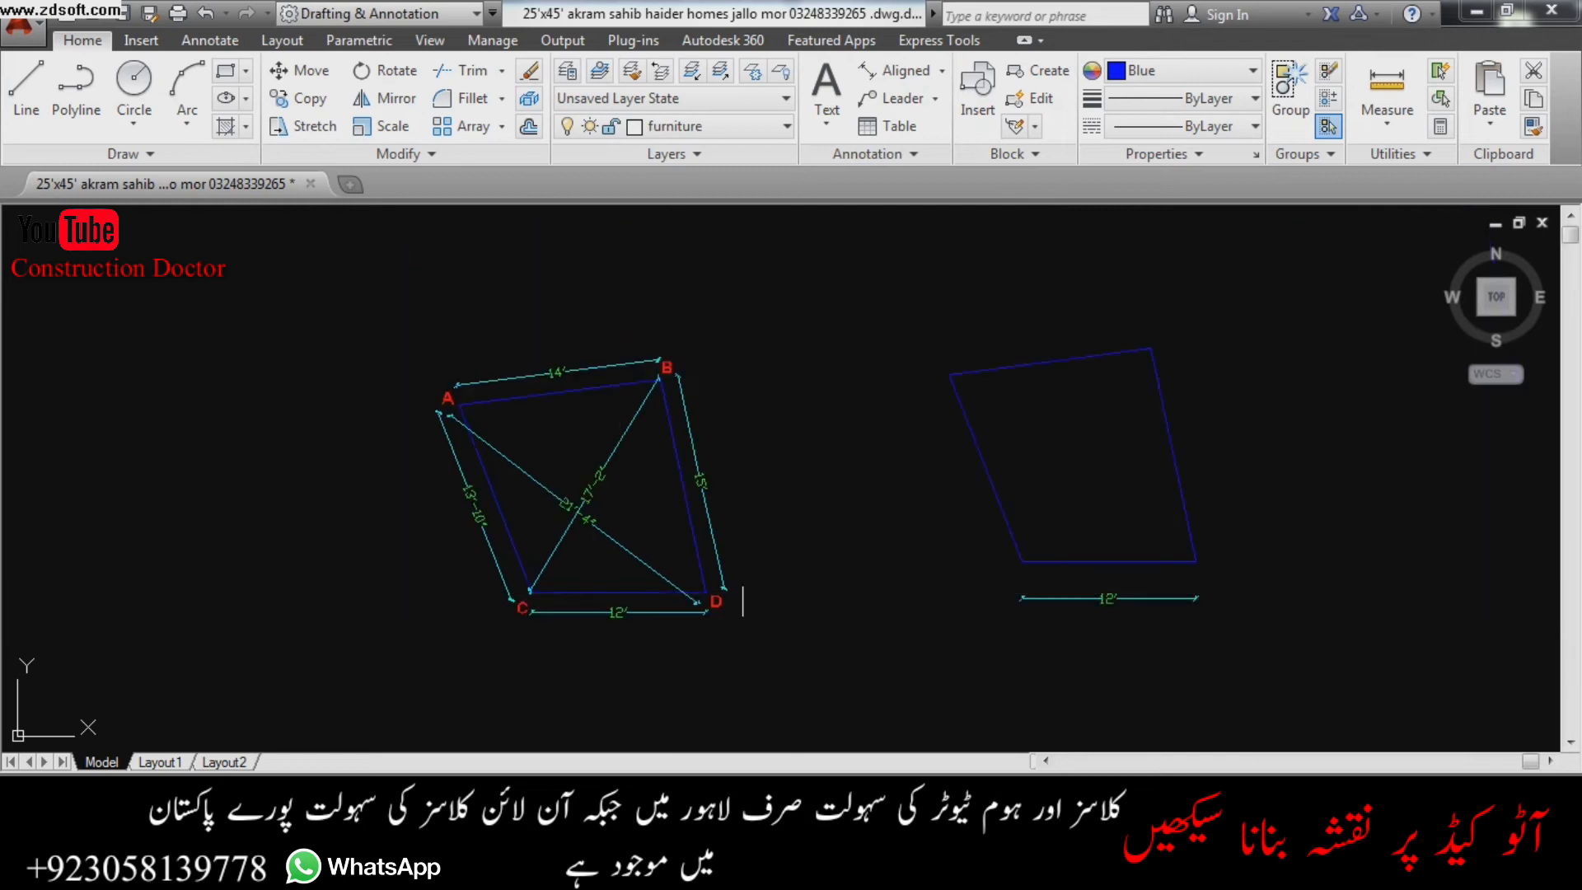
{"action": "scroll", "coordinate": [1044, 554], "scroll_direction": "up", "scroll_amount": 2}
{"action": "middle_click_drag", "start_coordinate": [1044, 554], "coordinate": [686, 608]}
{"action": "key", "text": "space"}
{"action": "left_click", "coordinate": [932, 619]}
{"action": "key", "text": "Escape"}
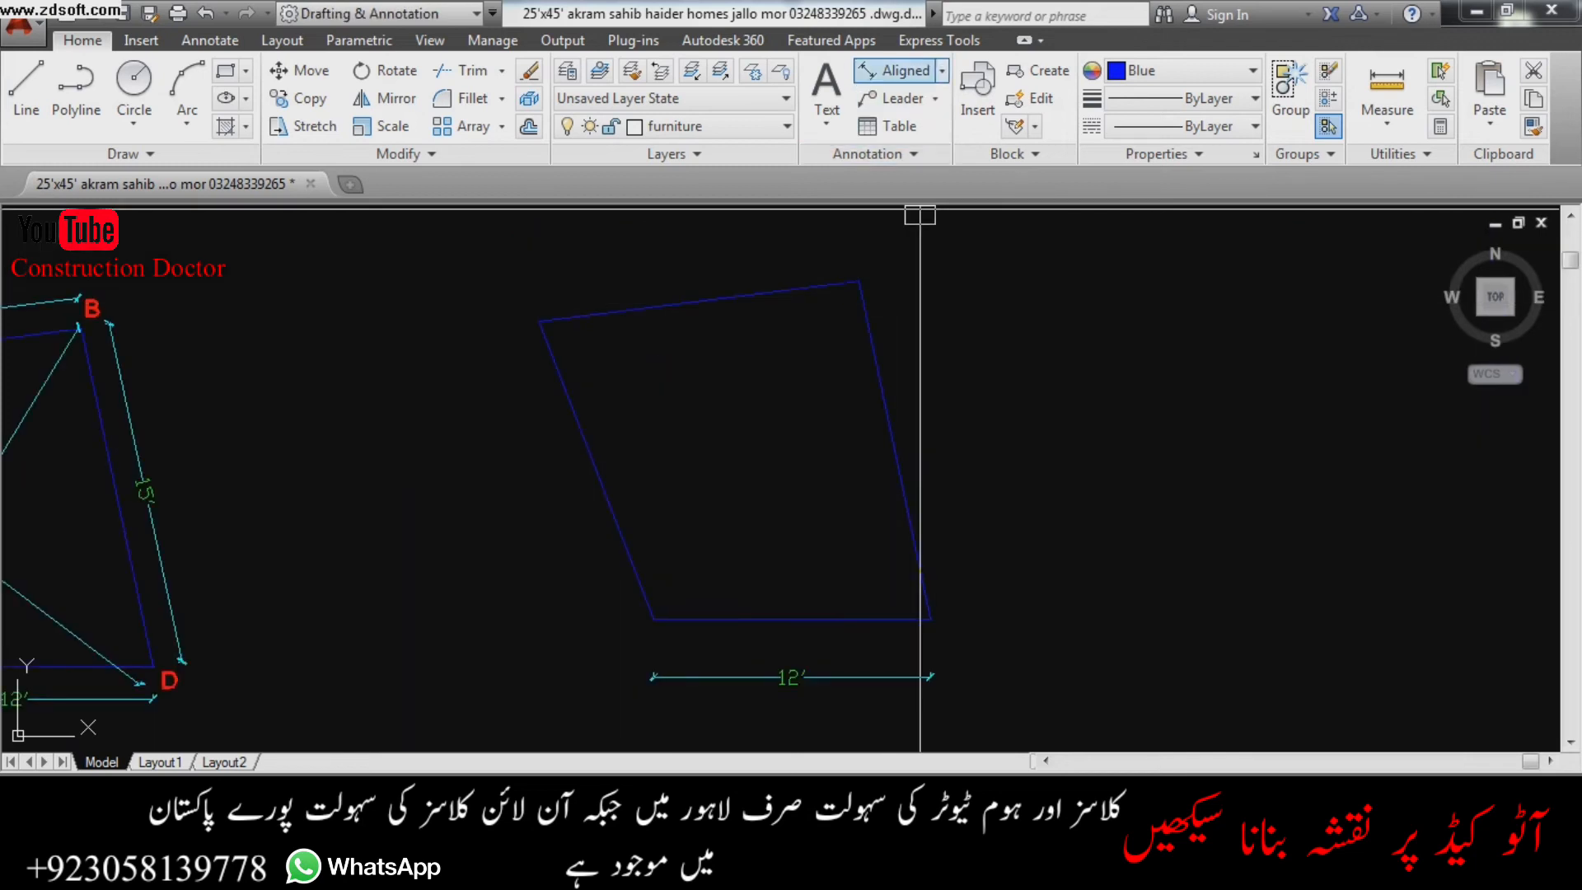
- Place an aligned dimension outside the new figure's right slanted side, between its upper and lower corners
{"action": "left_click", "coordinate": [943, 70]}
{"action": "left_click", "coordinate": [925, 156]}
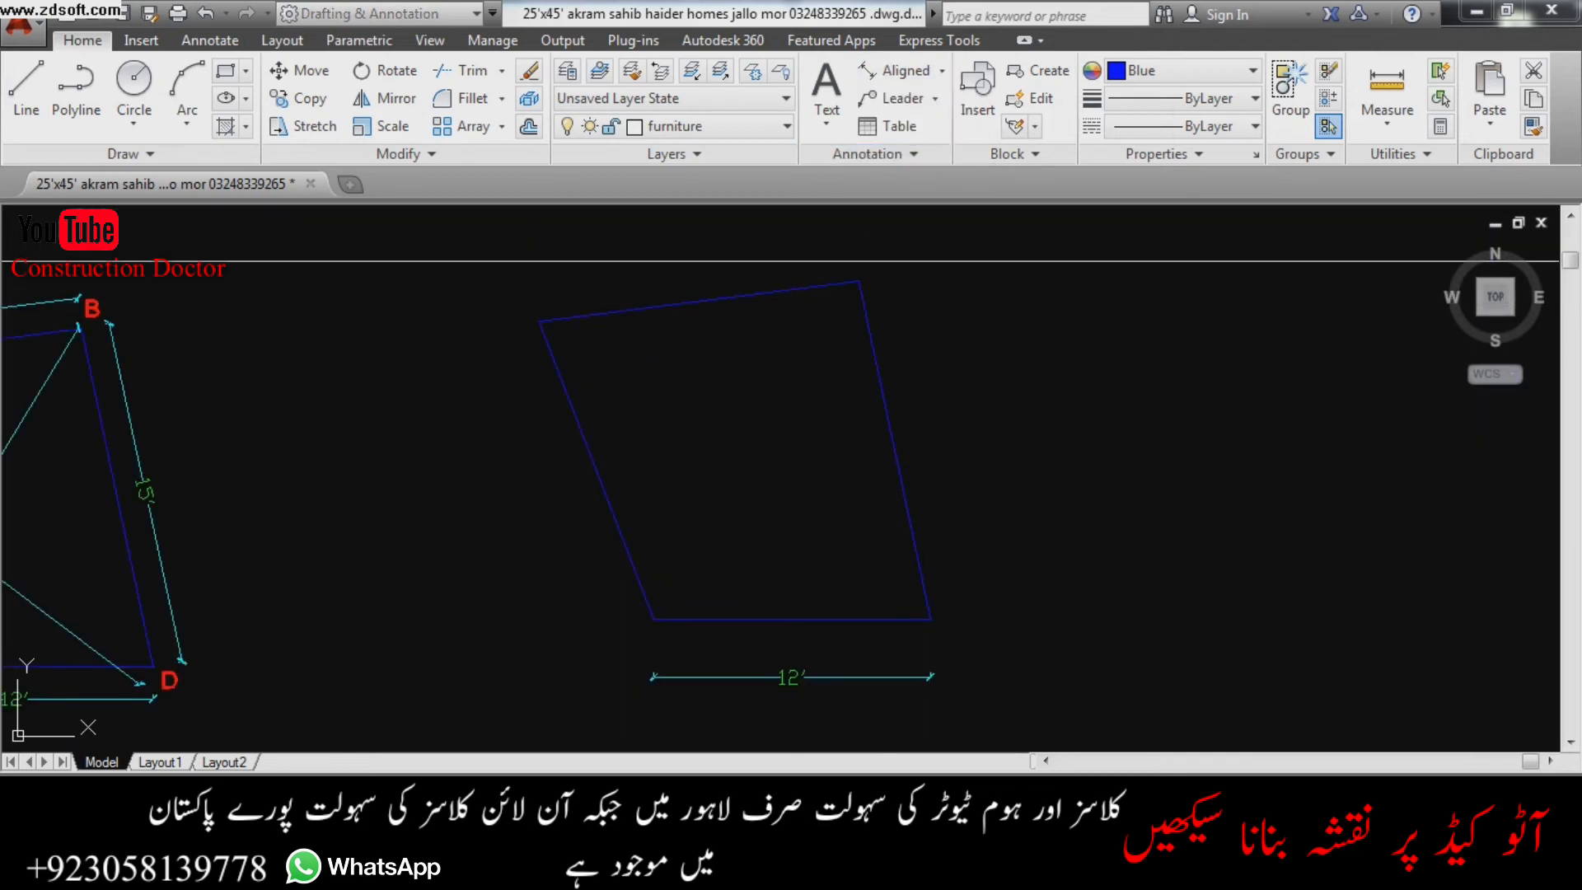
{"action": "left_click", "coordinate": [858, 281]}
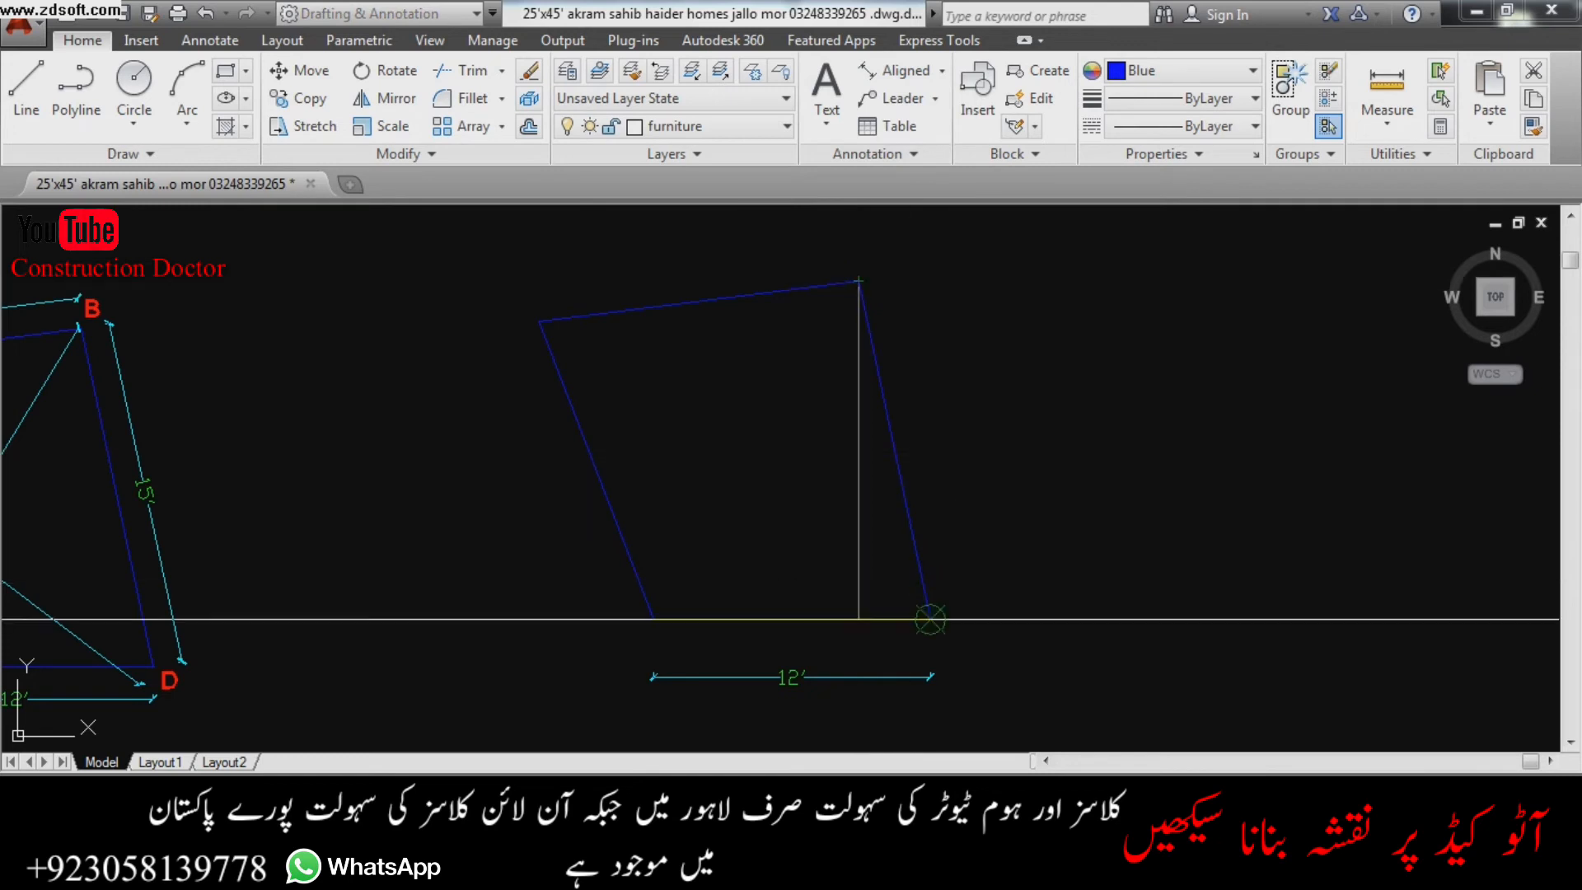
{"action": "left_click", "coordinate": [931, 619]}
{"action": "left_click", "coordinate": [968, 494]}
{"action": "scroll", "coordinate": [805, 523], "scroll_direction": "down", "scroll_amount": 4}
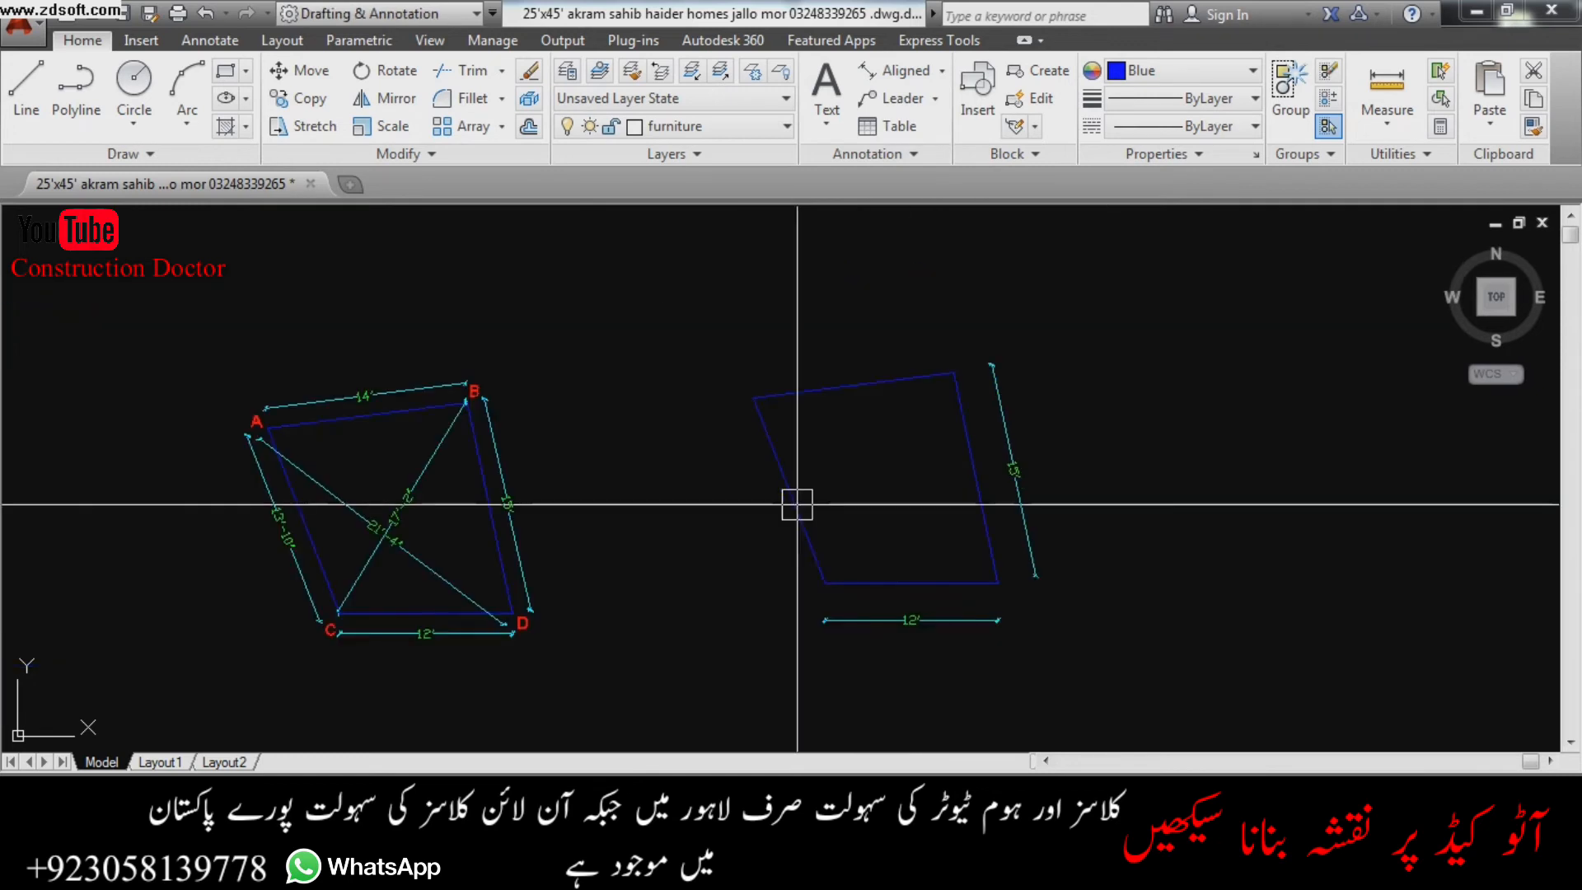
- Place an aligned dimension above the new figure's top side and compare it with side AB of the original
{"action": "scroll", "coordinate": [791, 523], "scroll_direction": "up", "scroll_amount": 4}
{"action": "scroll", "coordinate": [964, 470], "scroll_direction": "down", "scroll_amount": 4}
{"action": "scroll", "coordinate": [943, 457], "scroll_direction": "up", "scroll_amount": 4}
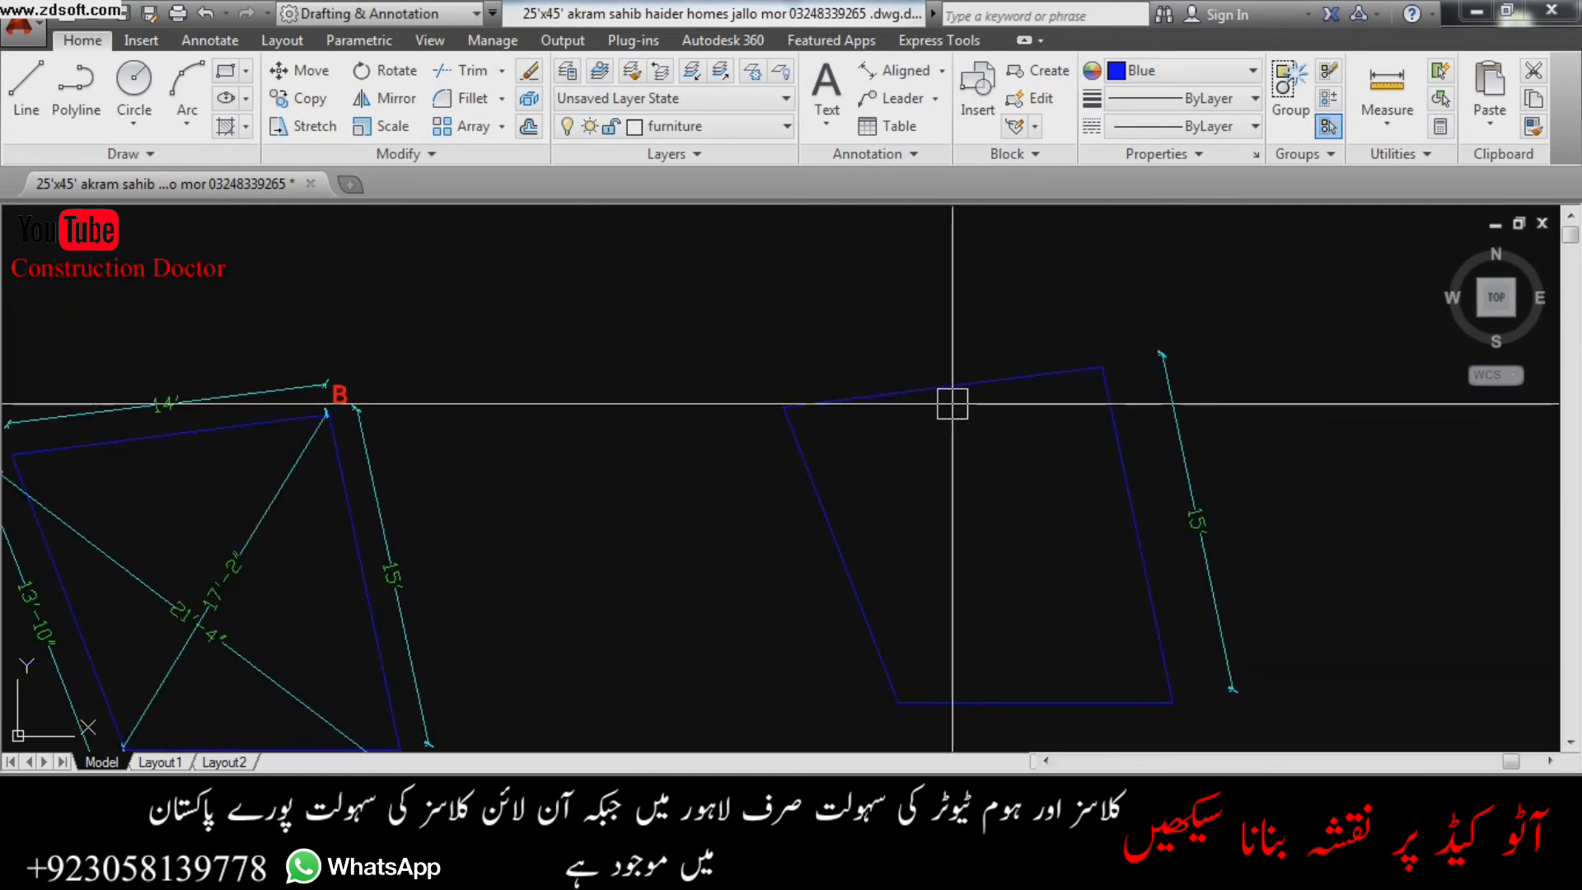
{"action": "scroll", "coordinate": [953, 403], "scroll_direction": "down", "scroll_amount": 3}
{"action": "scroll", "coordinate": [917, 394], "scroll_direction": "up", "scroll_amount": 1}
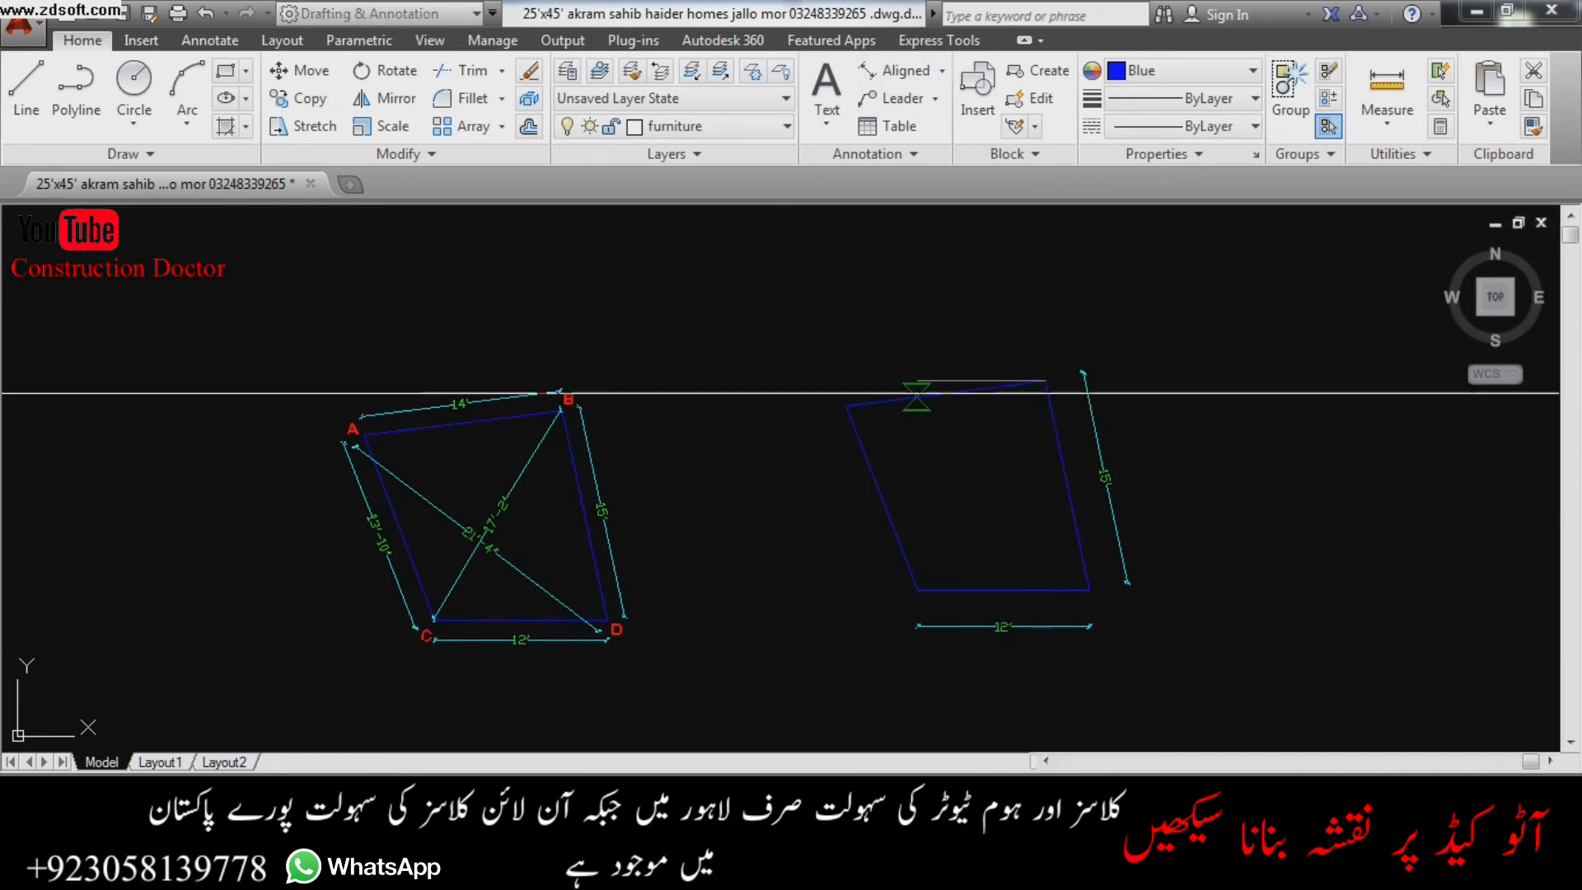
{"action": "left_click", "coordinate": [839, 377]}
{"action": "scroll", "coordinate": [943, 386], "scroll_direction": "up", "scroll_amount": 2}
{"action": "scroll", "coordinate": [989, 346], "scroll_direction": "down", "scroll_amount": 2}
{"action": "scroll", "coordinate": [479, 396], "scroll_direction": "up", "scroll_amount": 3}
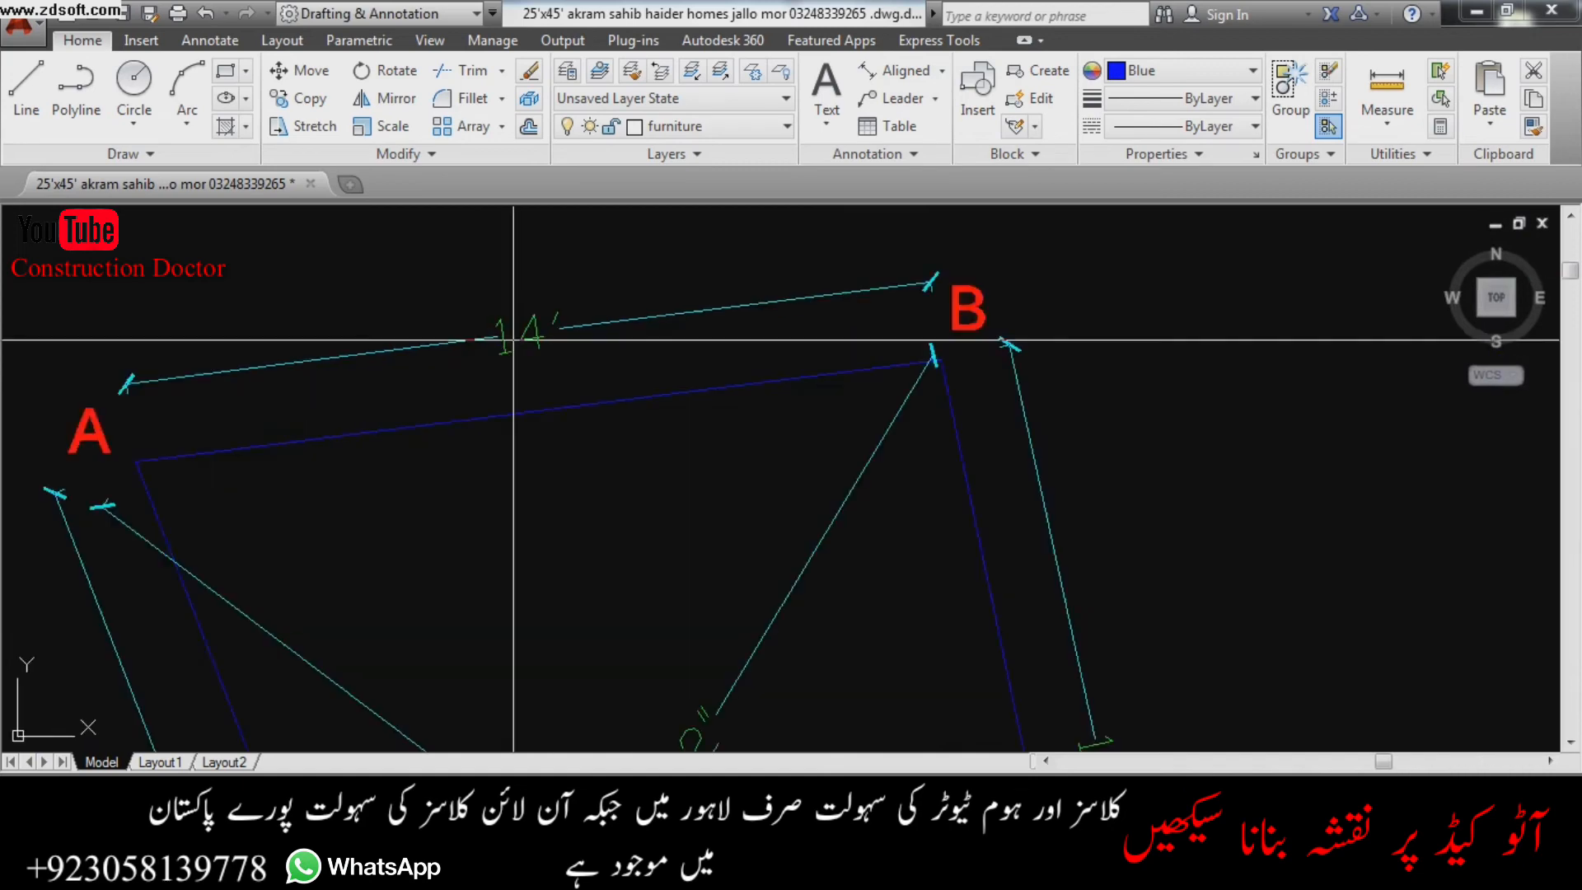
- Place an aligned dimension outside the new figure's left slanted side, corresponding to side AC of the original
{"action": "scroll", "coordinate": [548, 310], "scroll_direction": "down", "scroll_amount": 4}
{"action": "scroll", "coordinate": [478, 447], "scroll_direction": "up", "scroll_amount": 5}
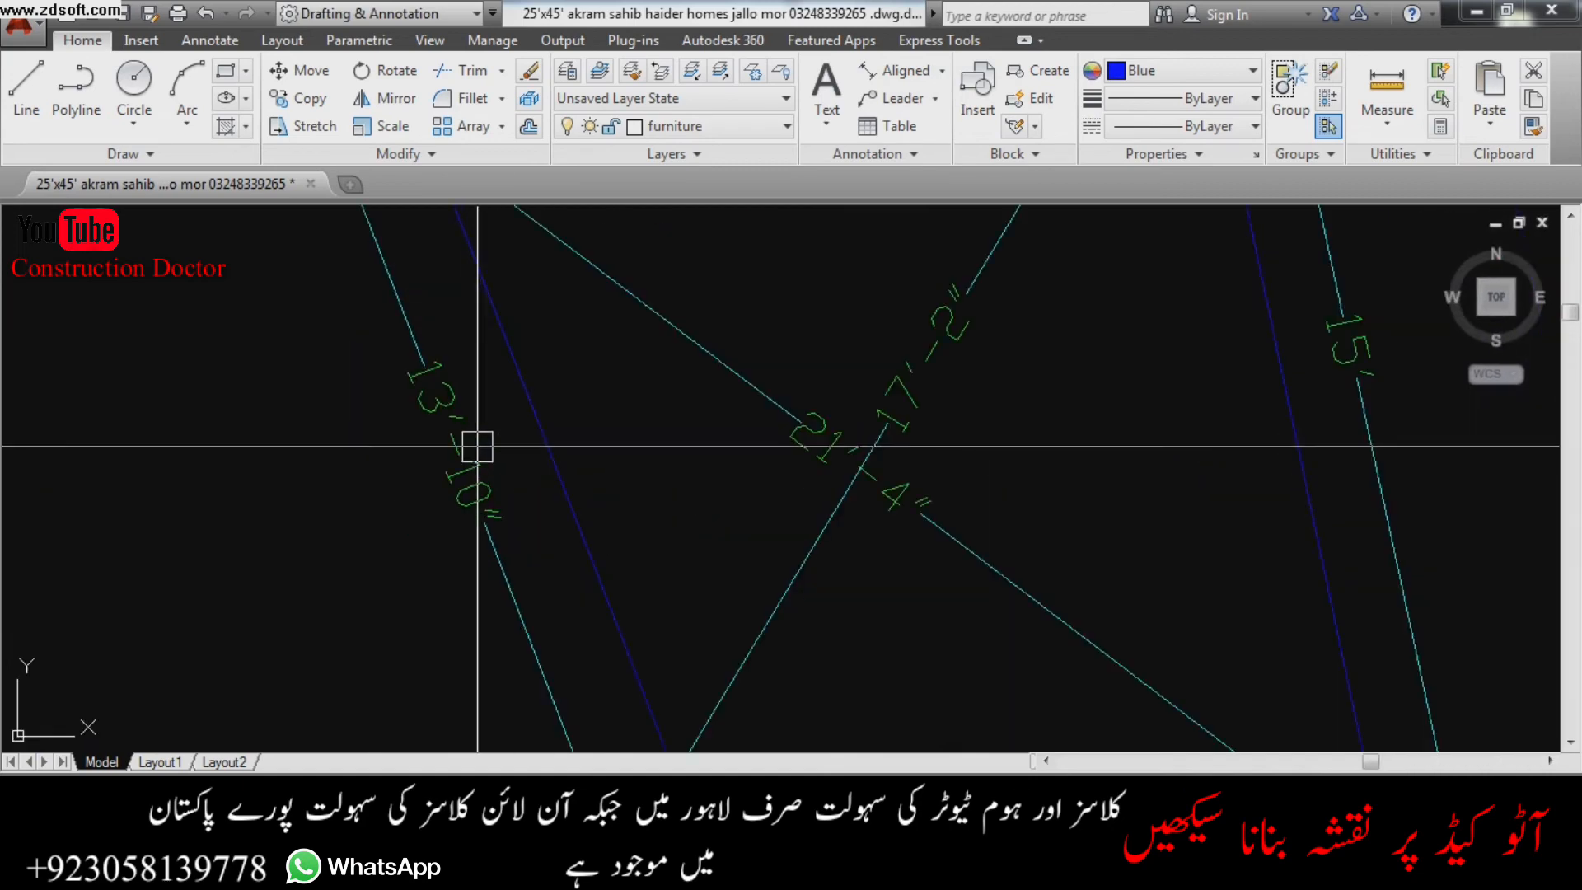
{"action": "scroll", "coordinate": [469, 441], "scroll_direction": "down", "scroll_amount": 4}
{"action": "scroll", "coordinate": [947, 470], "scroll_direction": "up", "scroll_amount": 3}
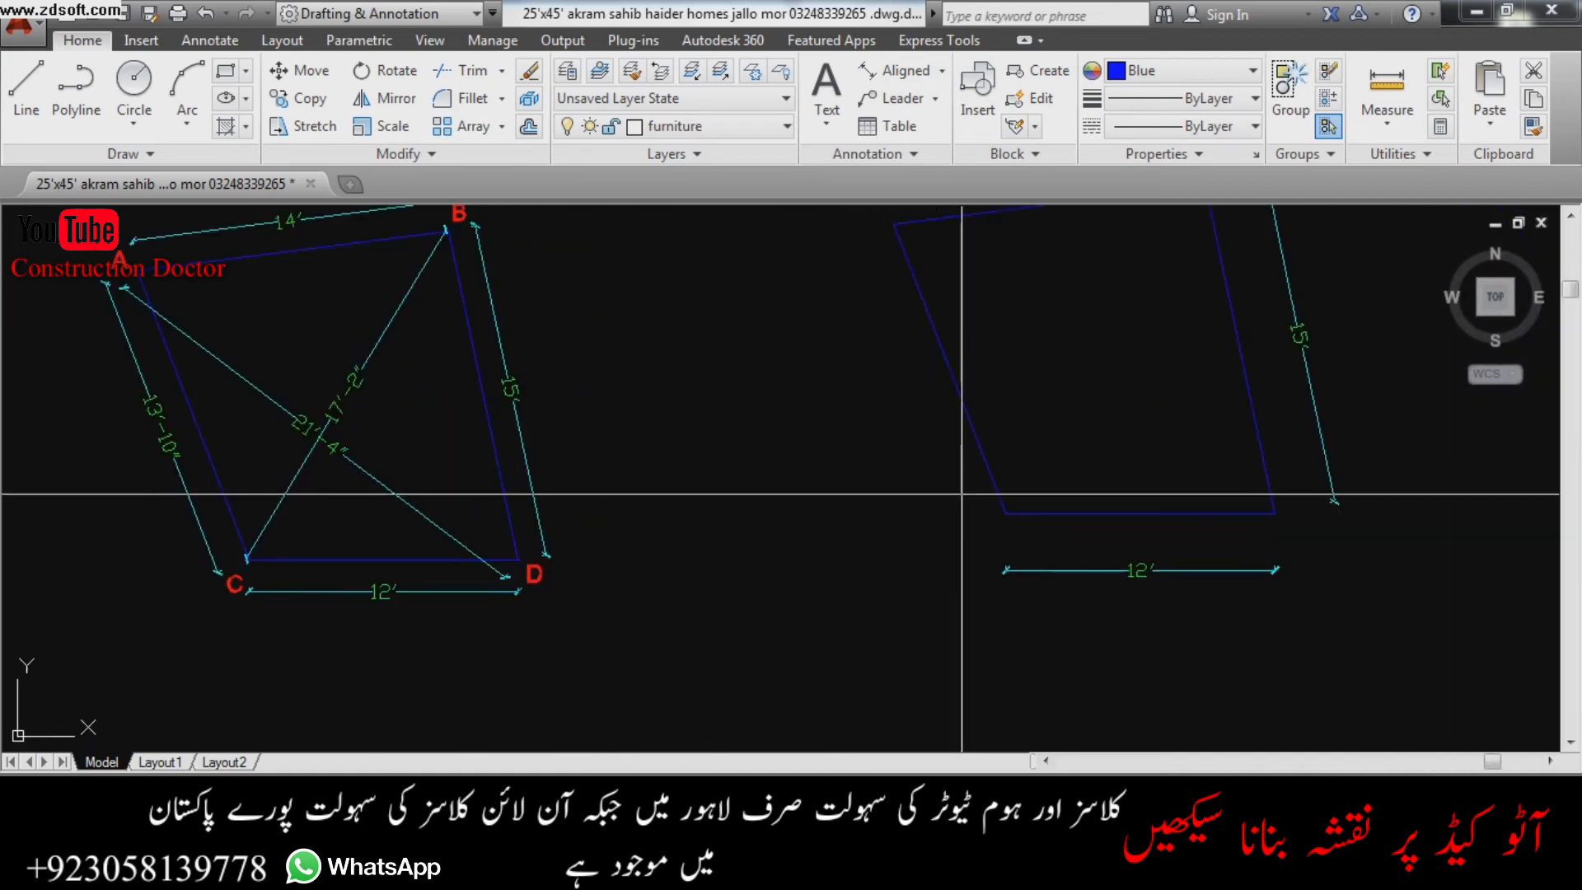
{"action": "left_click", "coordinate": [1005, 513]}
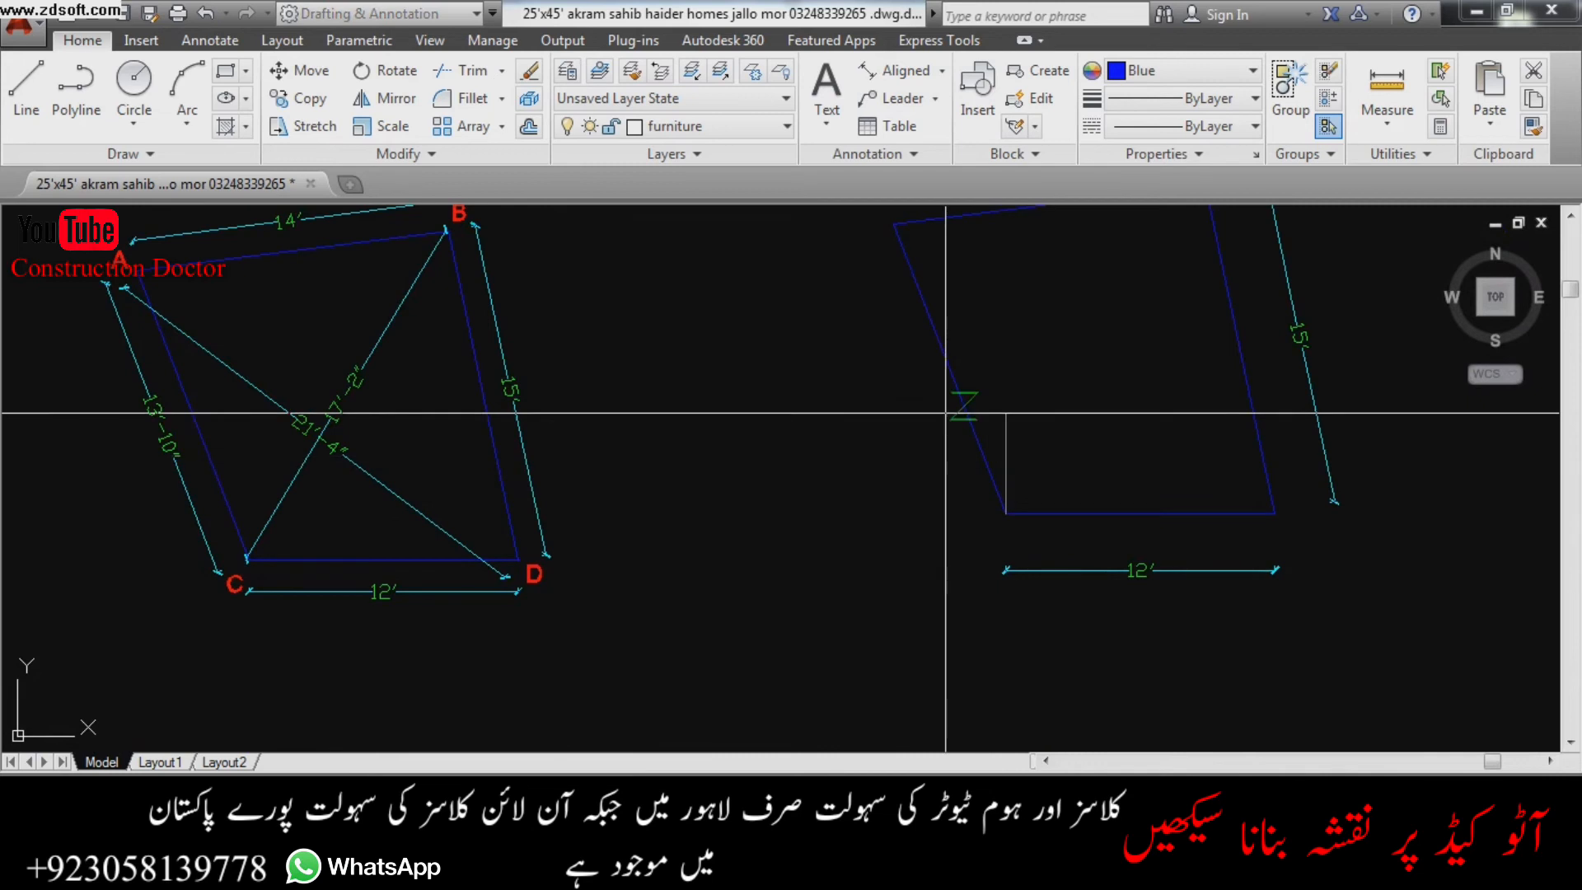
{"action": "left_click", "coordinate": [894, 223]}
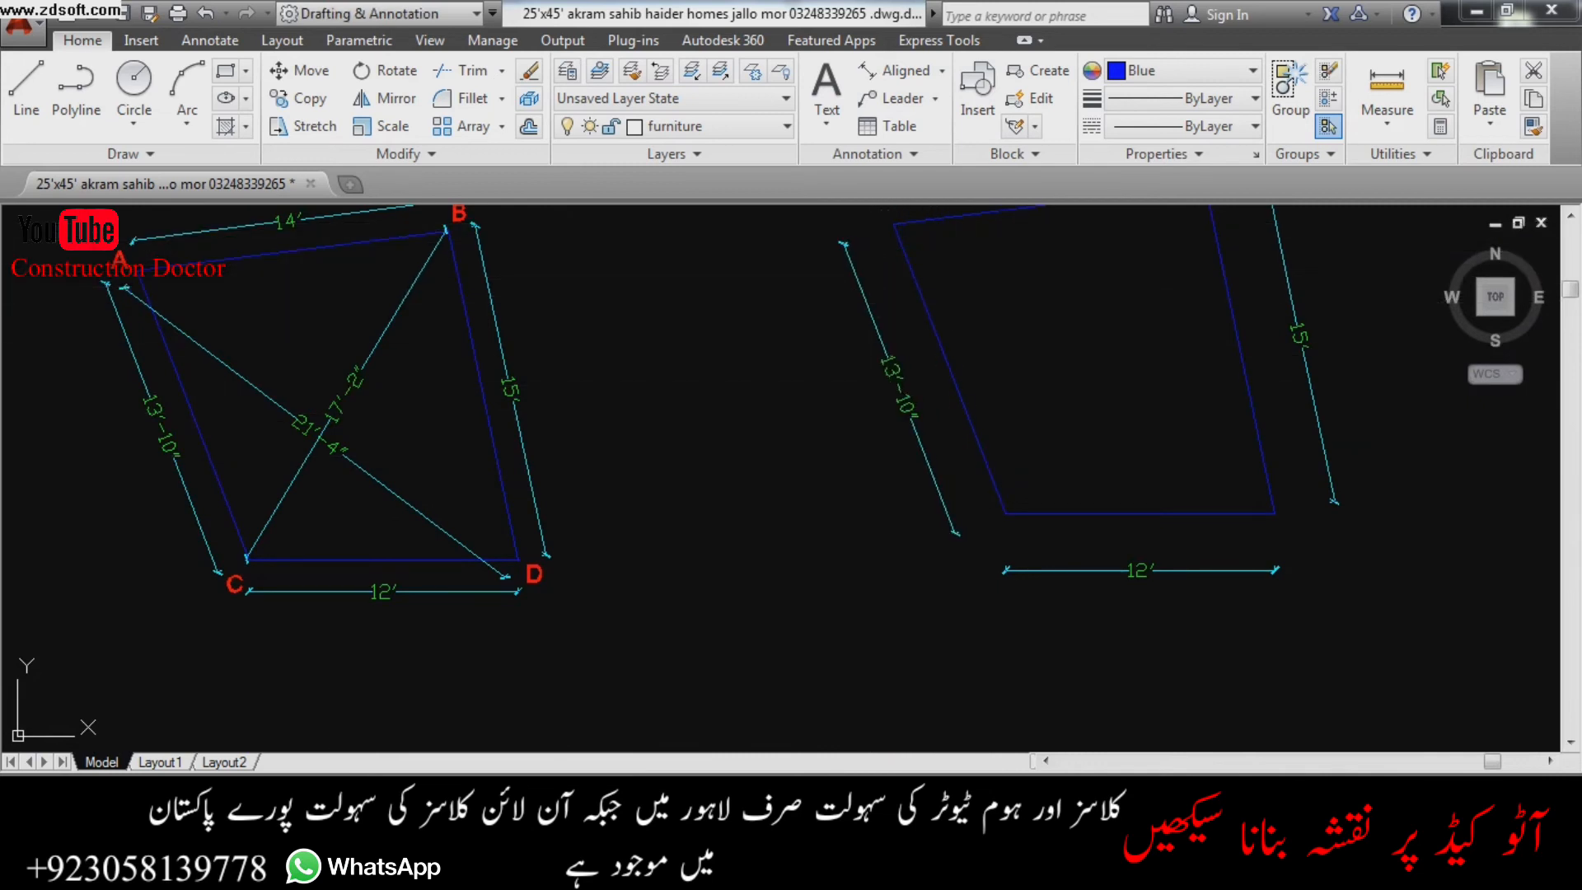
{"action": "scroll", "coordinate": [907, 438], "scroll_direction": "up", "scroll_amount": 5}
{"action": "scroll", "coordinate": [1155, 308], "scroll_direction": "down", "scroll_amount": 5}
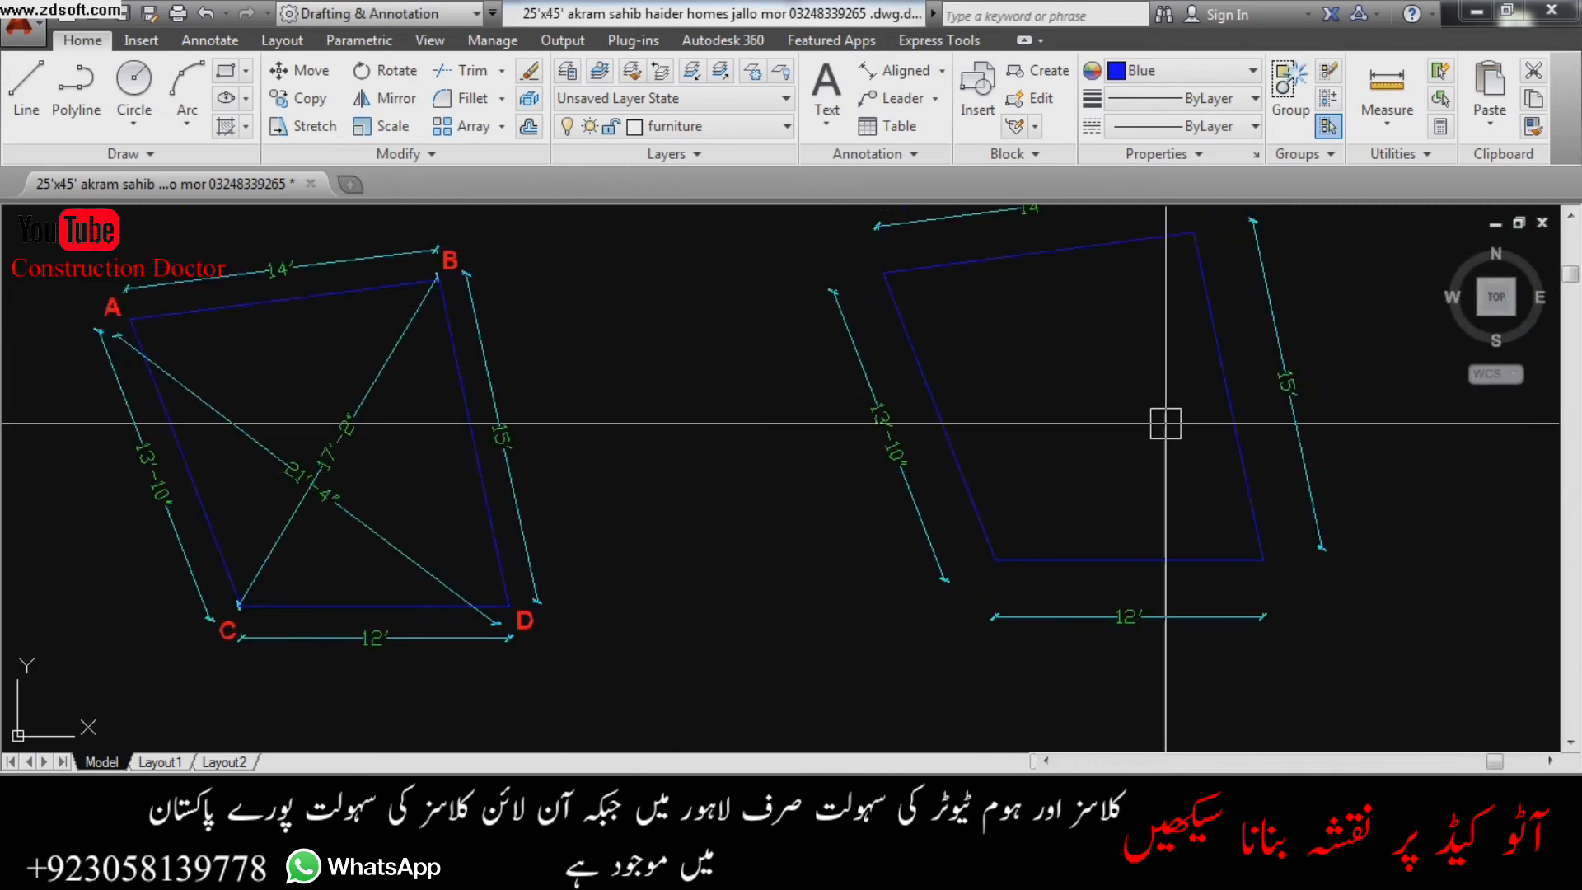
- Dimension the new figure's diagonal from the lower-left corner to the upper-right corner with an aligned dimension
{"action": "scroll", "coordinate": [1165, 423], "scroll_direction": "down", "scroll_amount": 2}
{"action": "scroll", "coordinate": [642, 437], "scroll_direction": "up", "scroll_amount": 4}
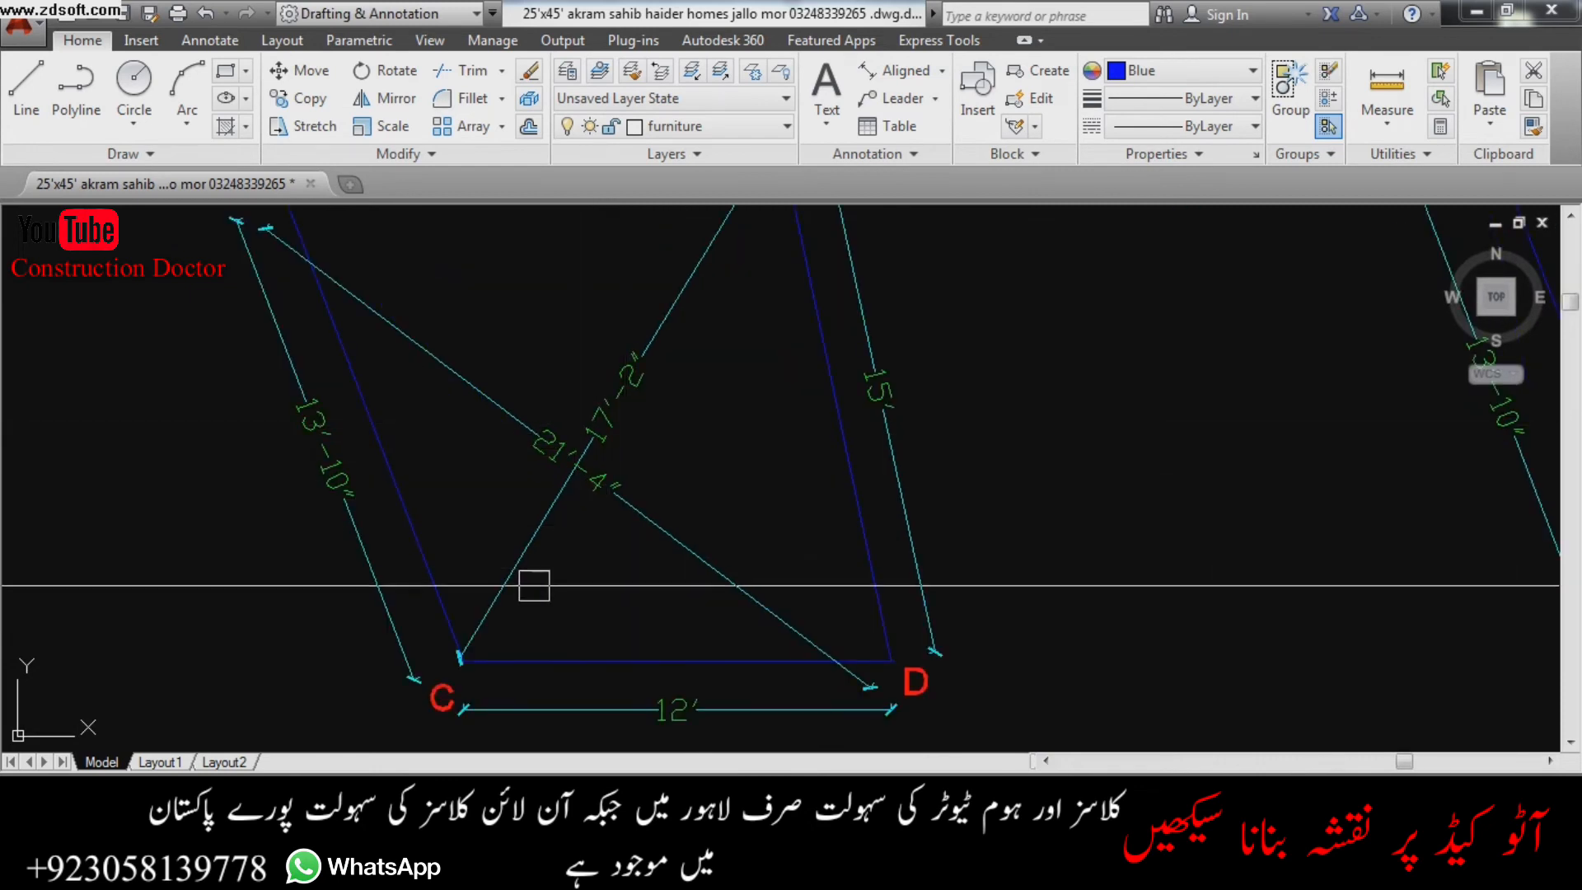
{"action": "scroll", "coordinate": [487, 656], "scroll_direction": "down", "scroll_amount": 3}
{"action": "scroll", "coordinate": [531, 471], "scroll_direction": "down", "scroll_amount": 2}
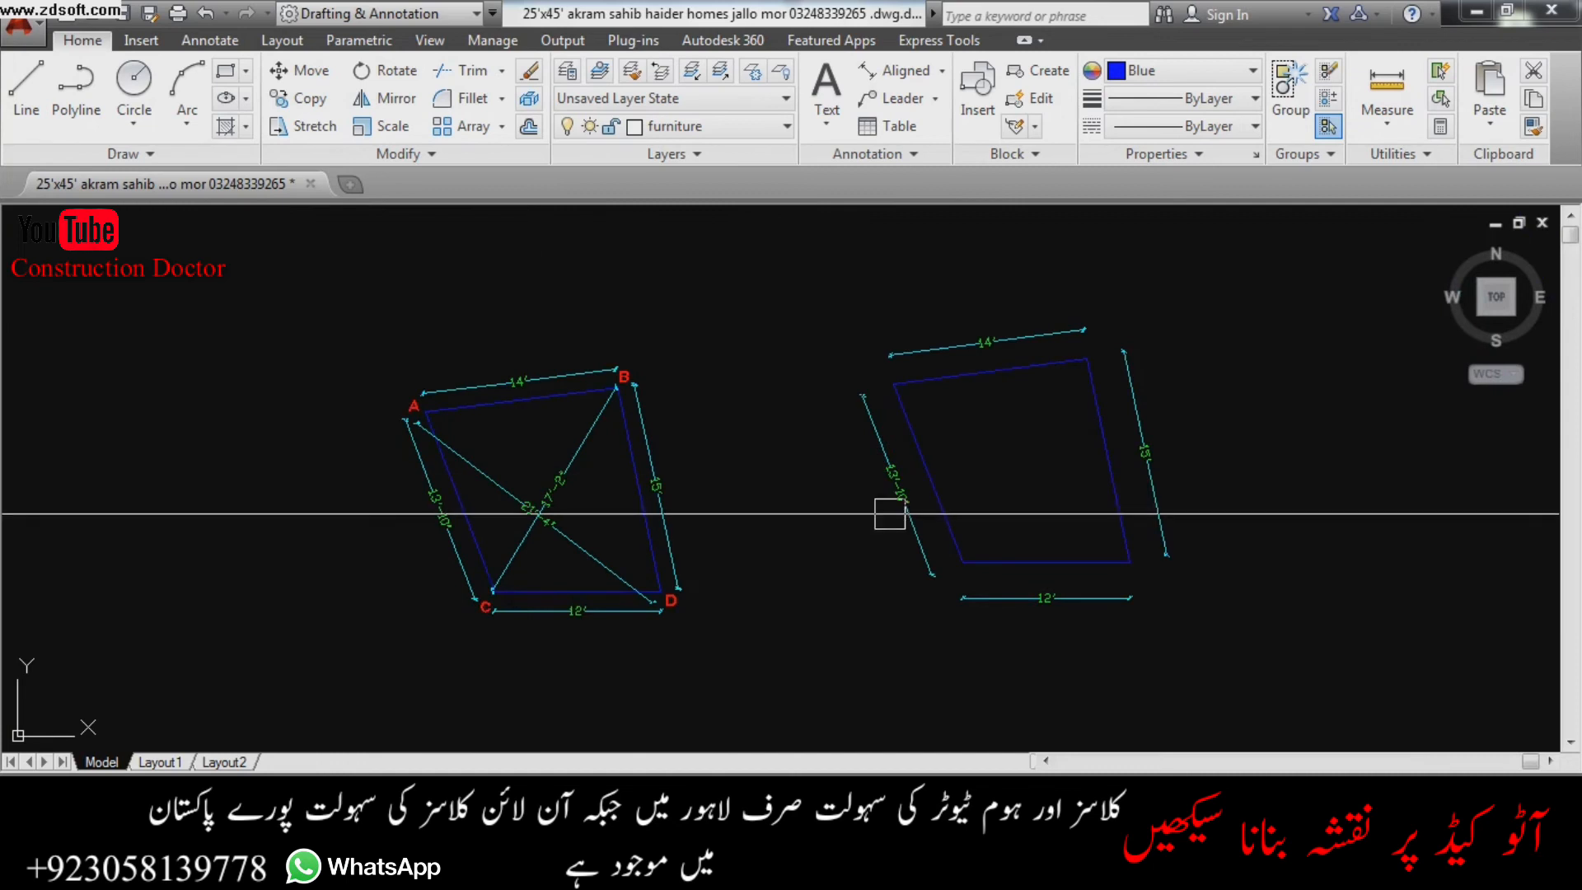
{"action": "scroll", "coordinate": [890, 513], "scroll_direction": "up", "scroll_amount": 2}
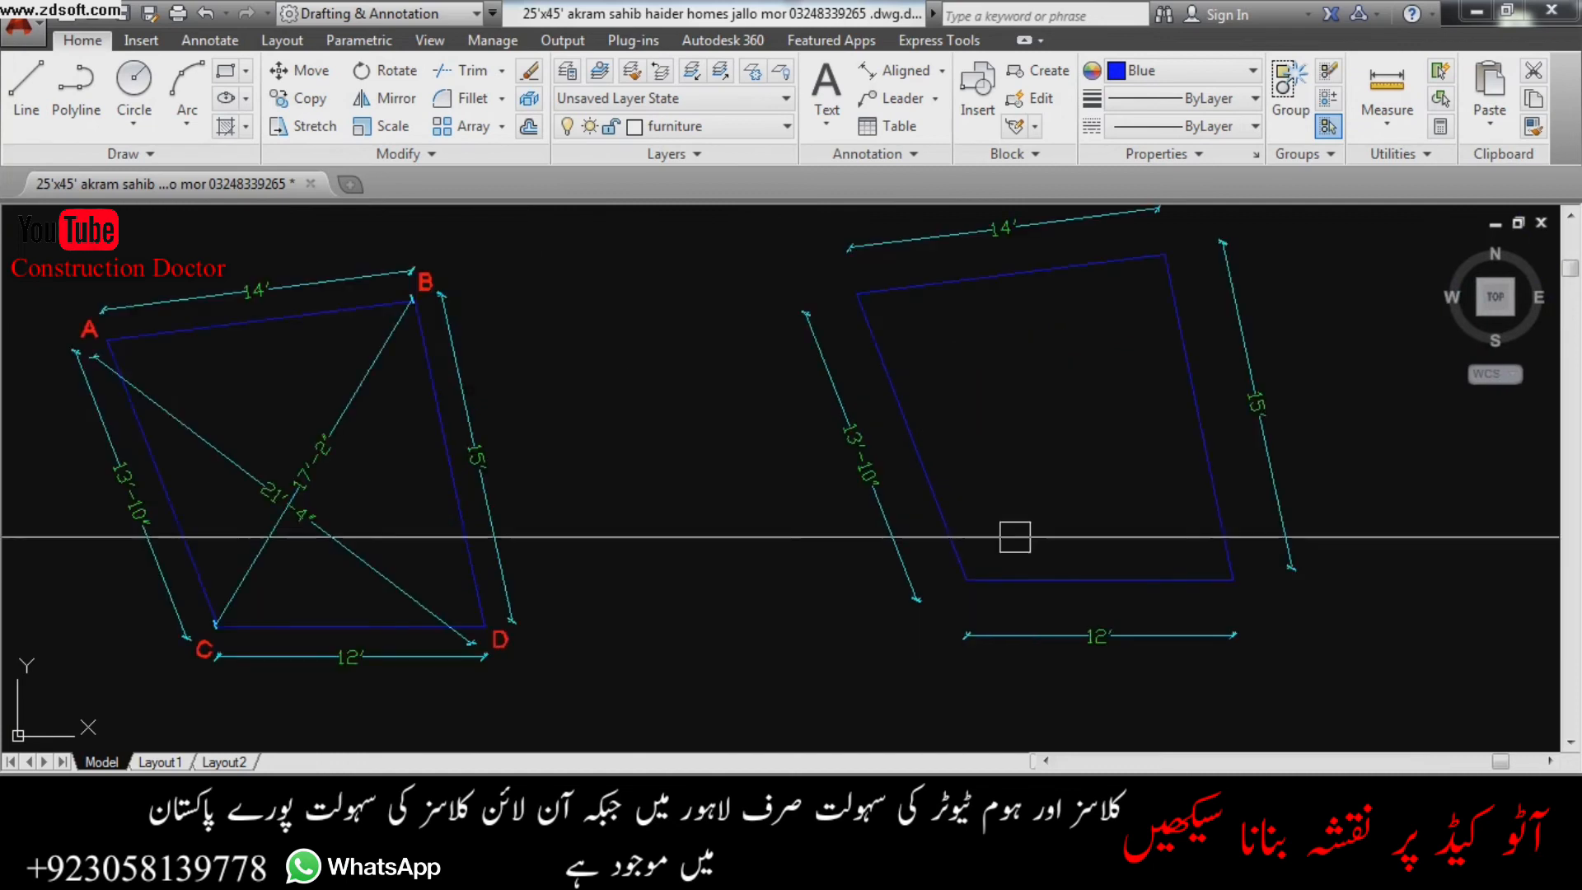
{"action": "left_click", "coordinate": [967, 580]}
{"action": "left_click", "coordinate": [1160, 279]}
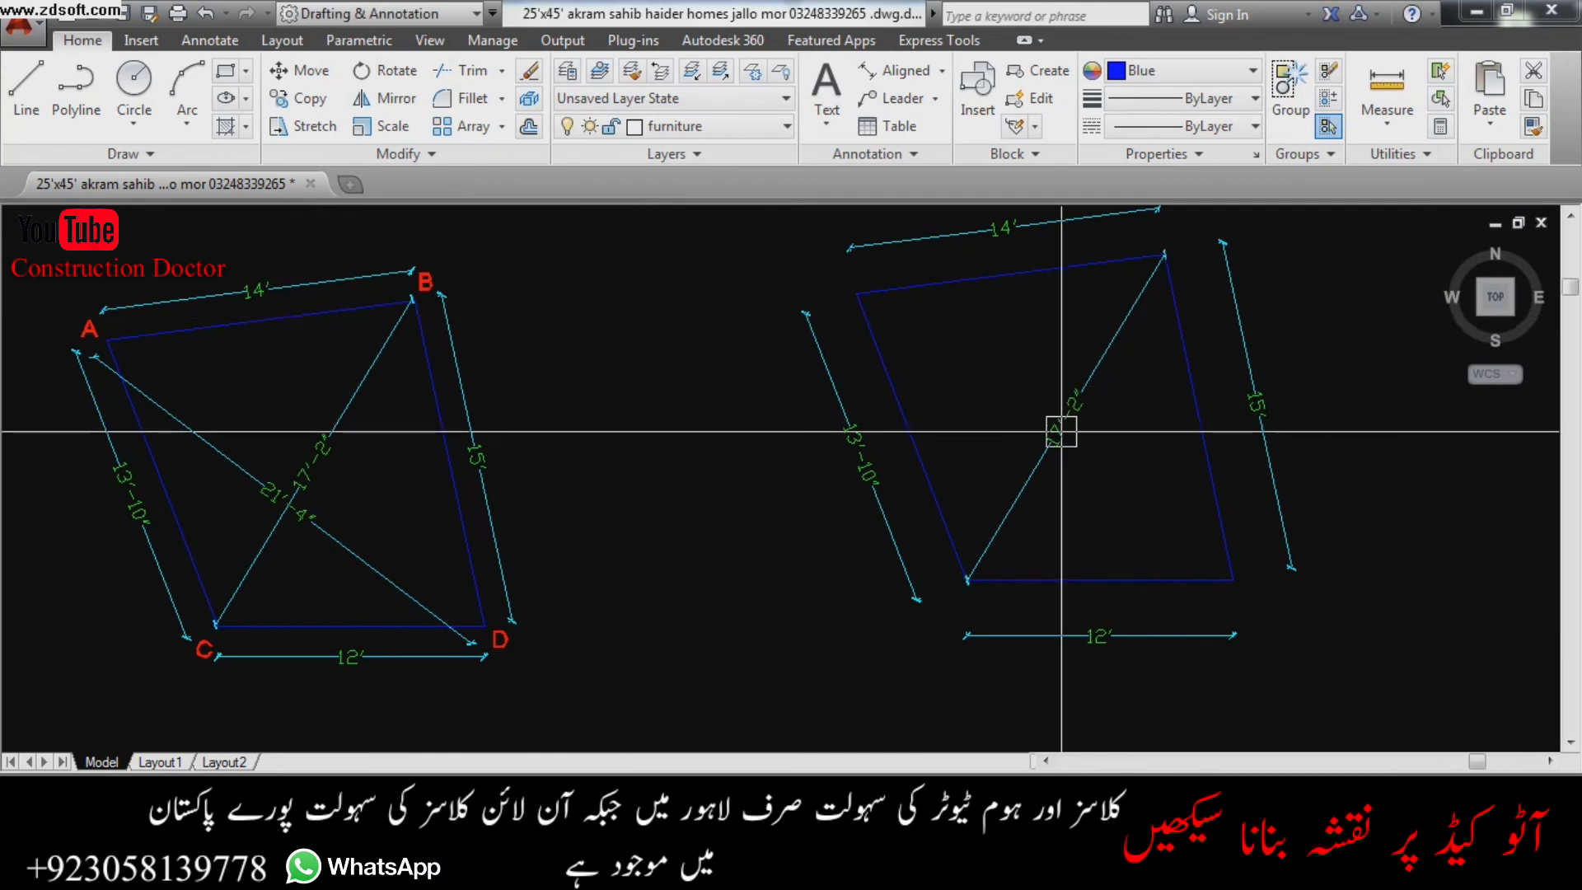
{"action": "scroll", "coordinate": [1062, 430], "scroll_direction": "up", "scroll_amount": 4}
{"action": "scroll", "coordinate": [1140, 417], "scroll_direction": "down", "scroll_amount": 4}
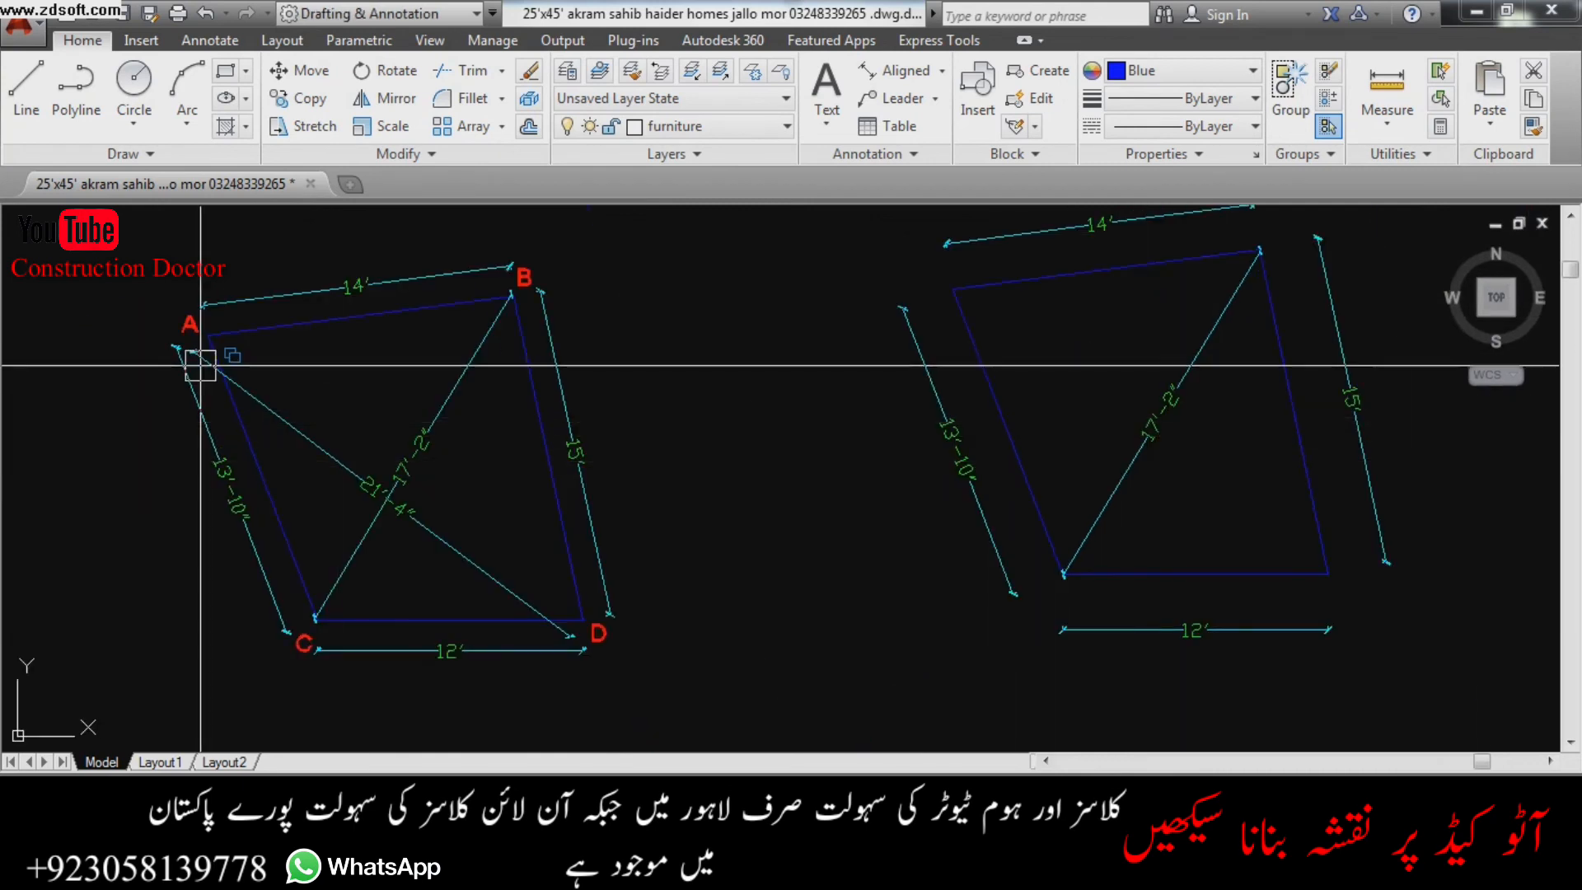
- Dimension the other diagonal from the lower-right corner to the upper-left corner with an aligned dimension
{"action": "scroll", "coordinate": [323, 499], "scroll_direction": "up", "scroll_amount": 5}
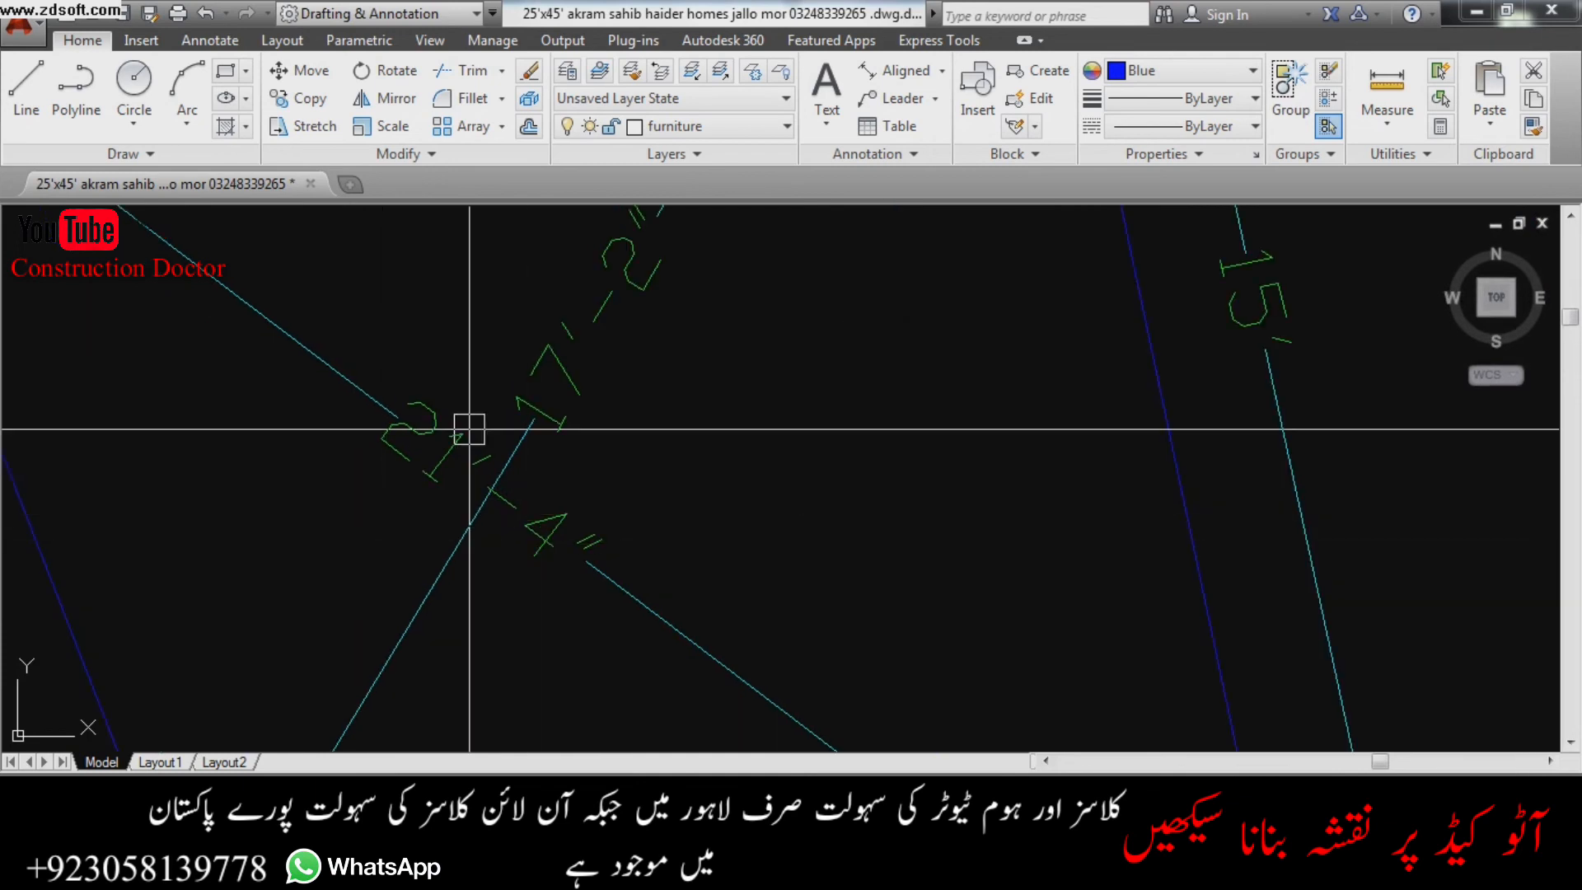
{"action": "scroll", "coordinate": [470, 428], "scroll_direction": "down", "scroll_amount": 5}
{"action": "scroll", "coordinate": [1045, 504], "scroll_direction": "up", "scroll_amount": 2}
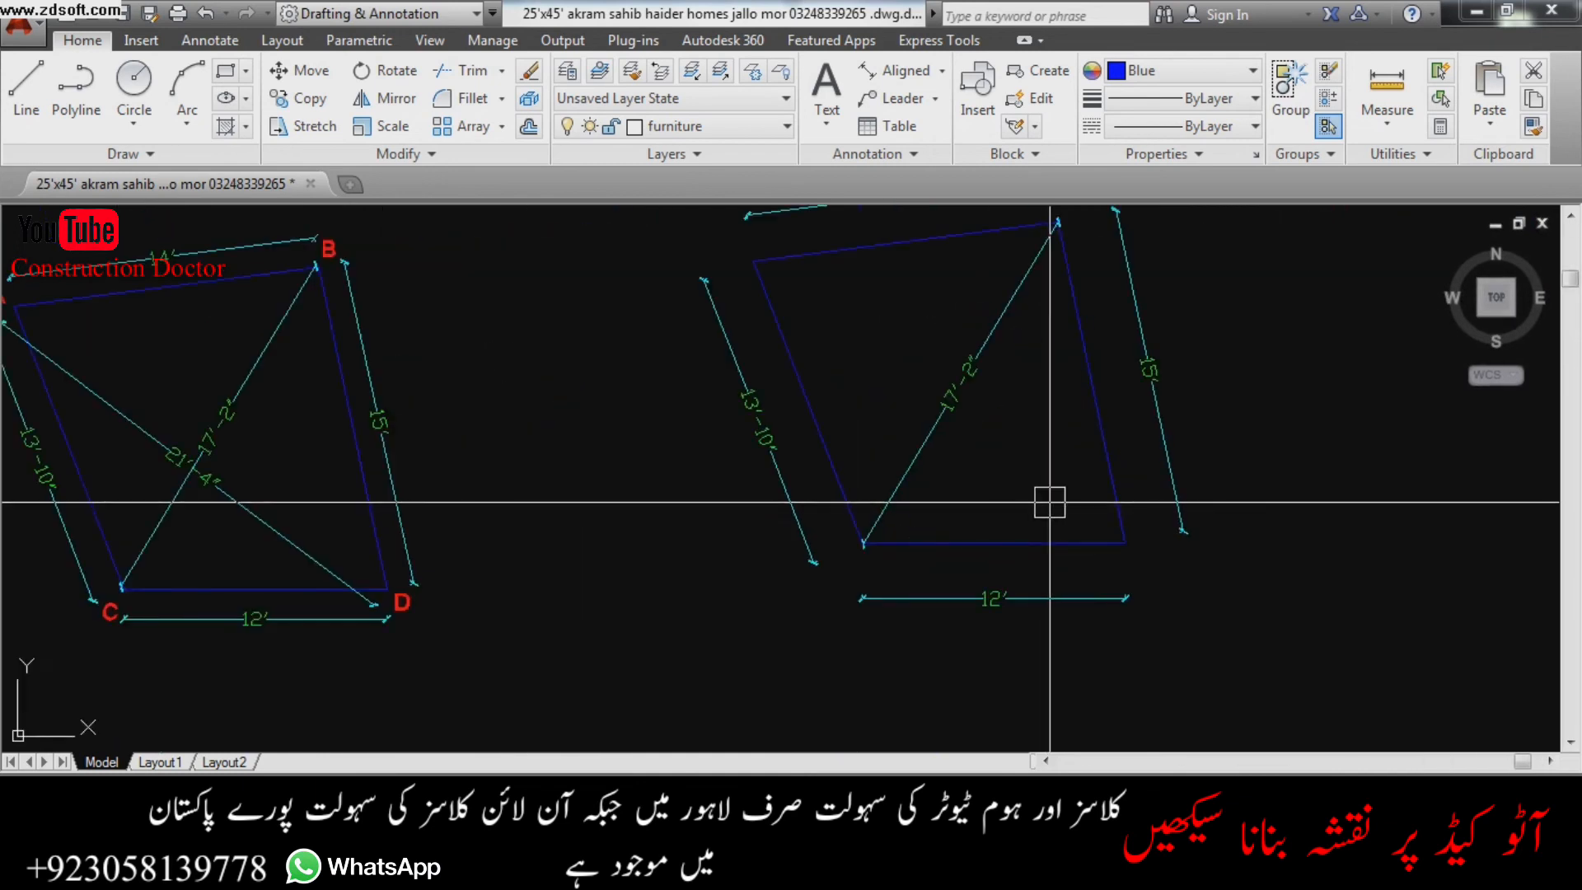
{"action": "left_click", "coordinate": [1126, 542]}
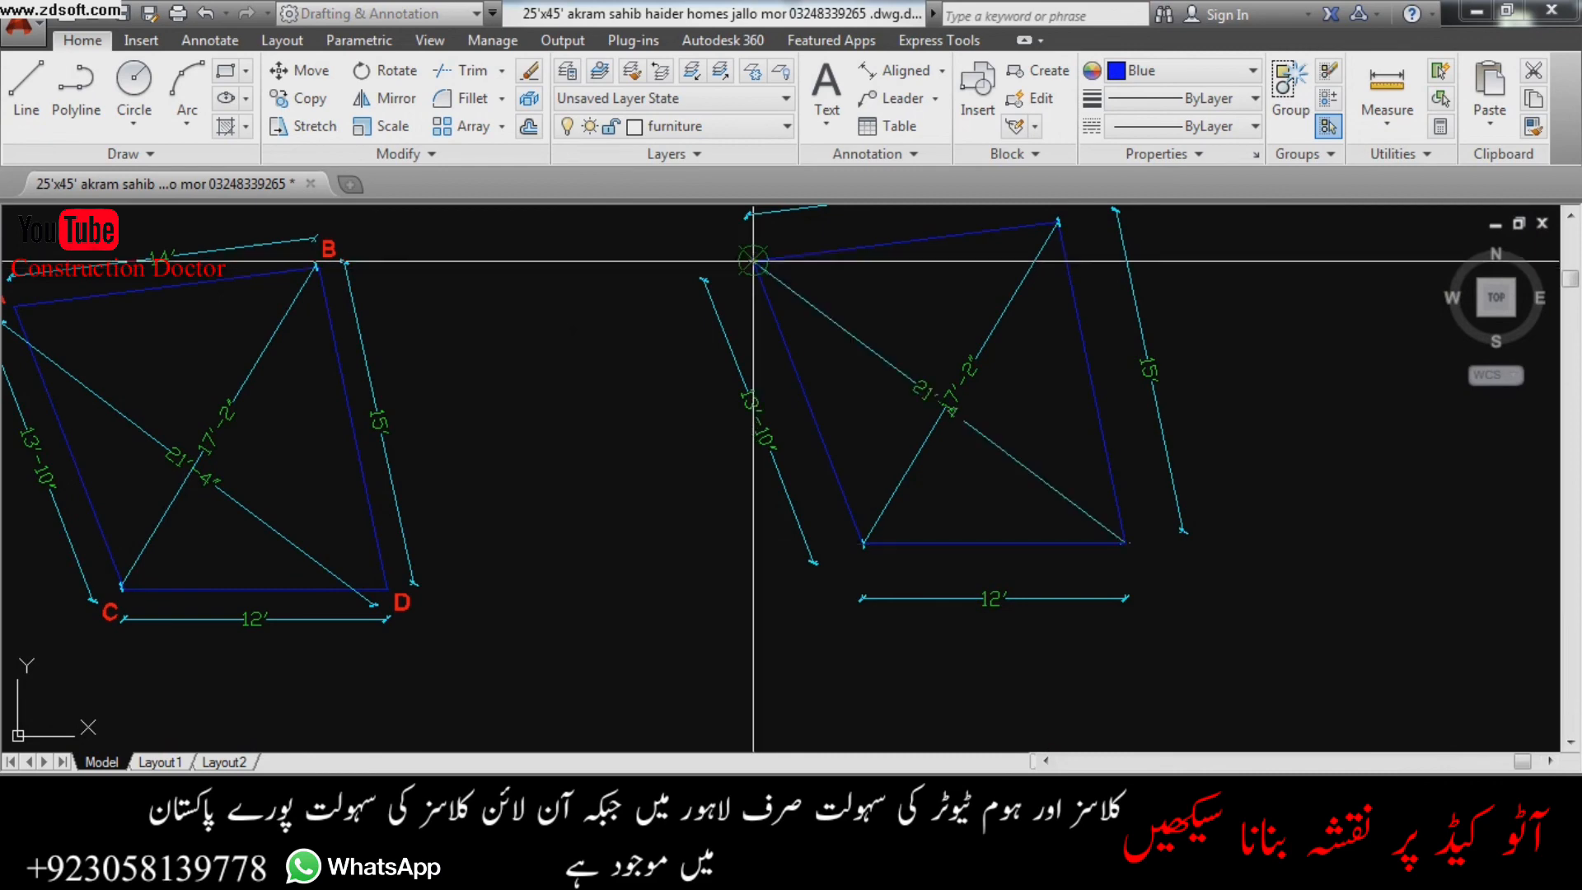
{"action": "scroll", "coordinate": [873, 410], "scroll_direction": "up", "scroll_amount": 2}
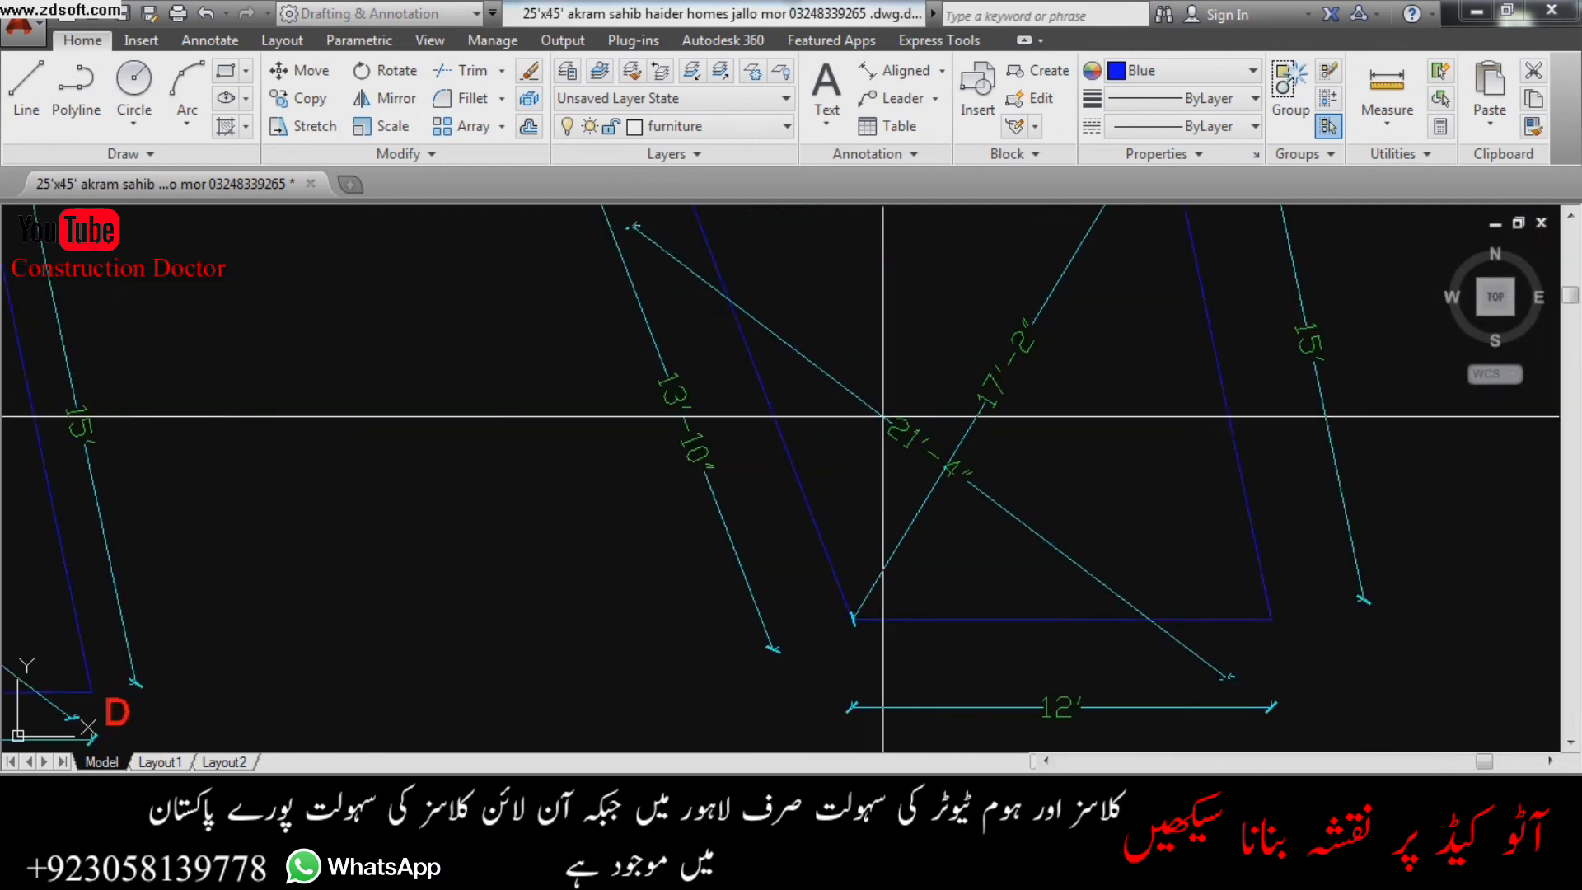
- Compare the side and diagonal dimensions of the redrawn figure with those of the original plot ABCD
{"action": "scroll", "coordinate": [908, 407], "scroll_direction": "down", "scroll_amount": 6}
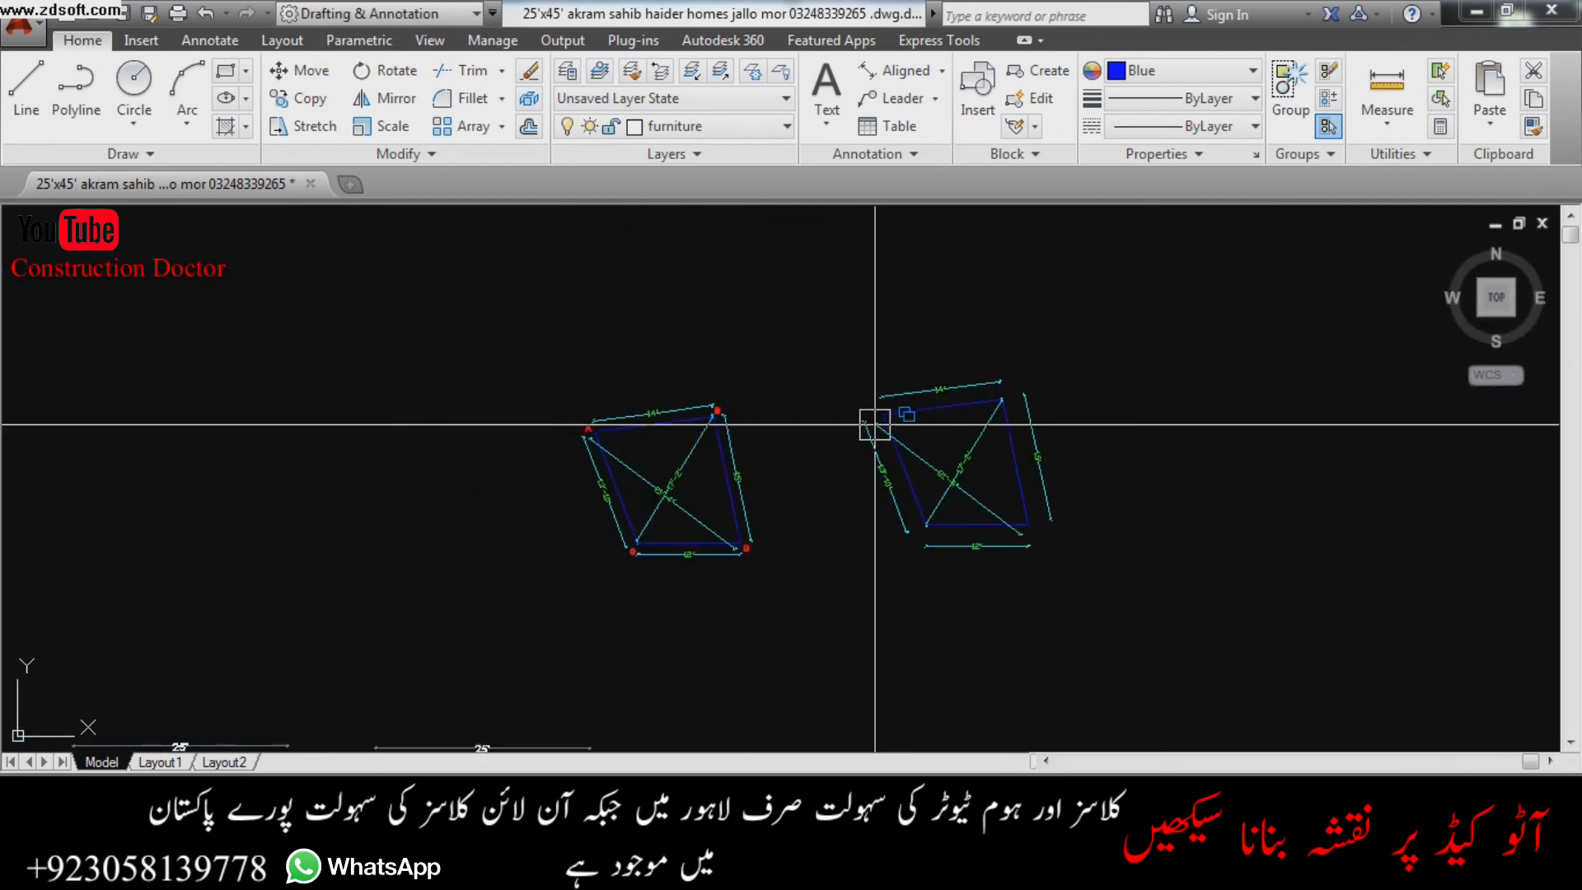
{"action": "scroll", "coordinate": [972, 425], "scroll_direction": "up", "scroll_amount": 3}
{"action": "scroll", "coordinate": [1001, 494], "scroll_direction": "down", "scroll_amount": 2}
{"action": "scroll", "coordinate": [873, 443], "scroll_direction": "up", "scroll_amount": 3}
{"action": "scroll", "coordinate": [855, 470], "scroll_direction": "down", "scroll_amount": 3}
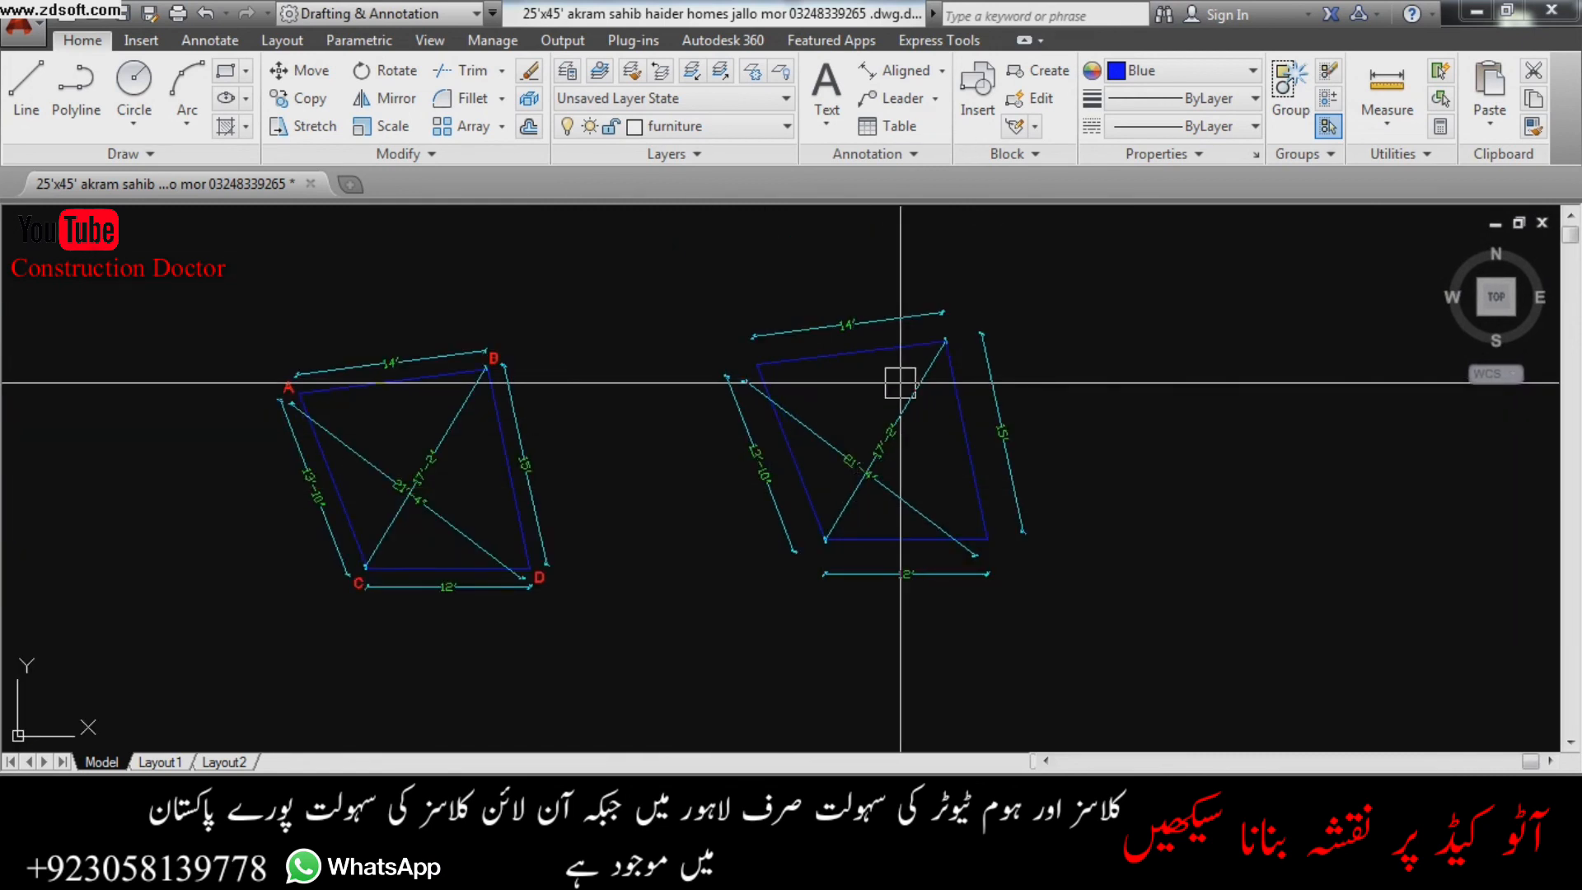
{"action": "scroll", "coordinate": [900, 382], "scroll_direction": "up", "scroll_amount": 3}
{"action": "scroll", "coordinate": [798, 470], "scroll_direction": "down", "scroll_amount": 3}
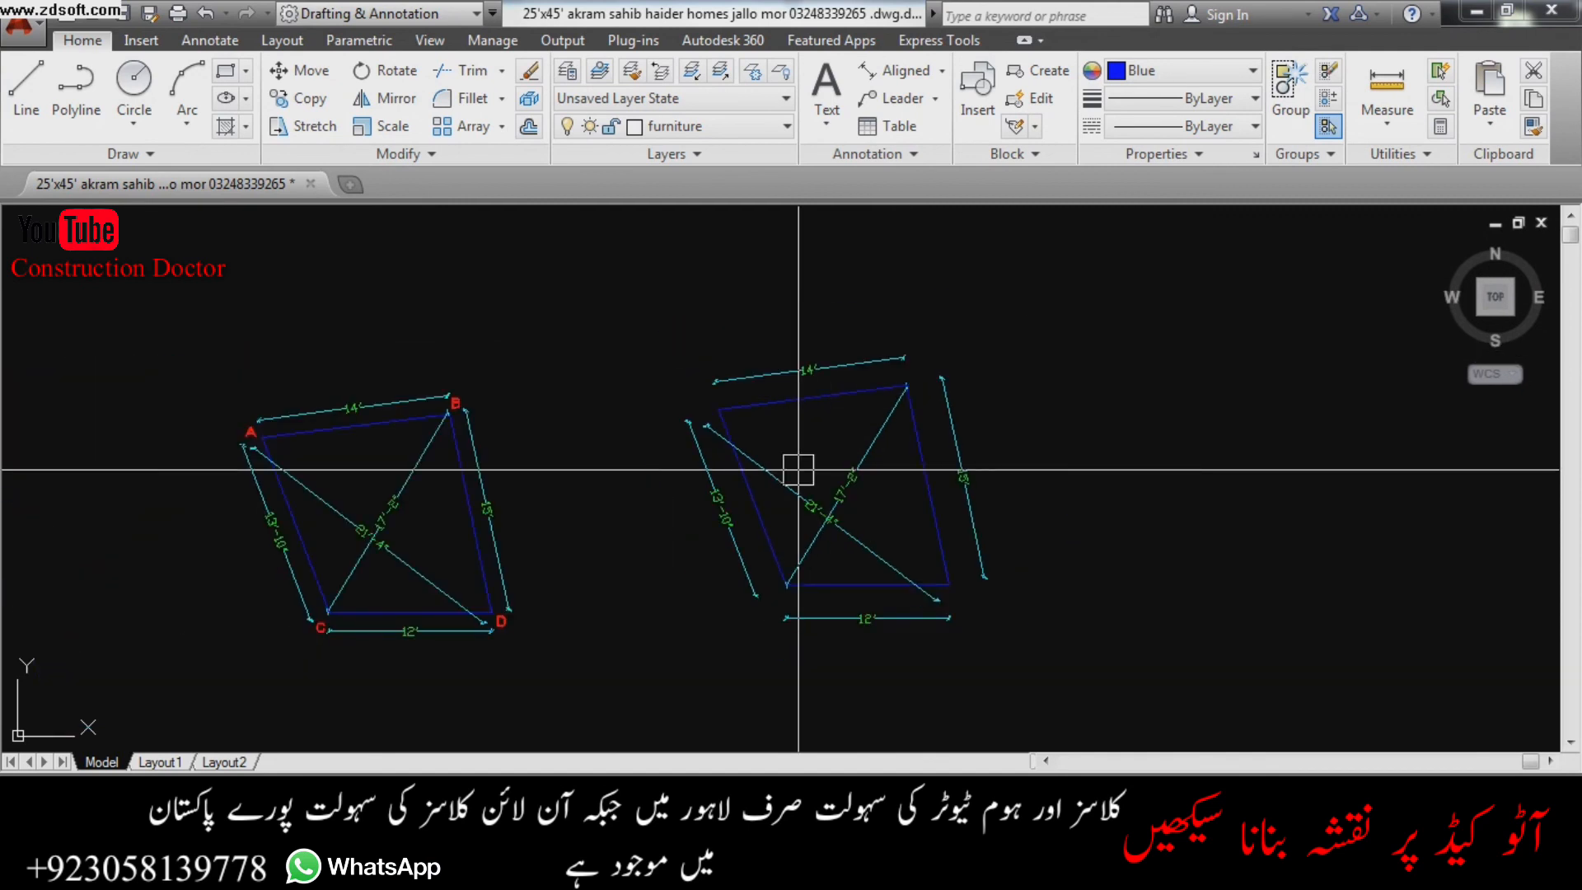
{"action": "scroll", "coordinate": [947, 477], "scroll_direction": "down", "scroll_amount": 2}
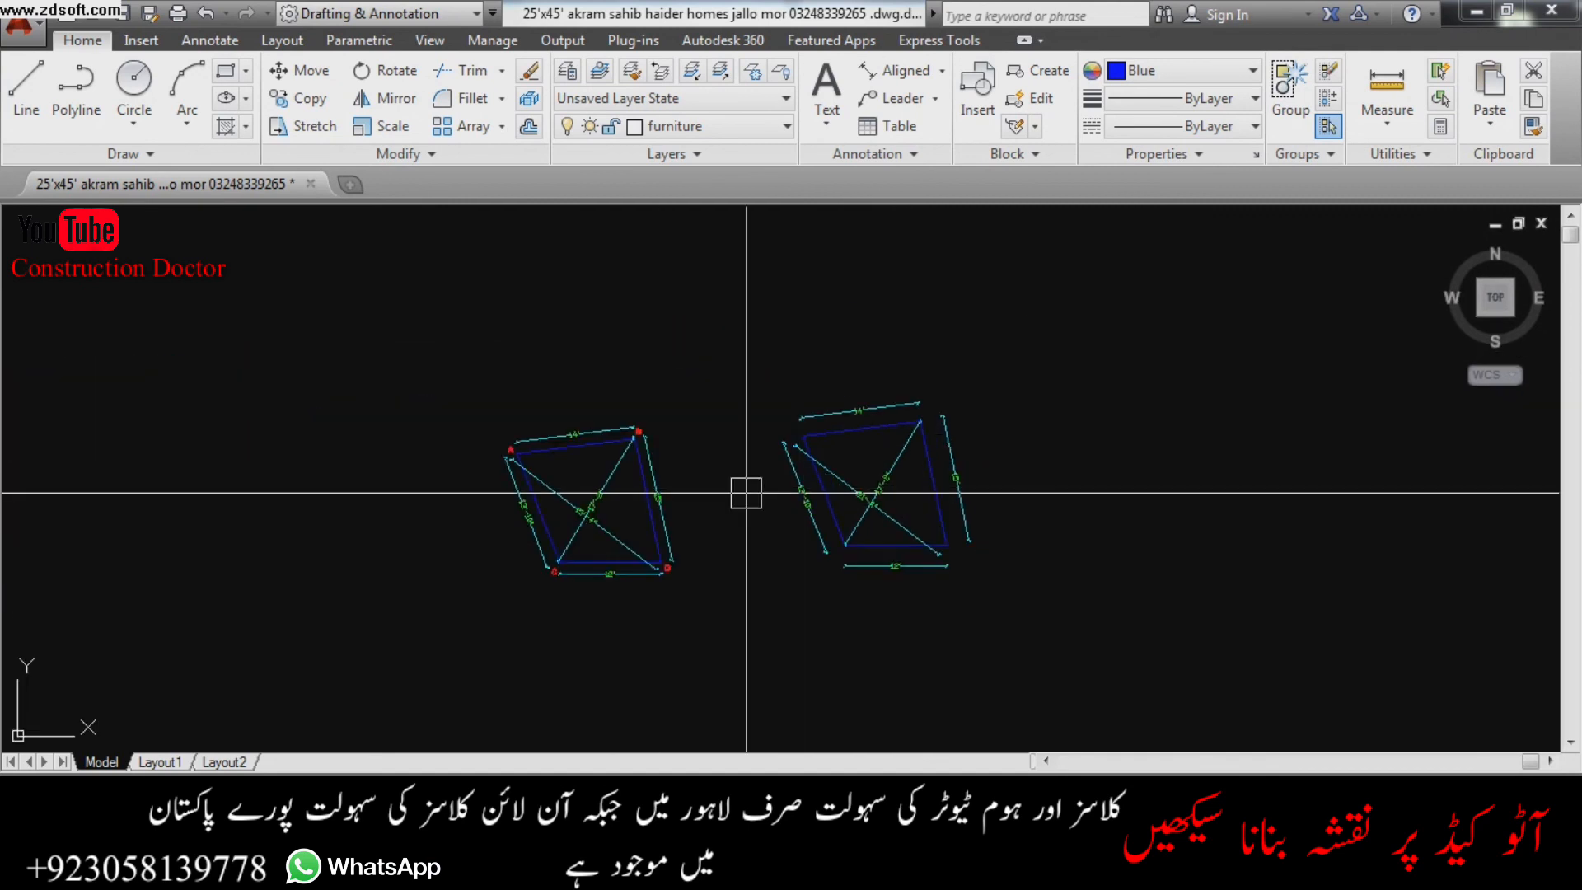